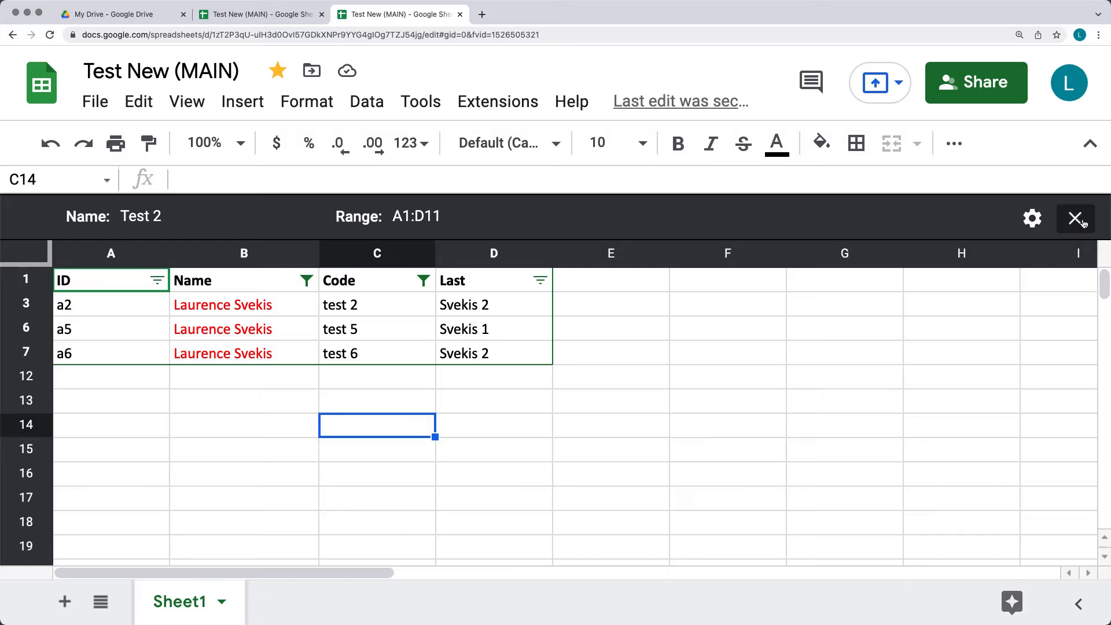
Close the Test 2 filter view and insert one blank row above each of rows 7, 5 and 3.
left_click(1081, 222)
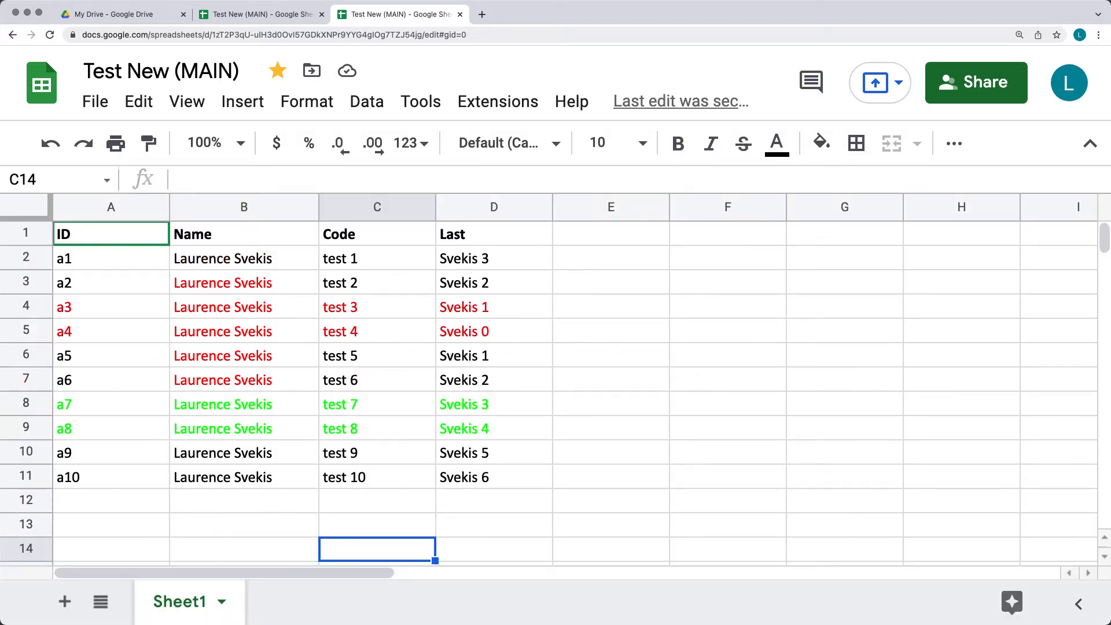
left_click(26, 380)
right_click(26, 380)
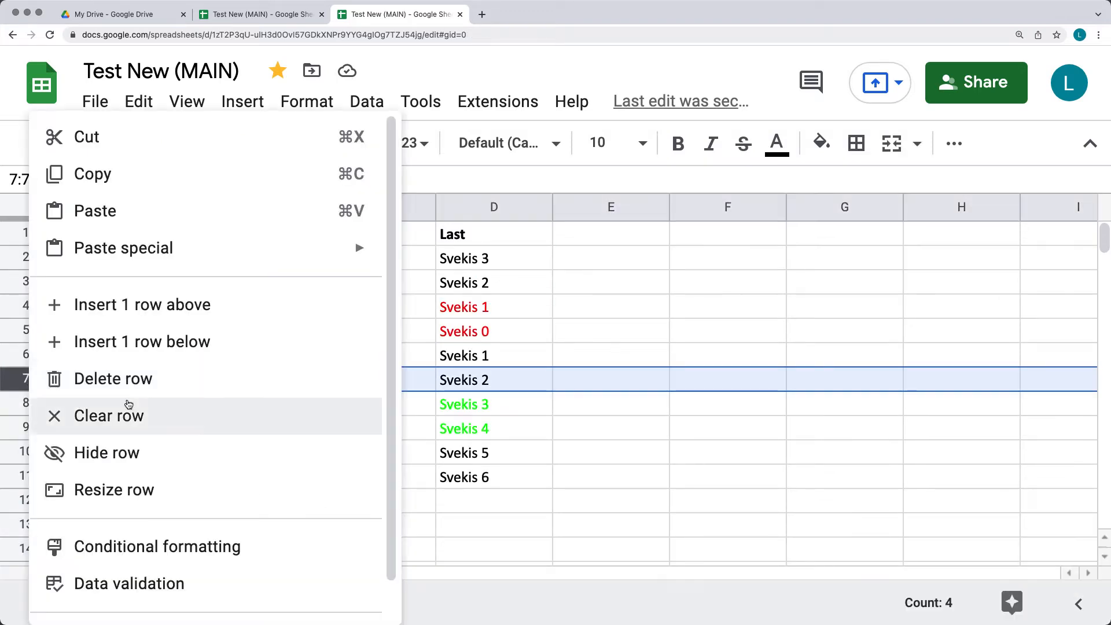
left_click(132, 317)
left_click(29, 330)
right_click(29, 330)
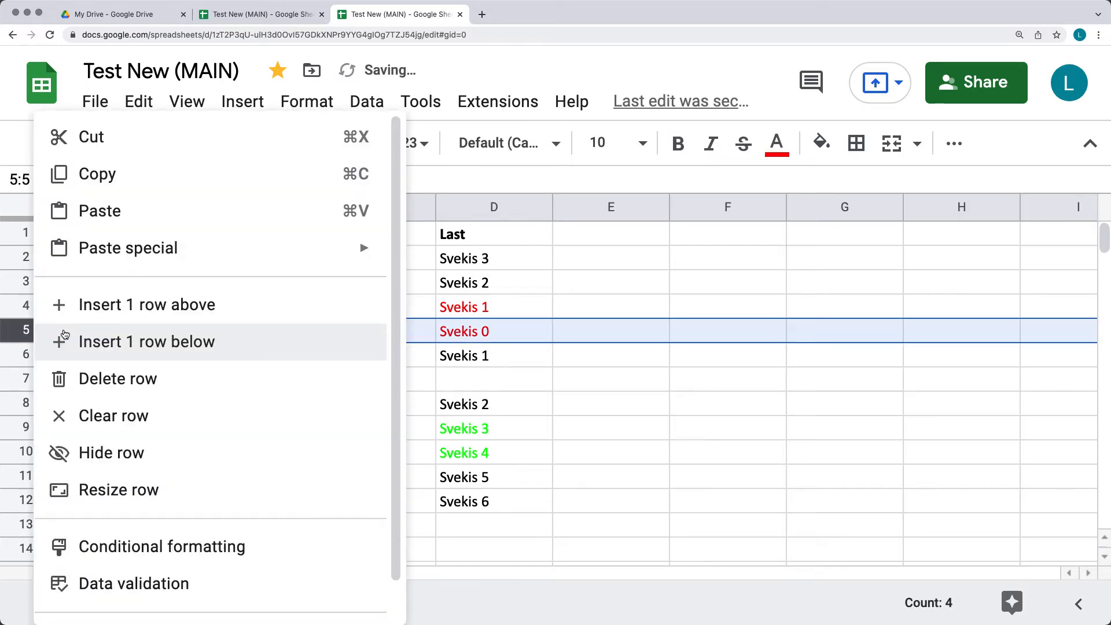
left_click(92, 304)
left_click(23, 283)
right_click(23, 282)
left_click(95, 298)
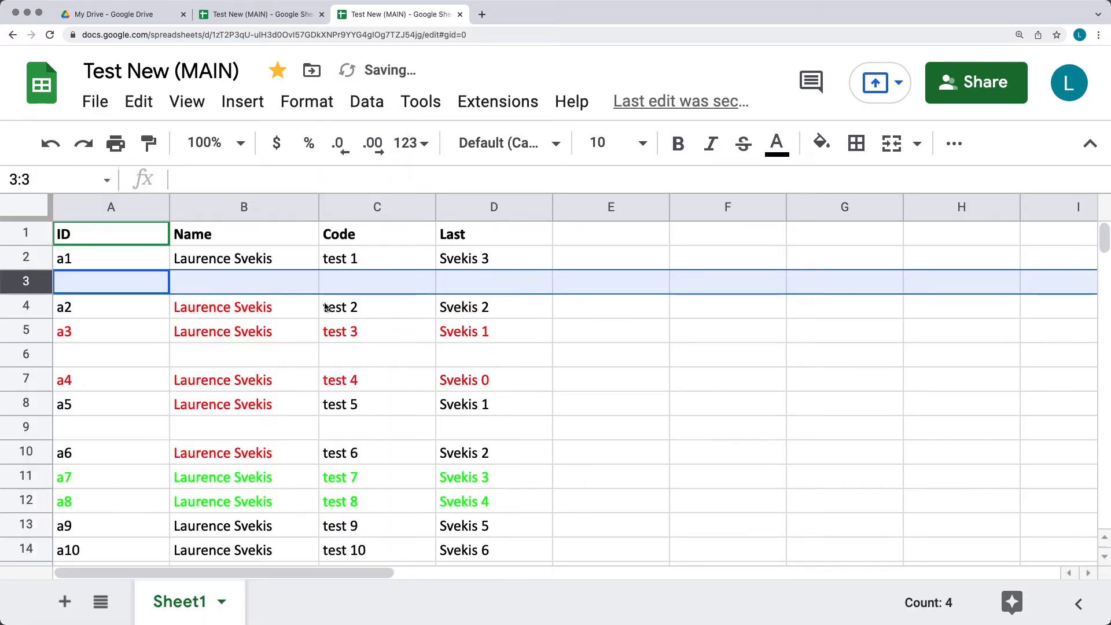
left_click(565, 339)
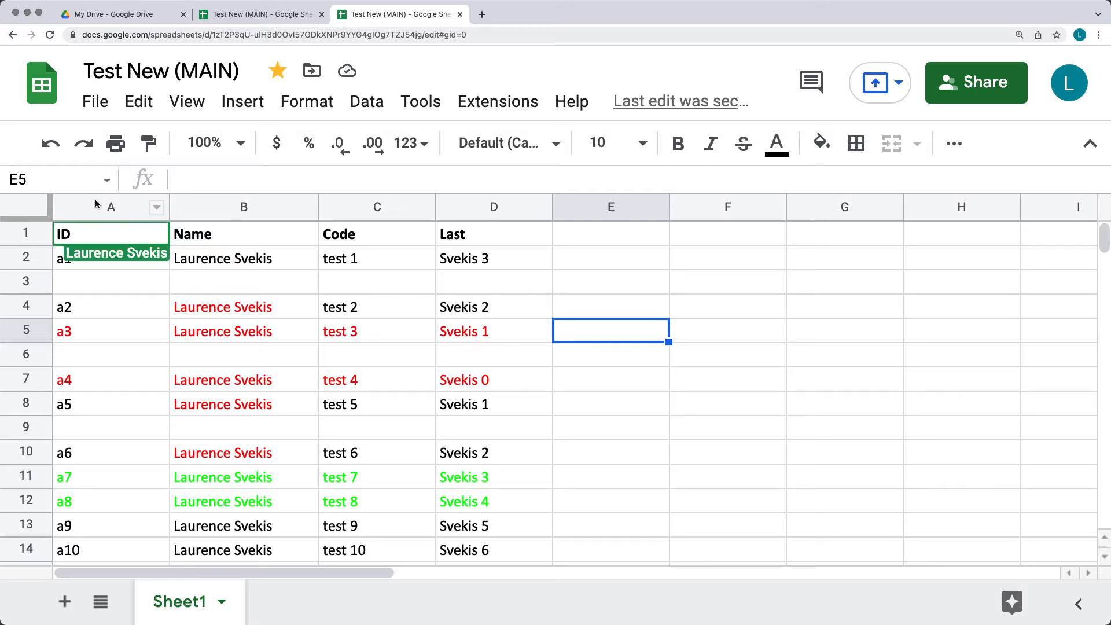
Create a new filter view covering columns A through D.
left_click(157, 207)
left_click(459, 206, "shift")
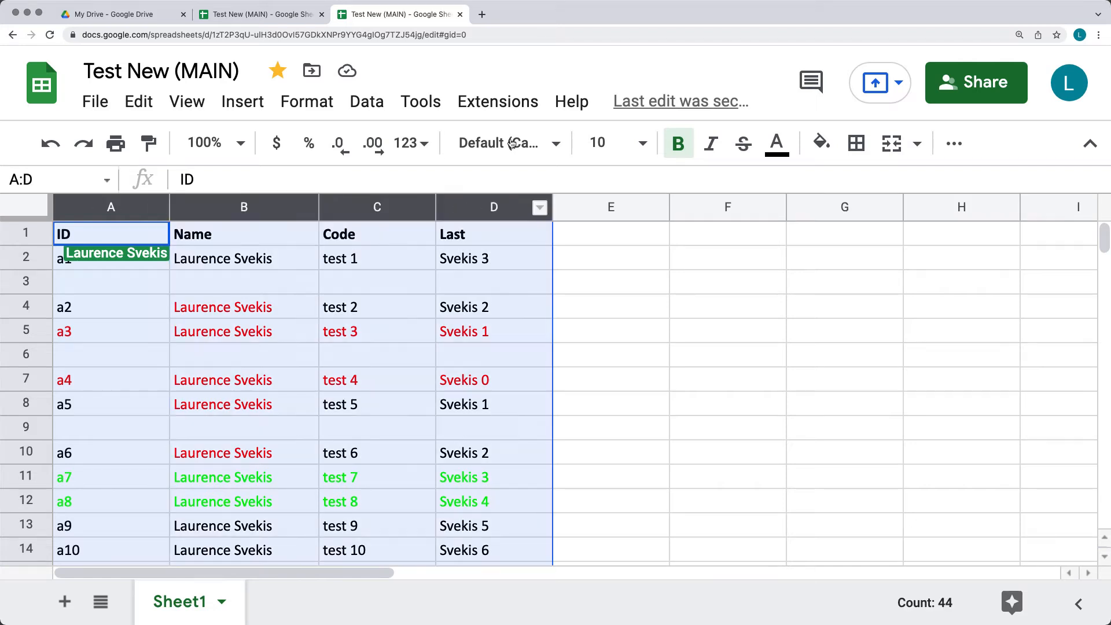
left_click(419, 103)
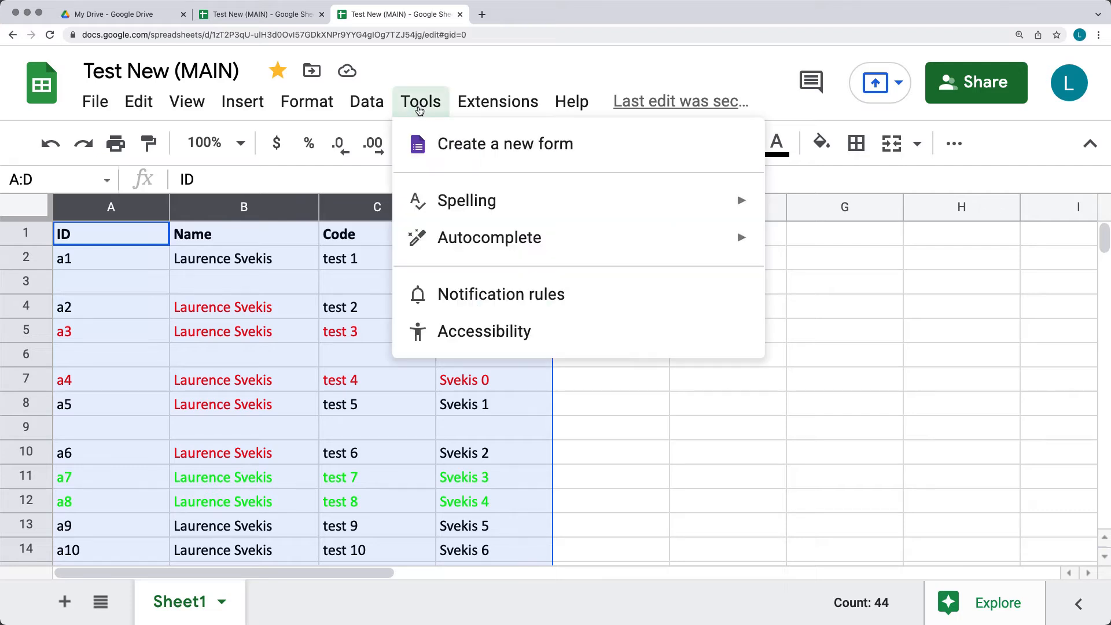
mouse_move(378, 108)
mouse_move(386, 281)
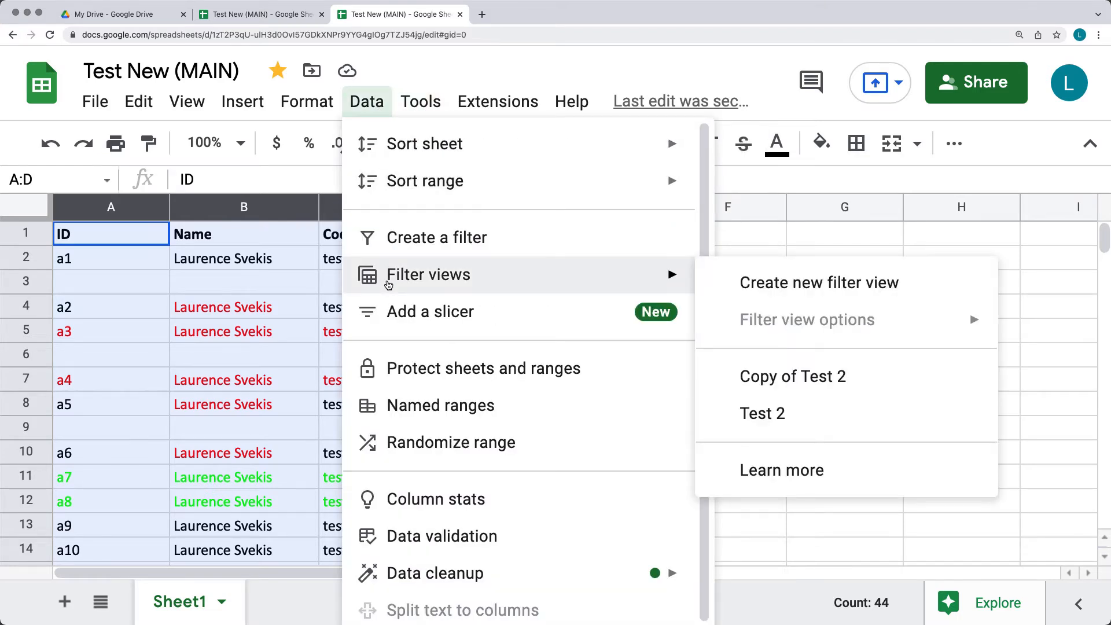
left_click(860, 283)
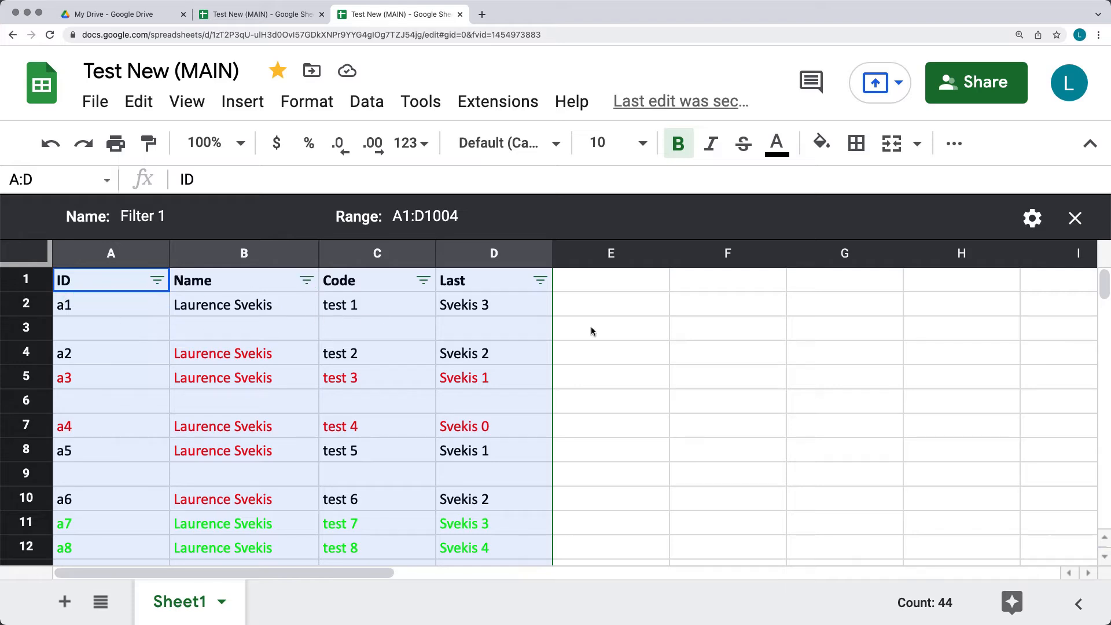
Filter the Name column by the condition "Is empty" so only blank rows are listed.
left_click(306, 282)
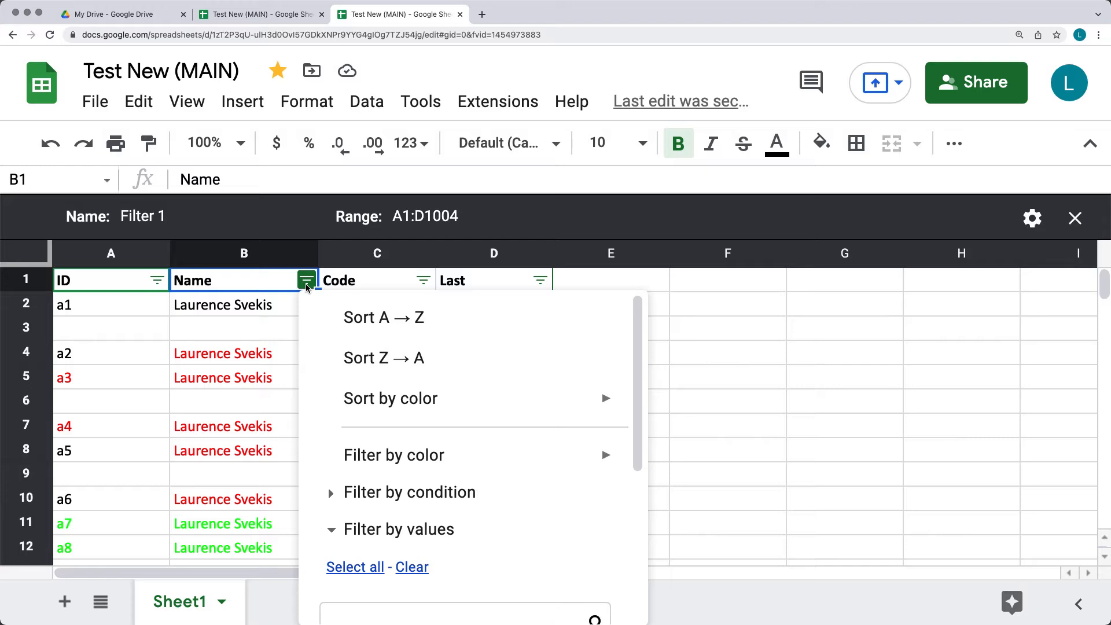
left_click(389, 493)
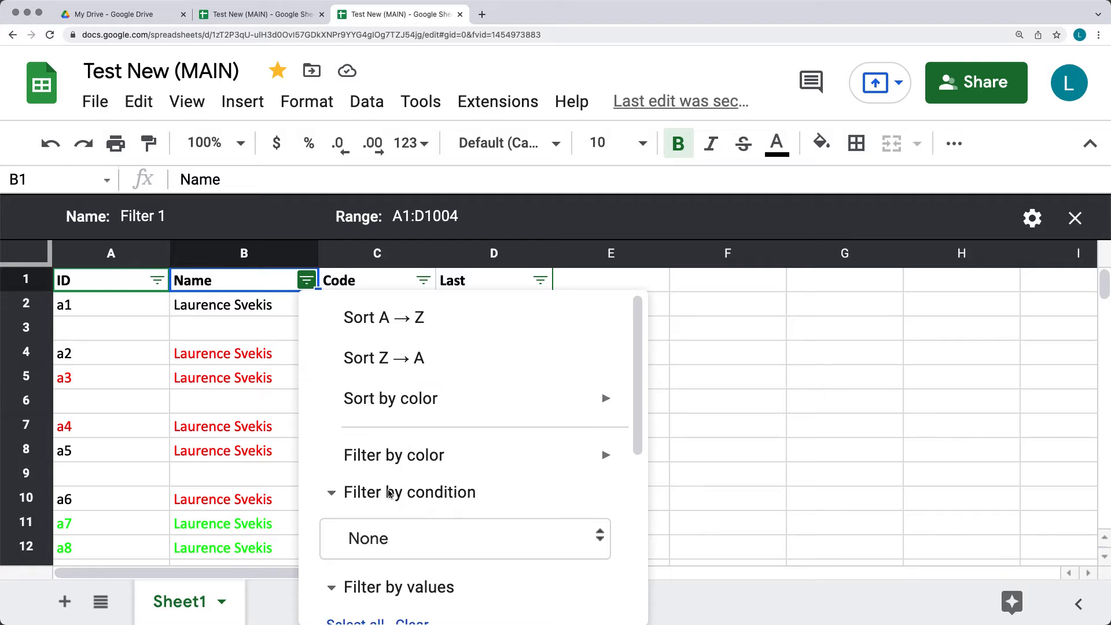
scroll(389, 493, "down", 5)
left_click(403, 330)
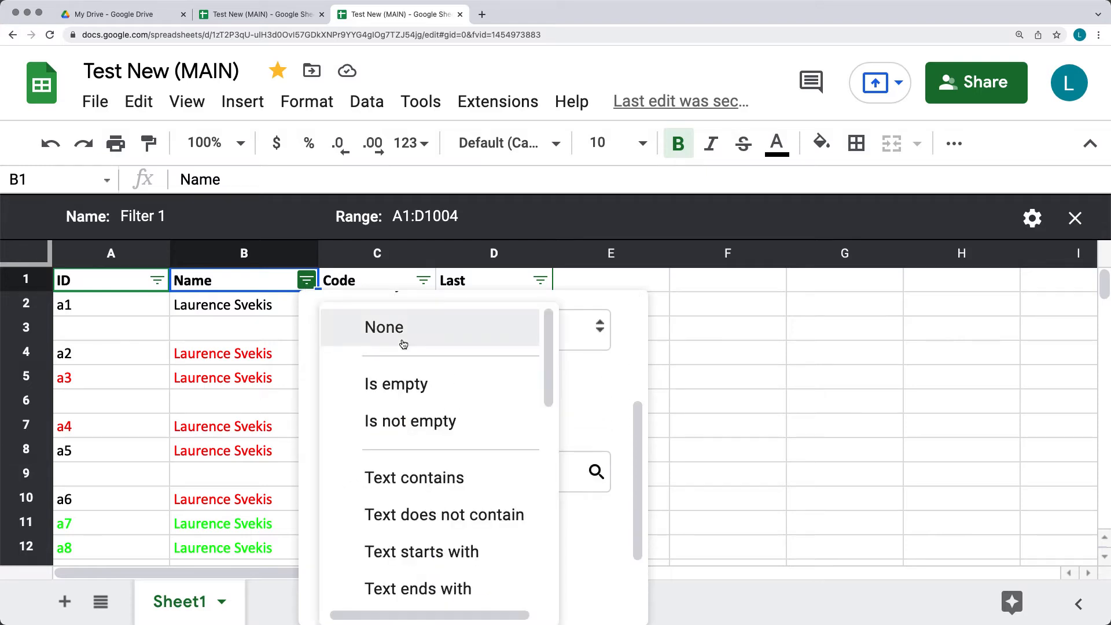
left_click(421, 387)
scroll(471, 464, "down", 2)
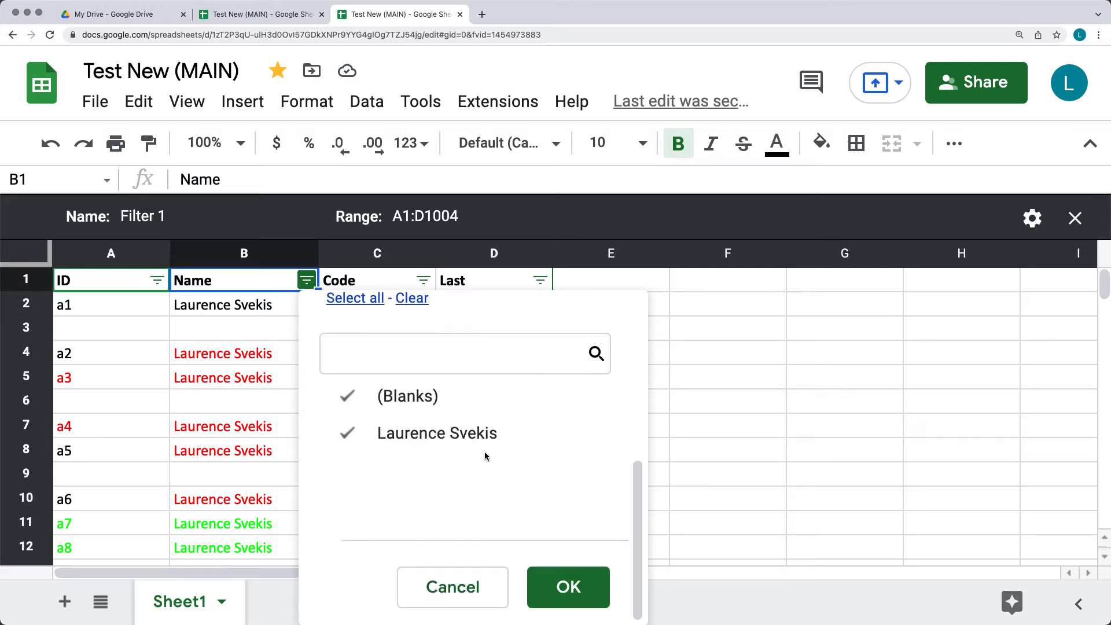
left_click(570, 597)
left_click(325, 377)
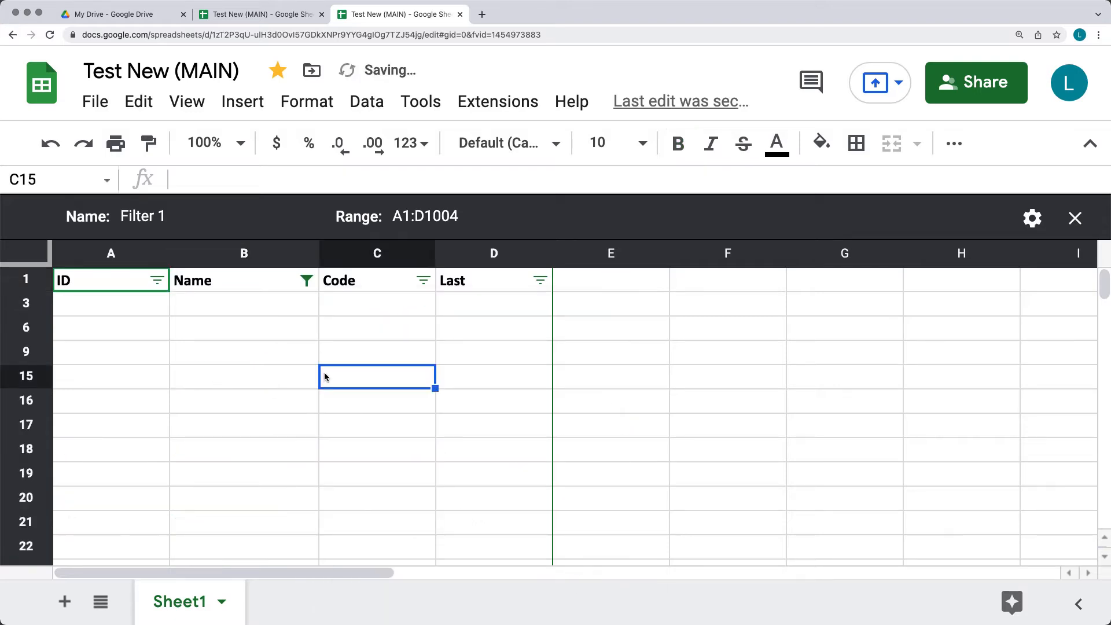
Delete the filtered blank rows 3, 6 and 9, close the filter view, and select the data rows below the header.
left_click(26, 305)
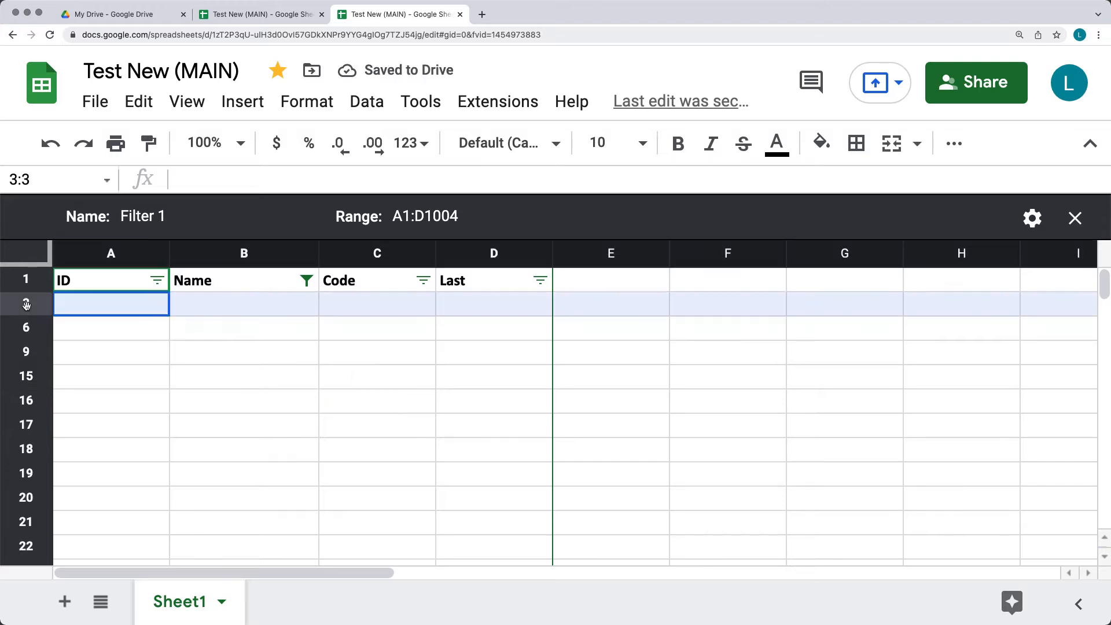
key("Down")
key("Down")
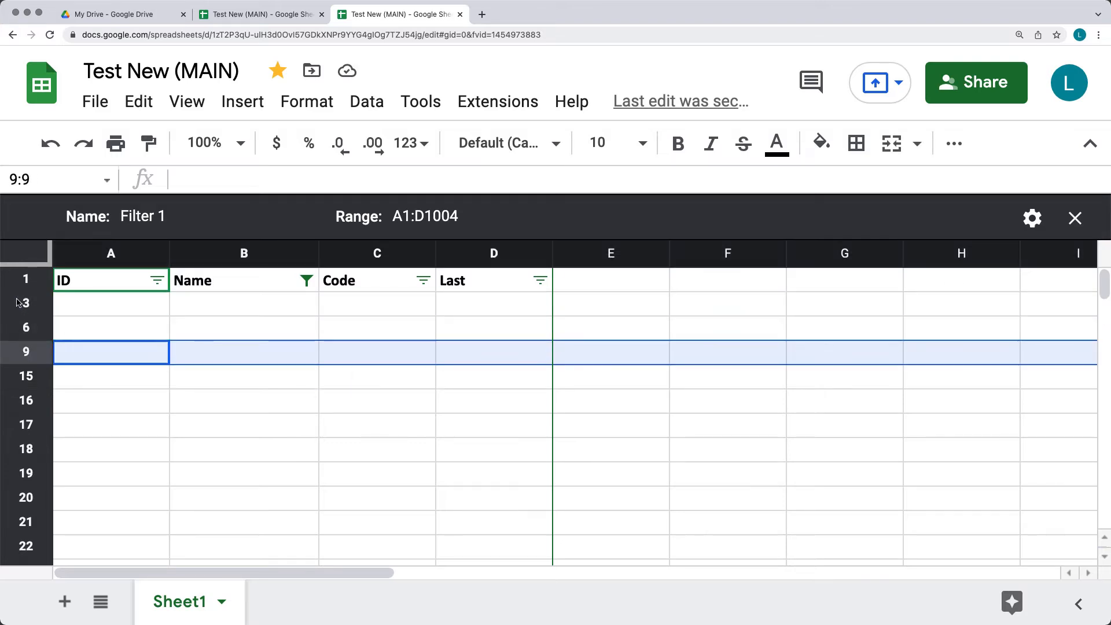
left_click(20, 303, "shift")
right_click(22, 305)
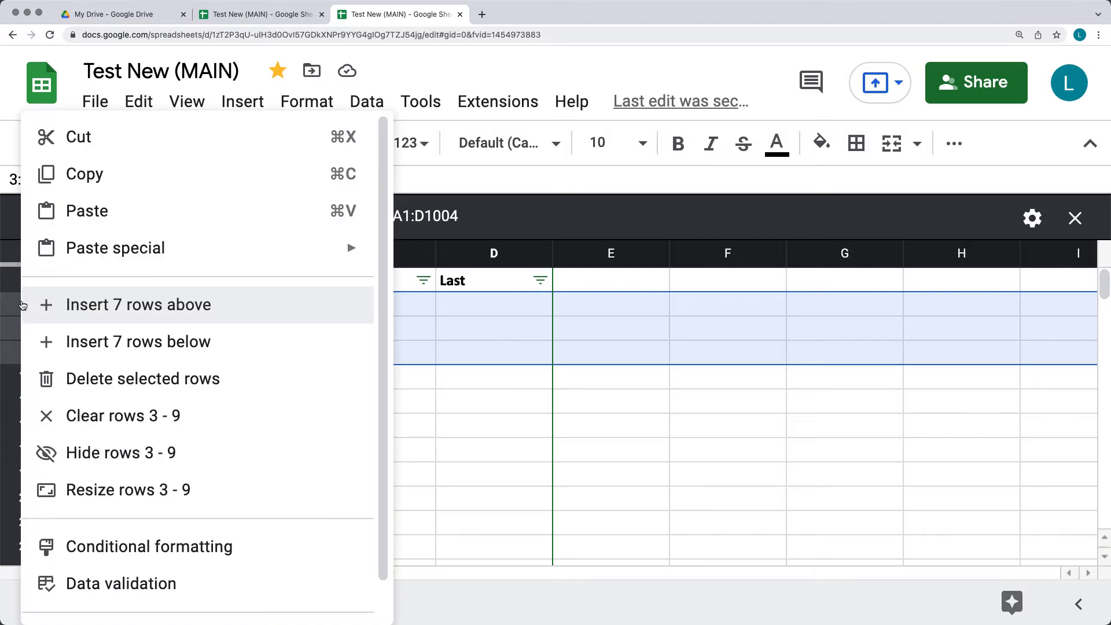
left_click(132, 379)
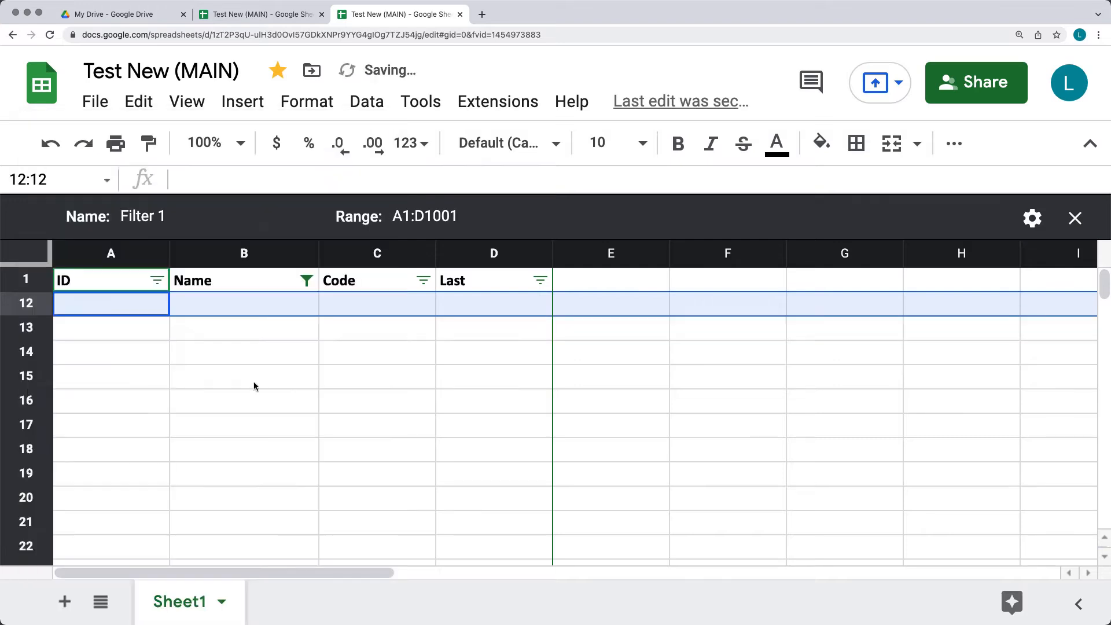
left_click(344, 397)
left_click(1075, 218)
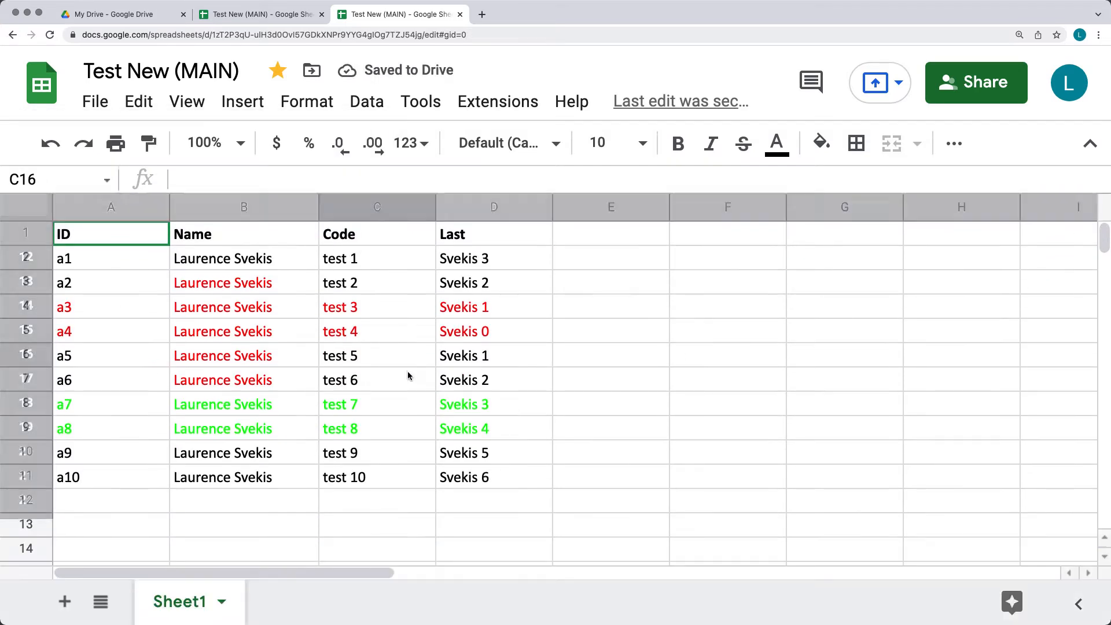
left_click_drag(507, 477, 65, 259)
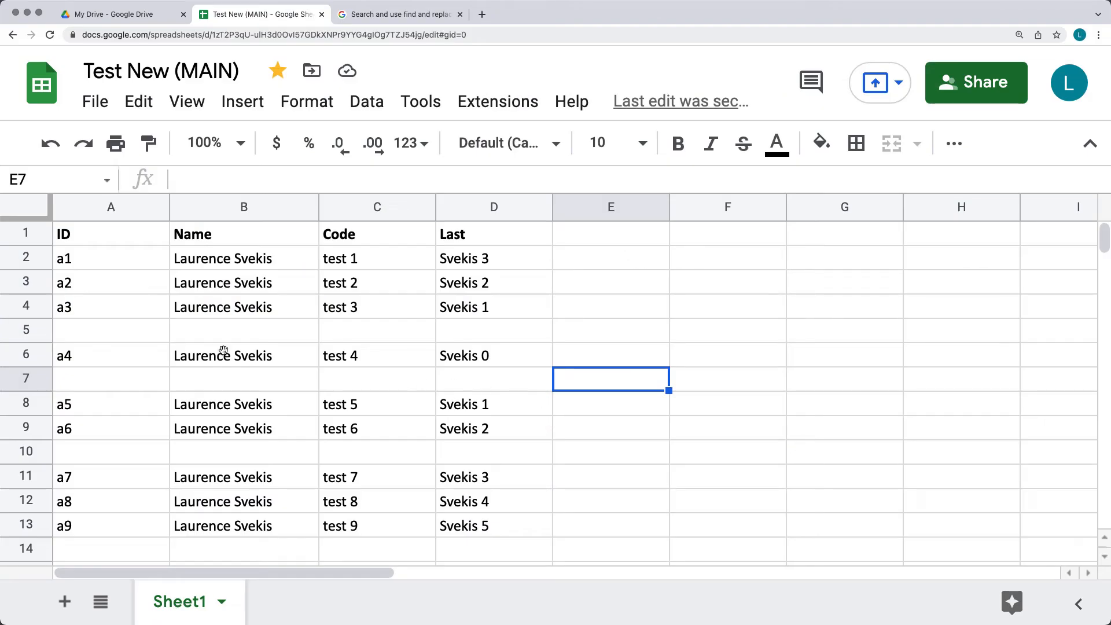
Check the blank rows between the data entries and create a filter based on cell A13, containing a9.
left_click(87, 336)
left_click(110, 386)
left_click(105, 455)
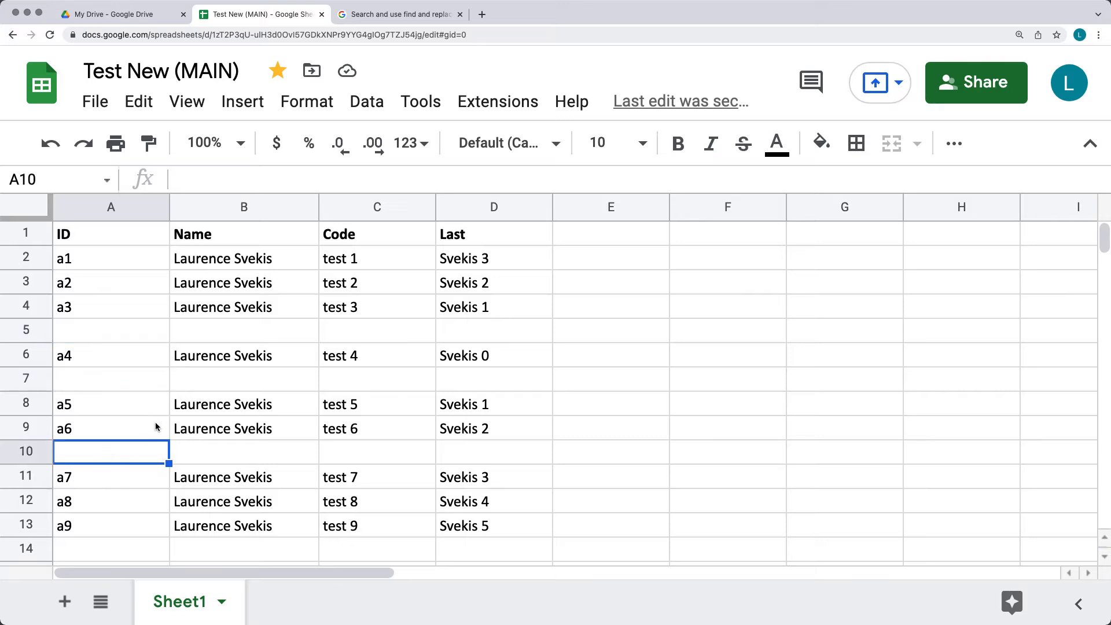
left_click(128, 535)
scroll(204, 406, "down", 5)
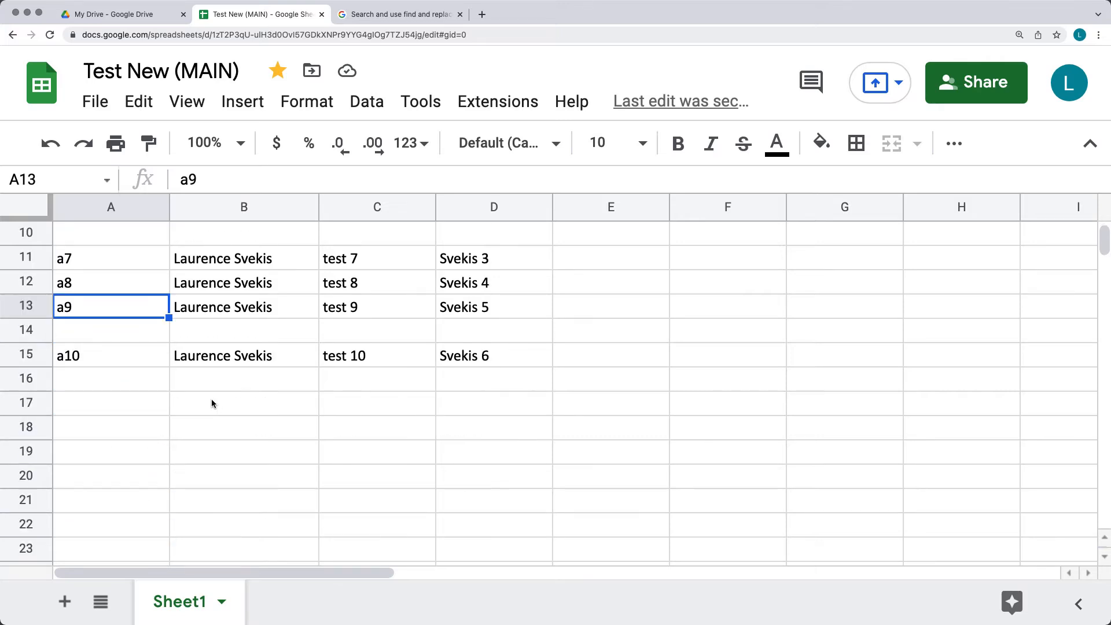
scroll(211, 400, "up", 3)
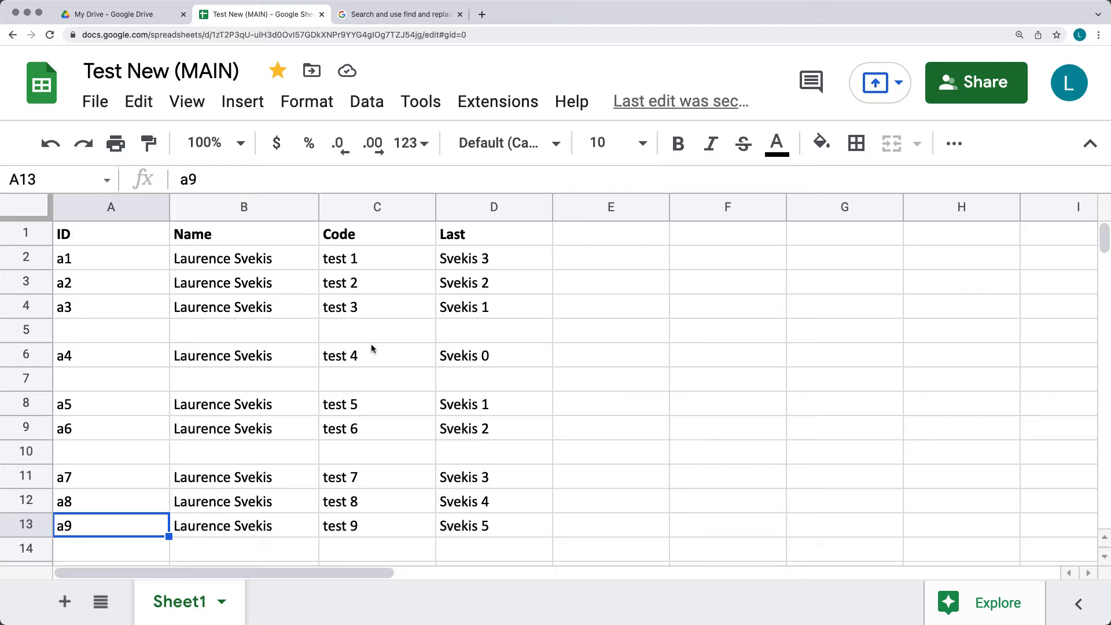
left_click(363, 104)
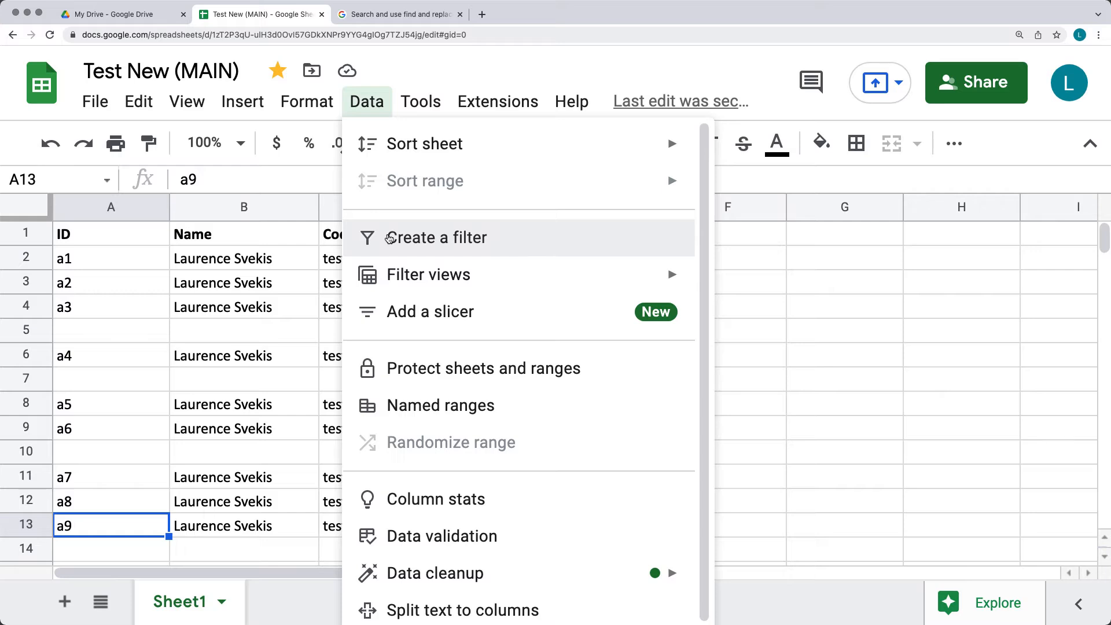
mouse_move(393, 293)
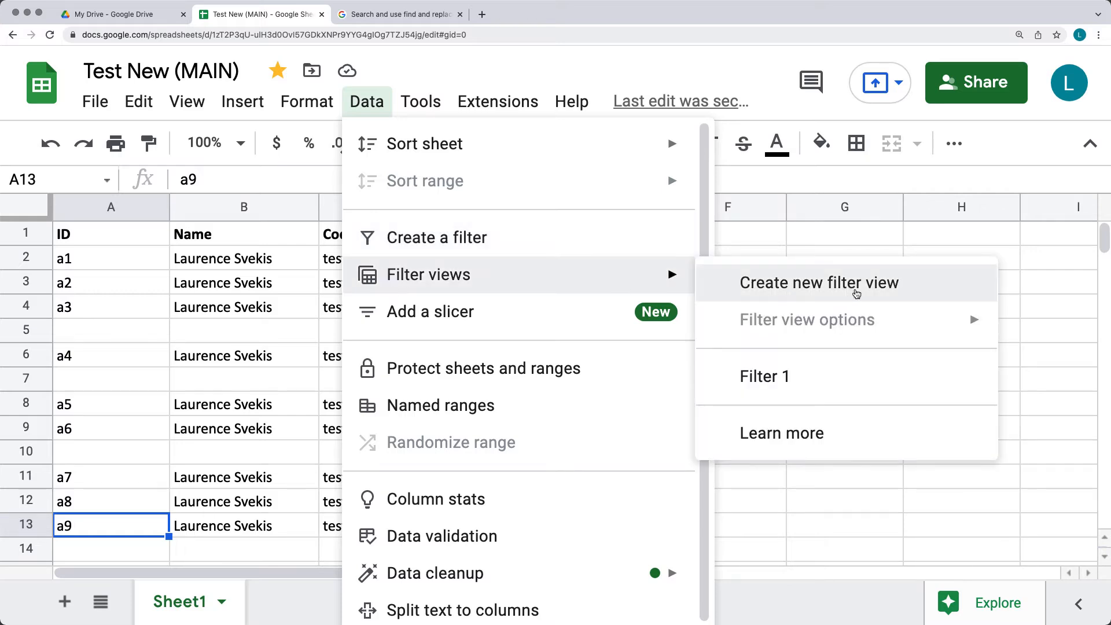
left_click(499, 240)
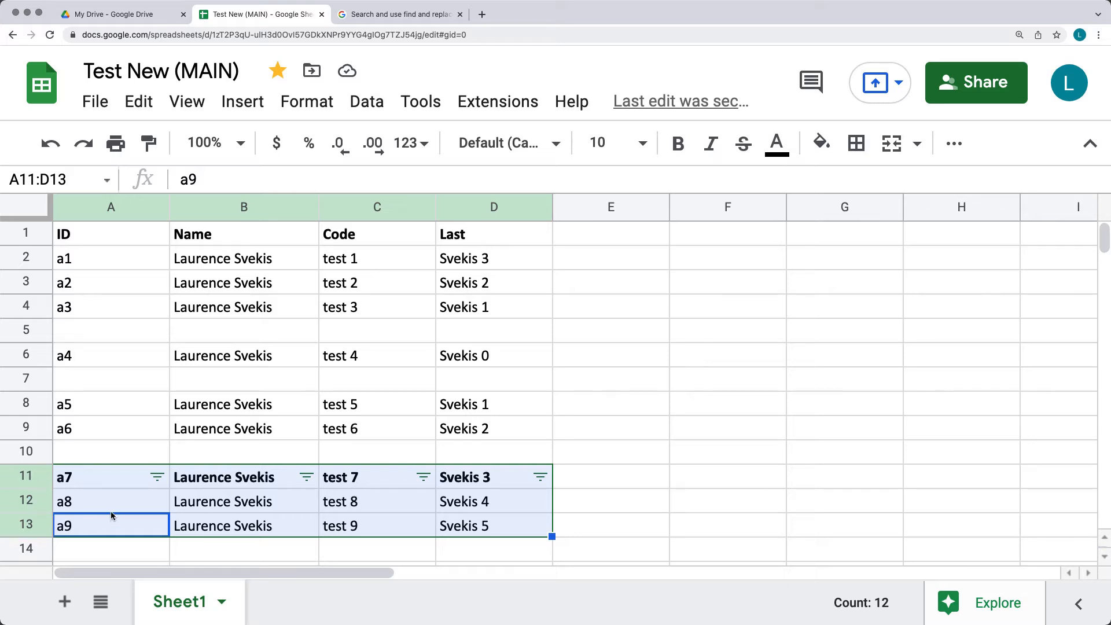
Examine the sort and filter options of each column in the filter's header row 11.
left_click(157, 481)
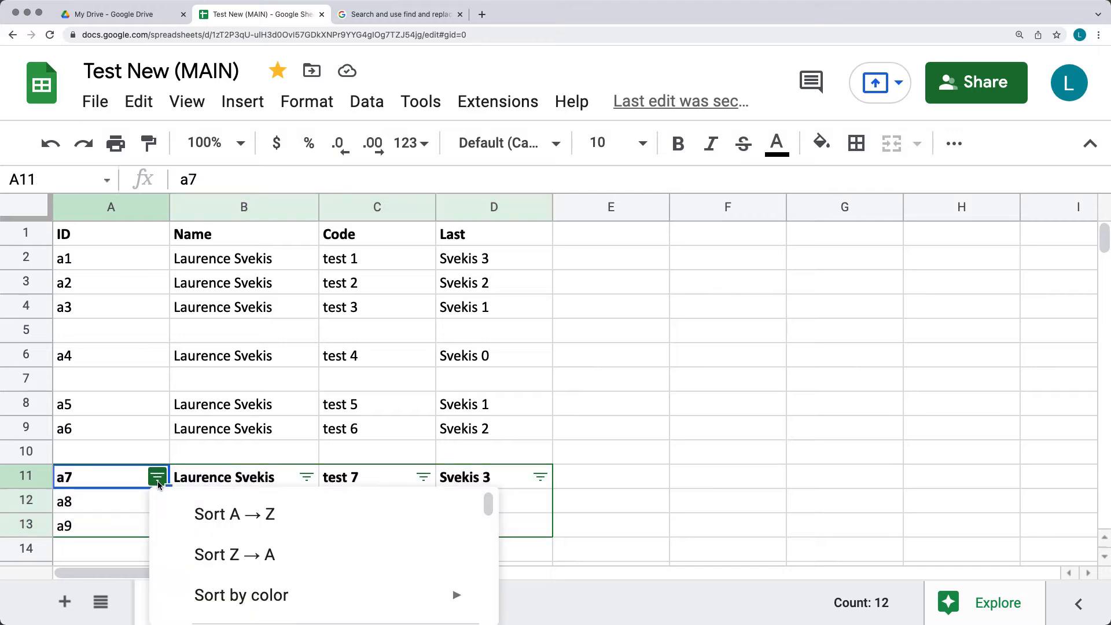
left_click(306, 479)
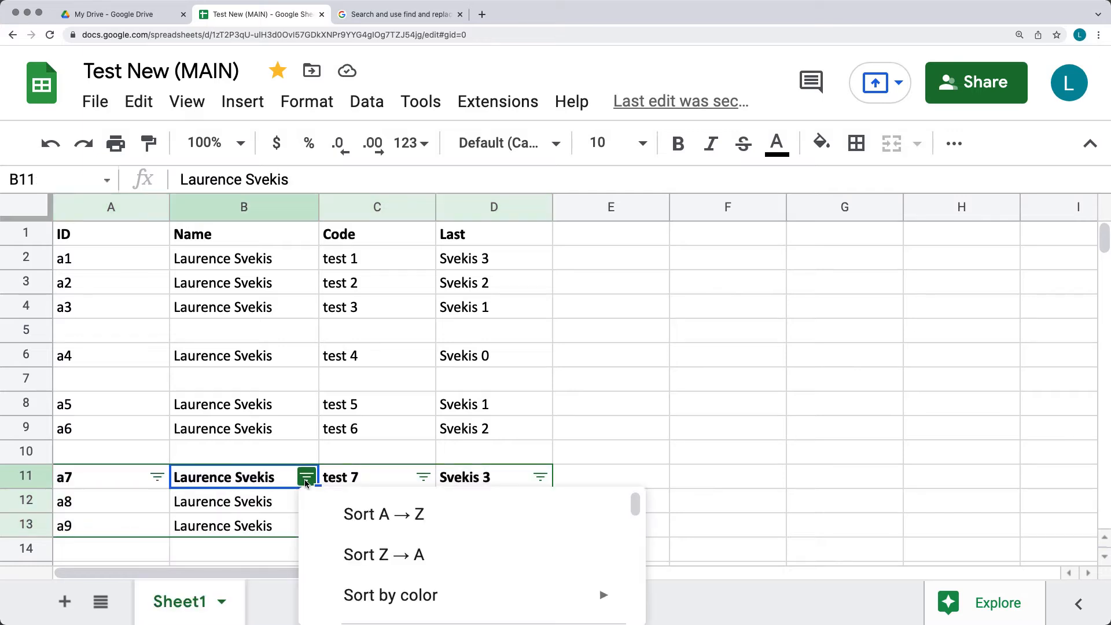
scroll(304, 475, "down", 3)
left_click(307, 356)
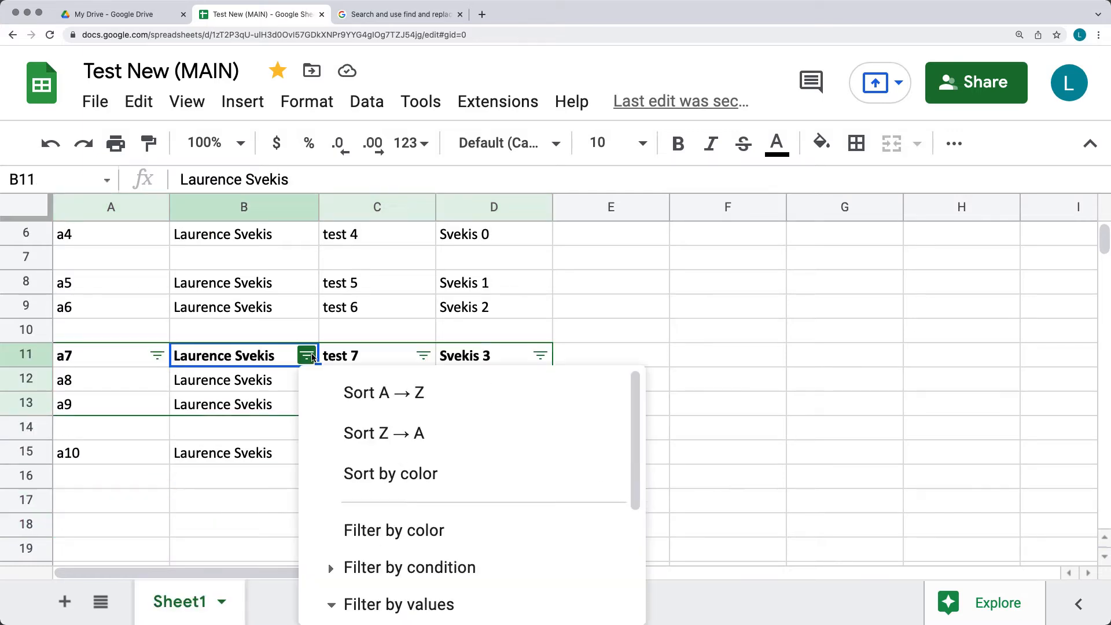
left_click(423, 356)
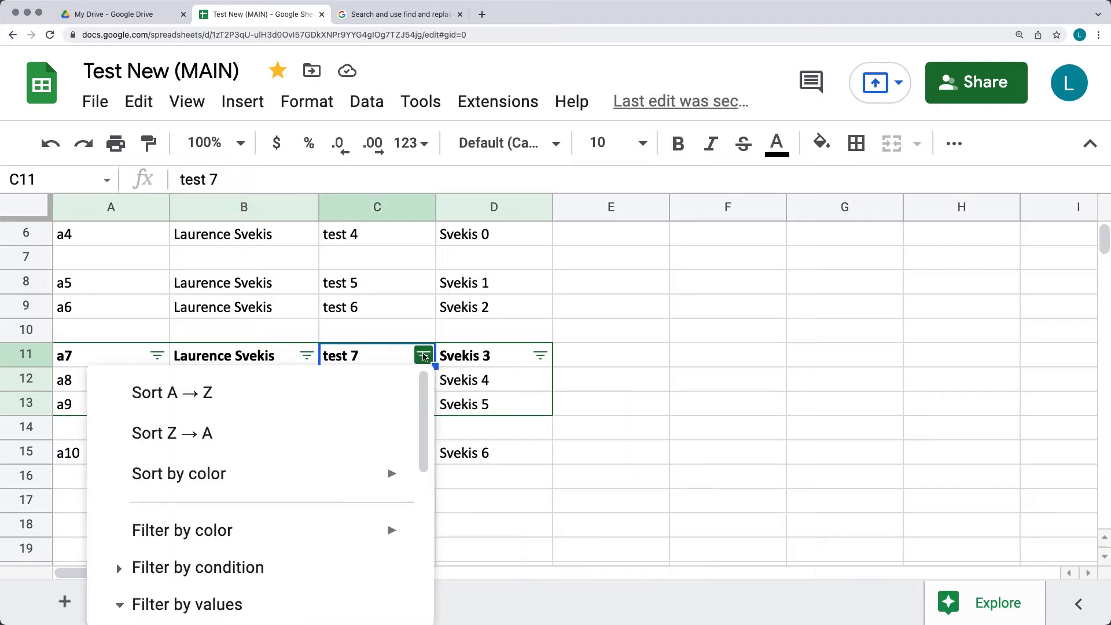
left_click(541, 356)
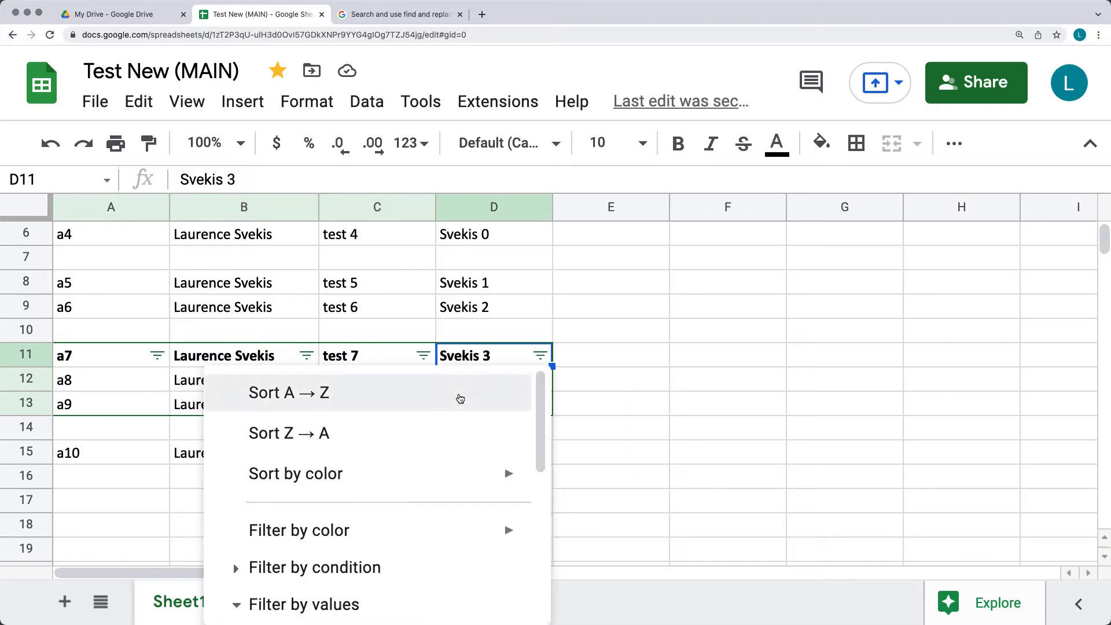
scroll(393, 454, "down", 4)
scroll(392, 454, "up", 4)
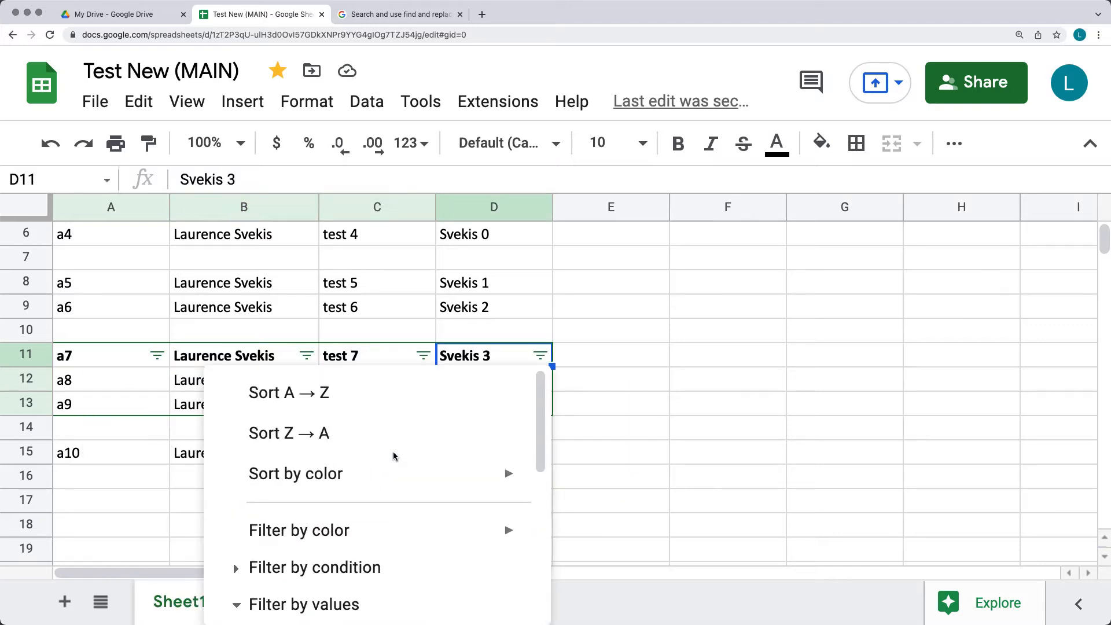
left_click(597, 355)
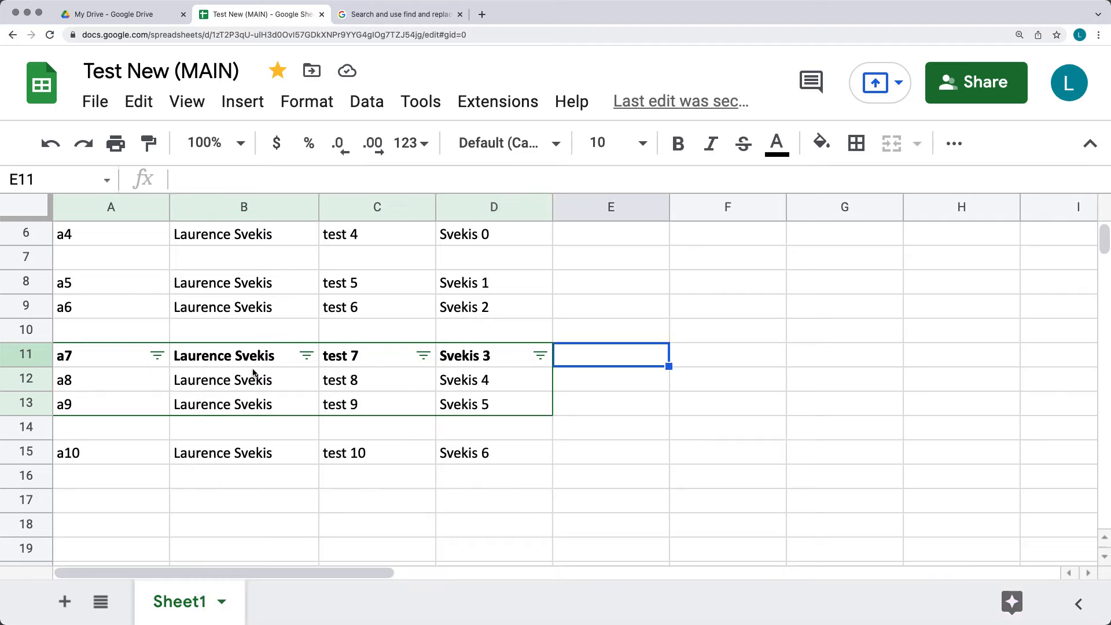
Remove the filter that starts at row 11 and return to the header row of the table.
left_click(584, 287)
left_click(415, 109)
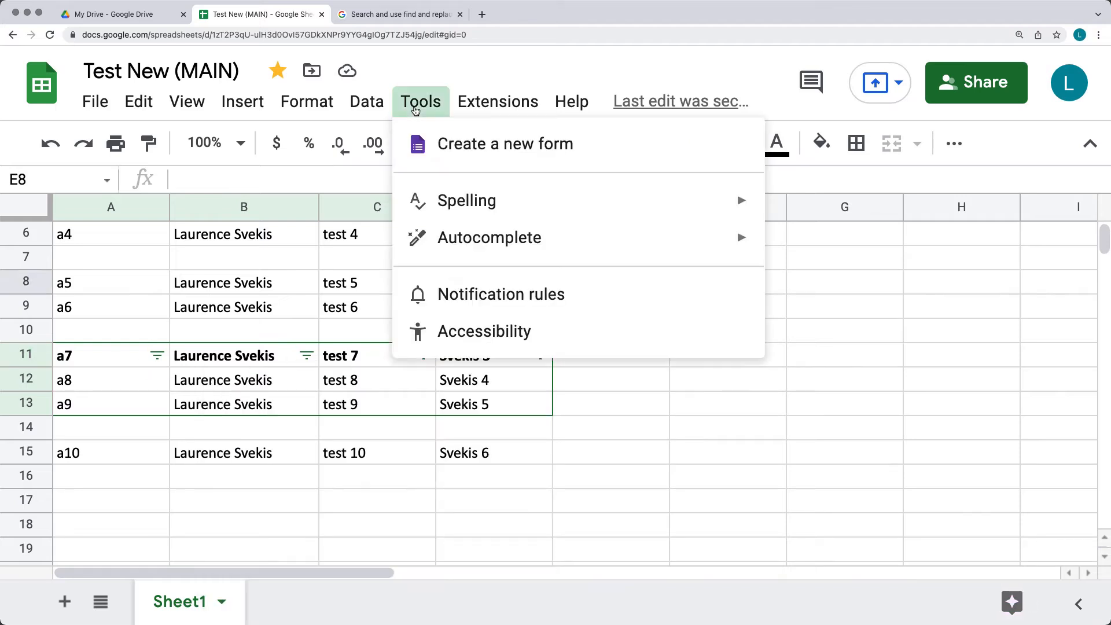
mouse_move(385, 110)
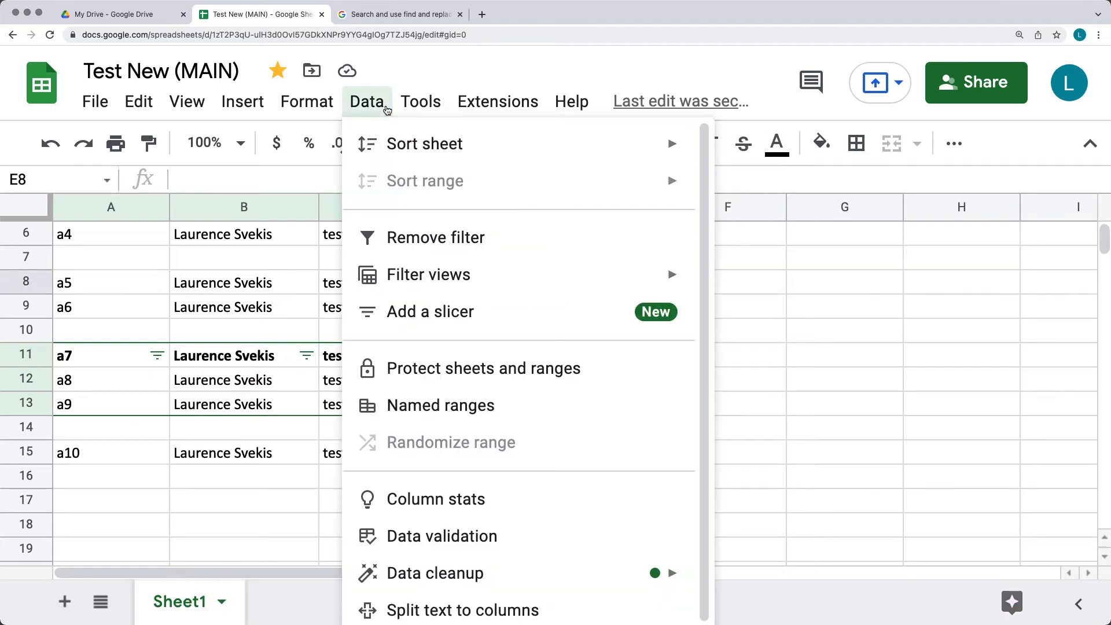
left_click(431, 248)
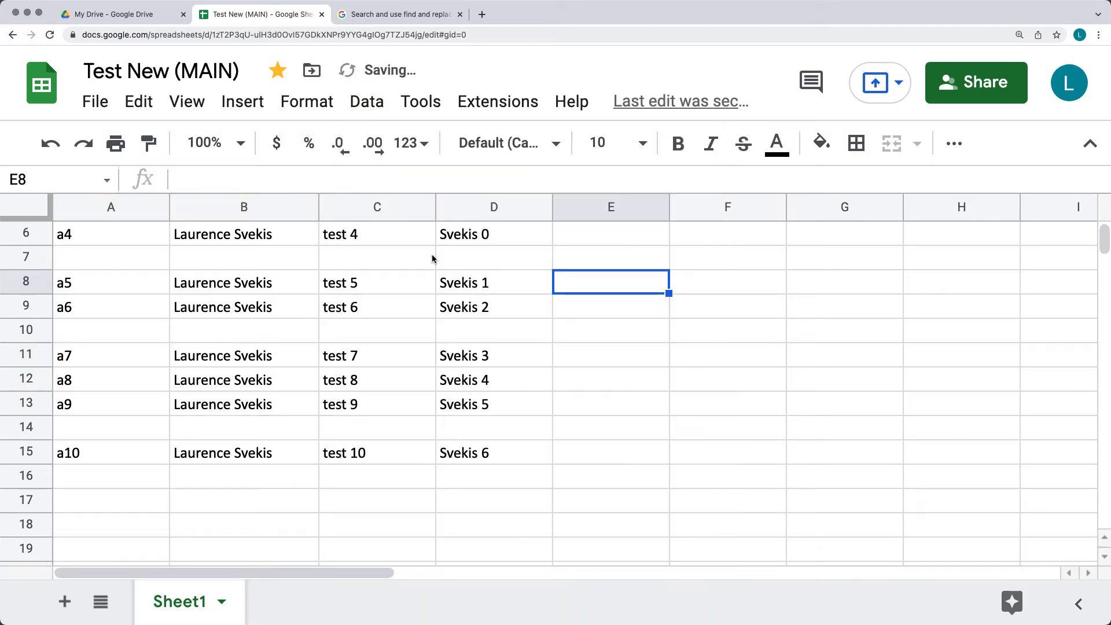
left_click(535, 365)
scroll(519, 366, "up", 3)
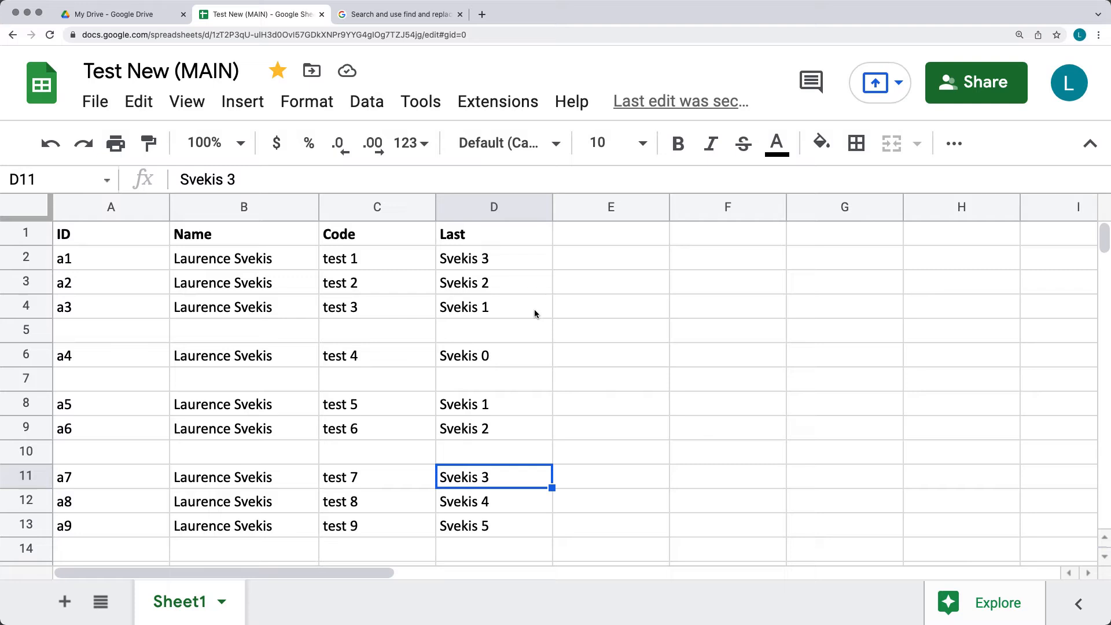
left_click(359, 107)
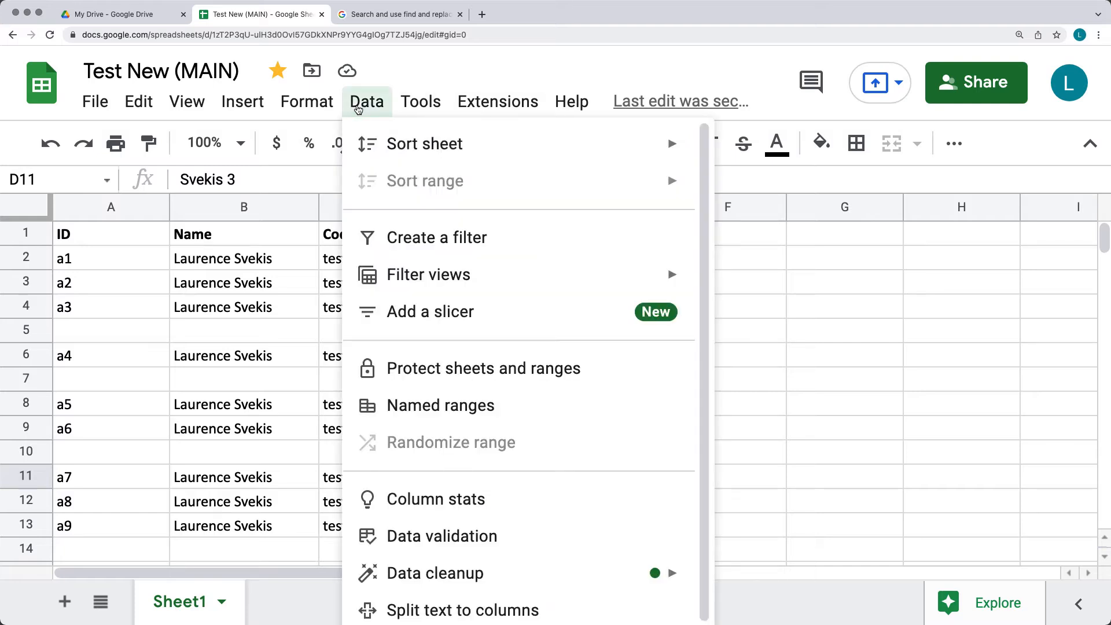
left_click(415, 238)
key("ctrl+z")
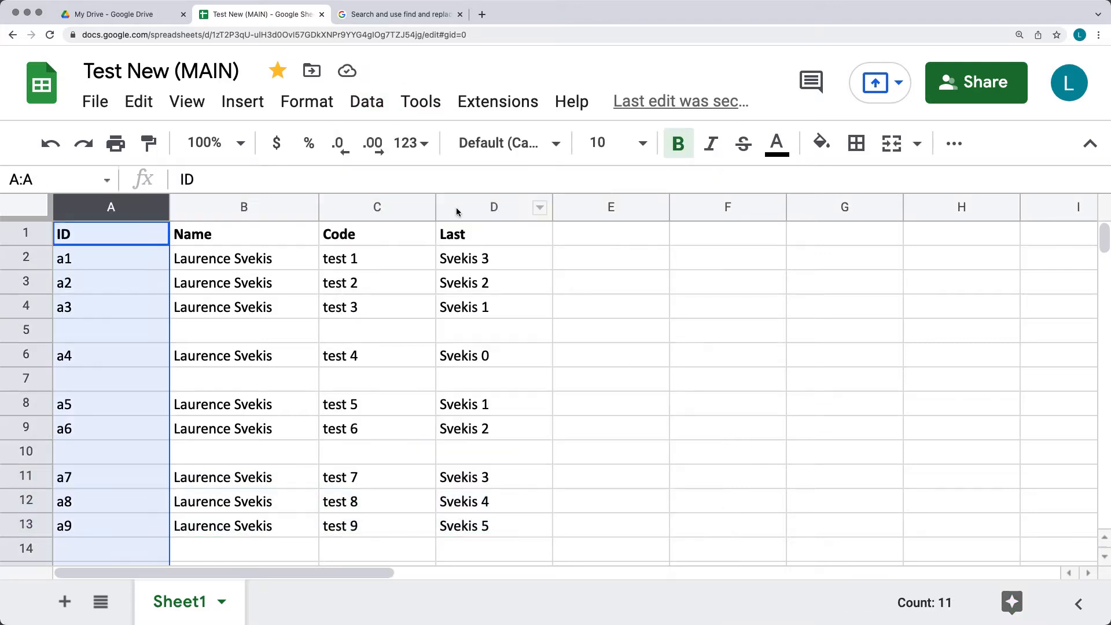
Select columns A through D and create a filter covering the whole table, including its blank rows.
left_click(456, 207, "shift")
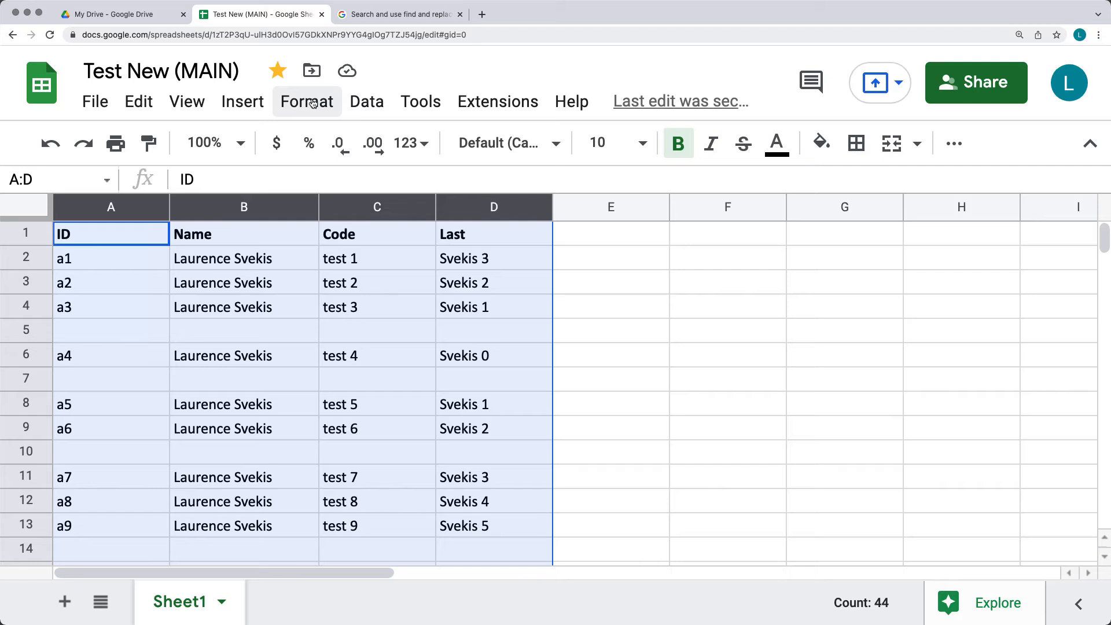
left_click(366, 103)
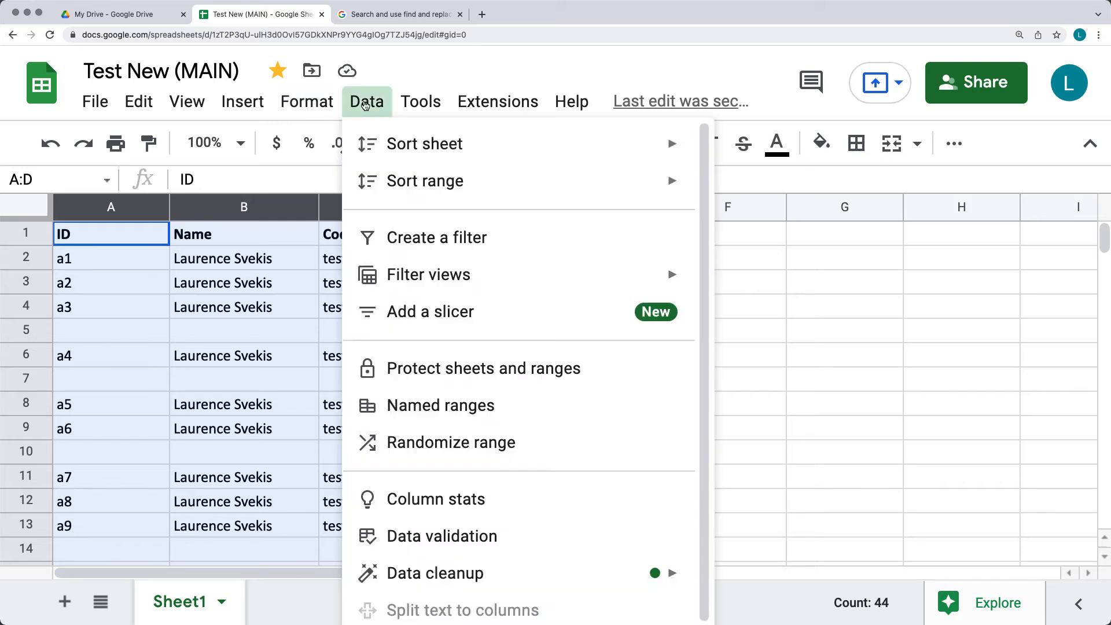
left_click(414, 240)
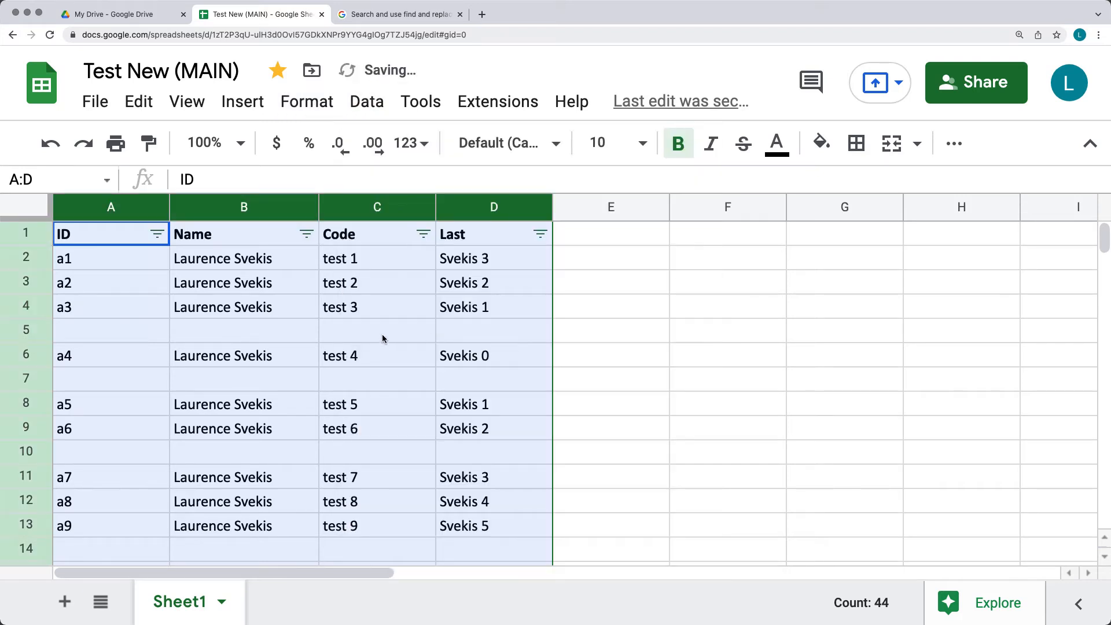
scroll(363, 321, "down", 5)
scroll(363, 321, "up", 5)
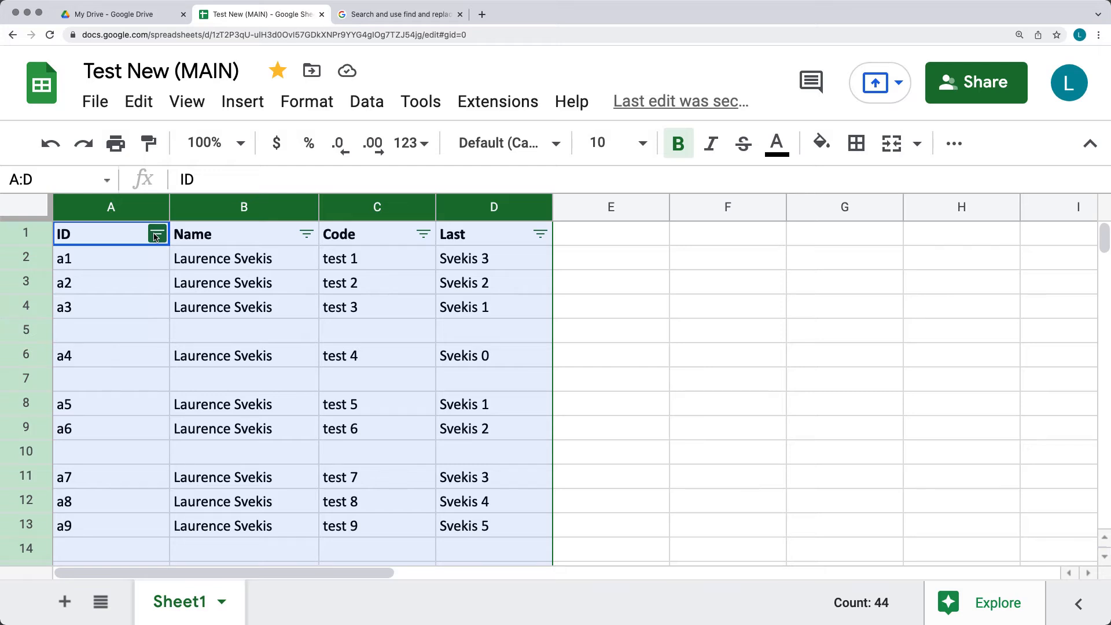
Examine the sort, color, condition and value filter options of the Last column.
left_click(538, 237)
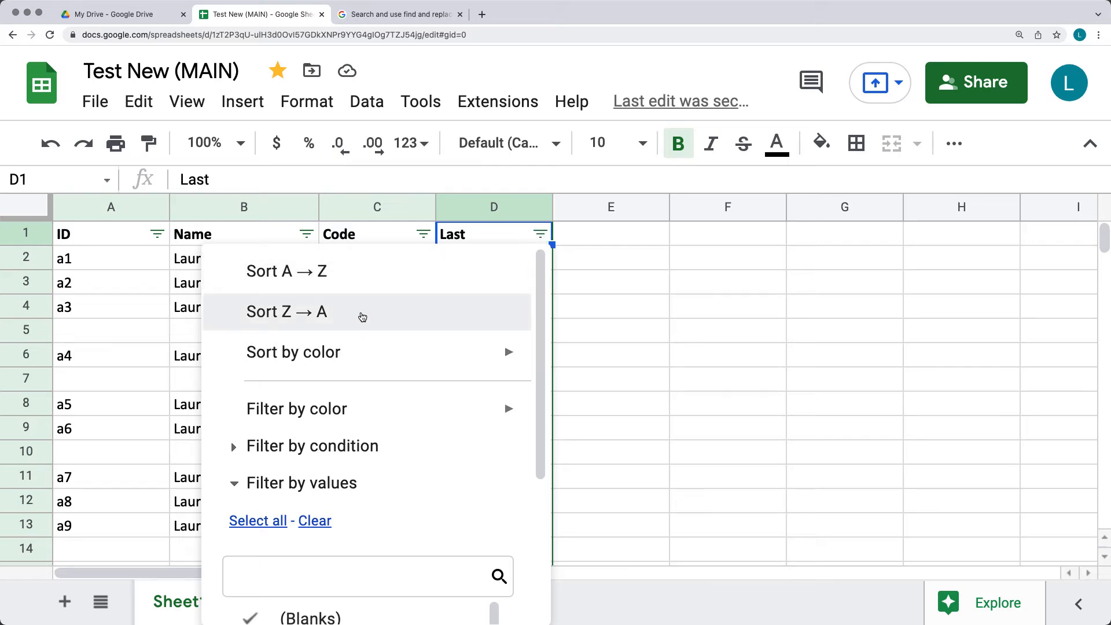
mouse_move(362, 361)
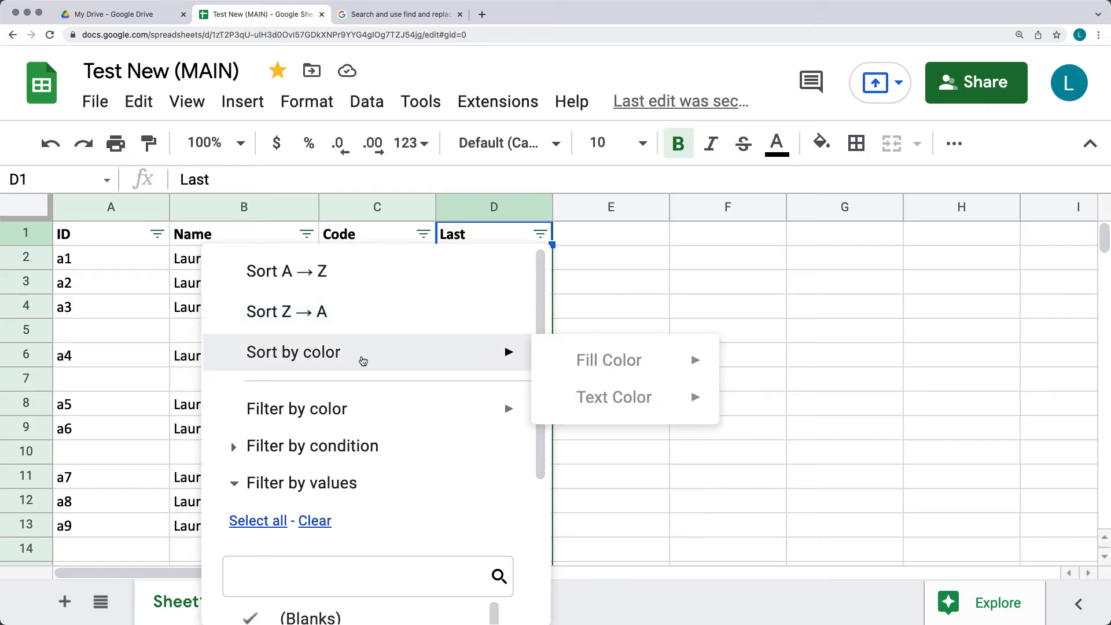
mouse_move(352, 410)
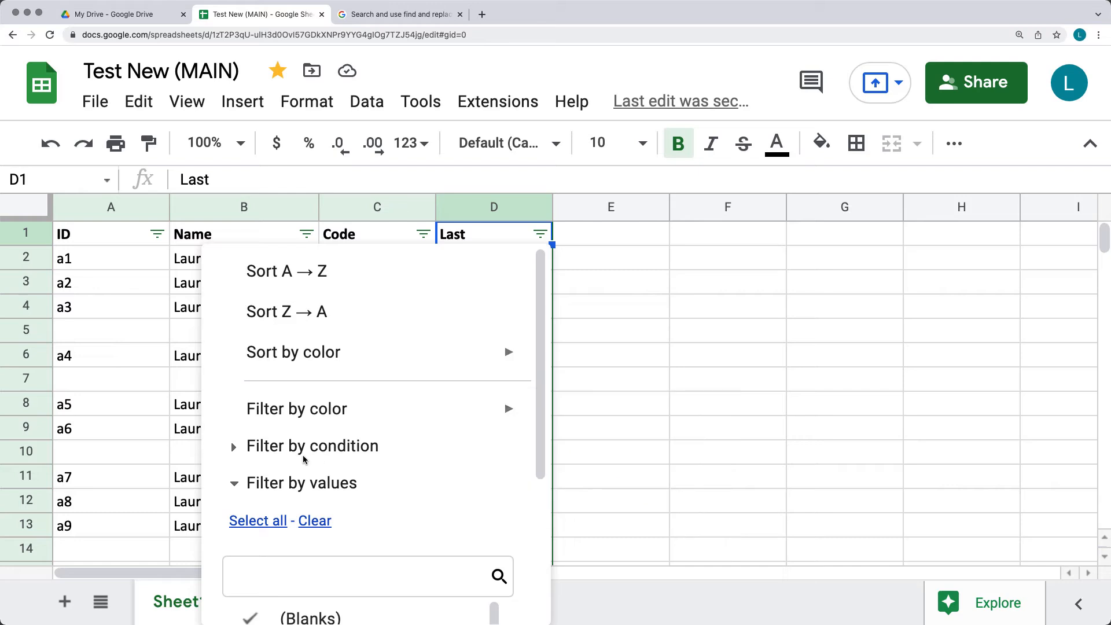
left_click(252, 449)
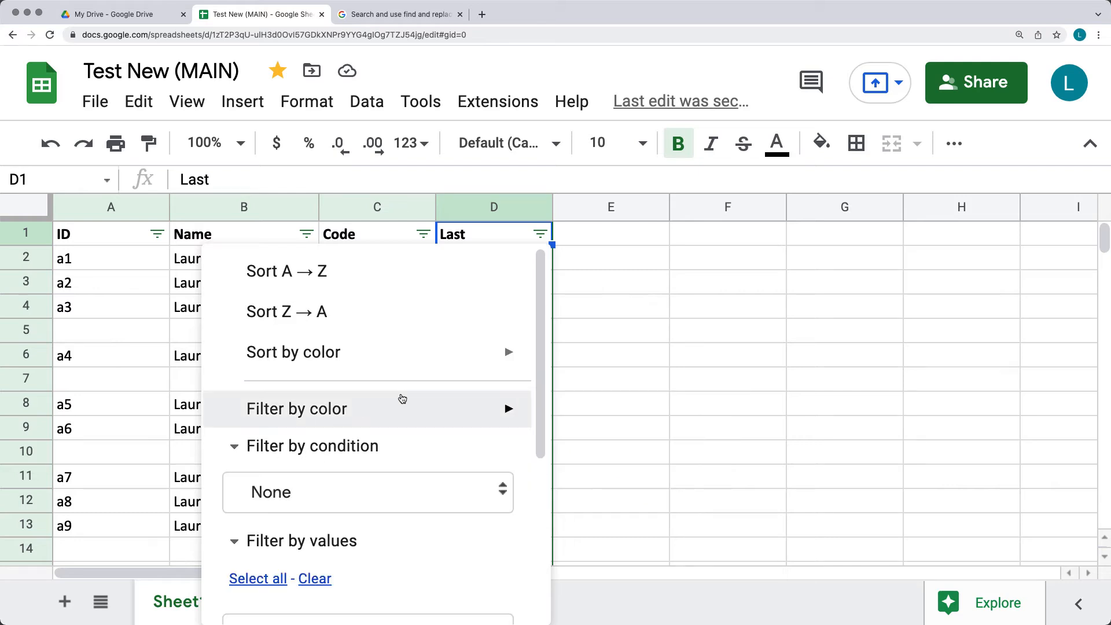
mouse_move(401, 397)
scroll(415, 392, "down", 2)
scroll(415, 392, "down", 2)
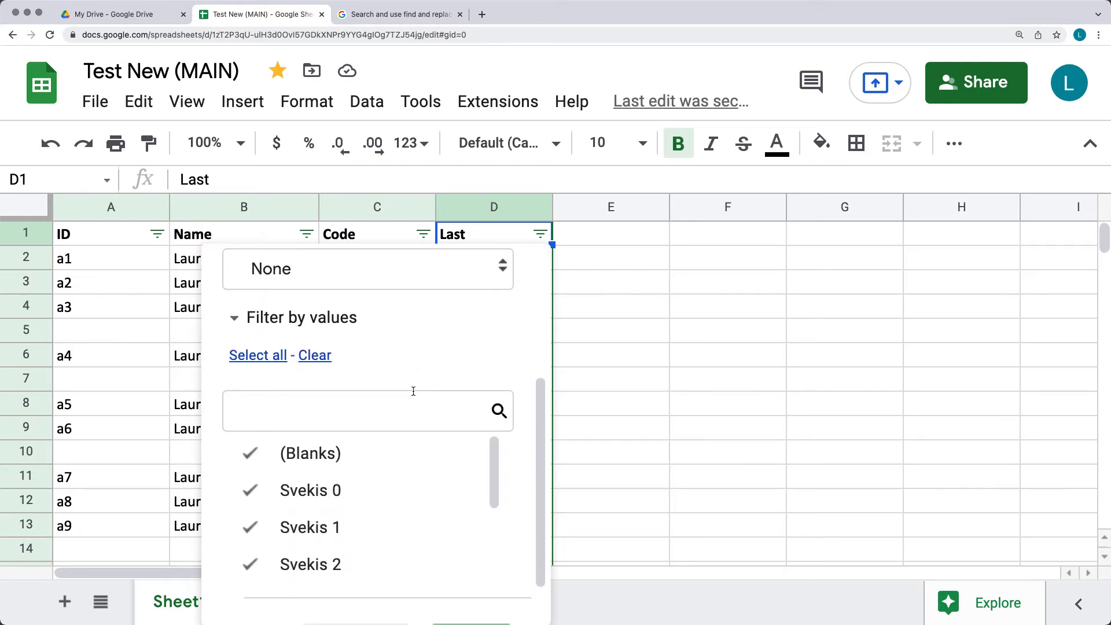
scroll(414, 392, "up", 3)
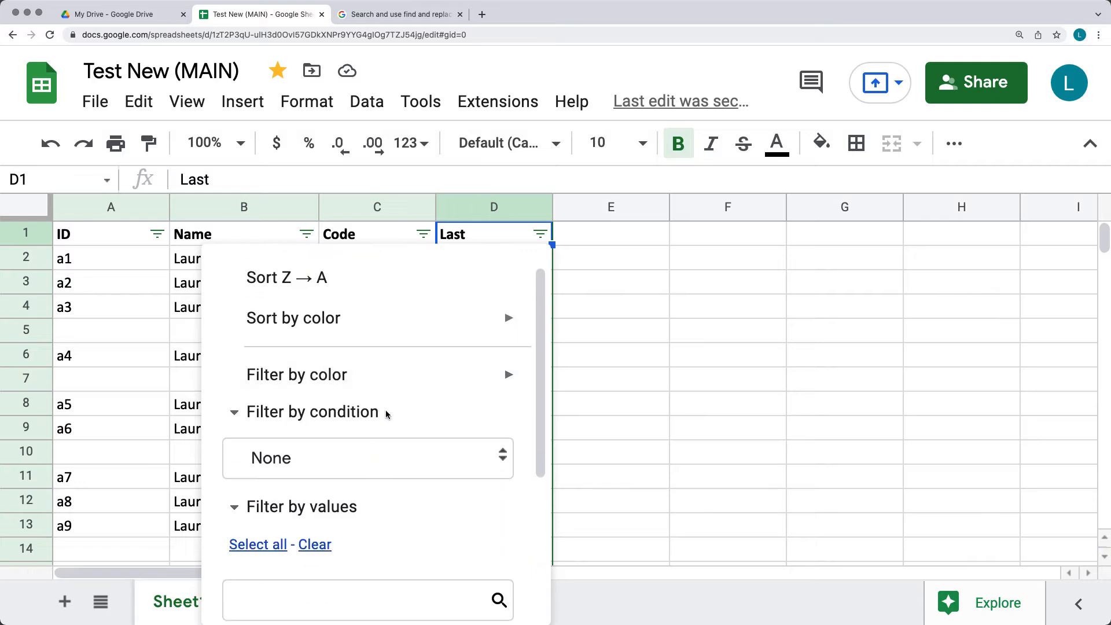
scroll(384, 411, "down", 1)
Try the "Text contains" filter condition on the Last column and close the options without applying it.
left_click(382, 447)
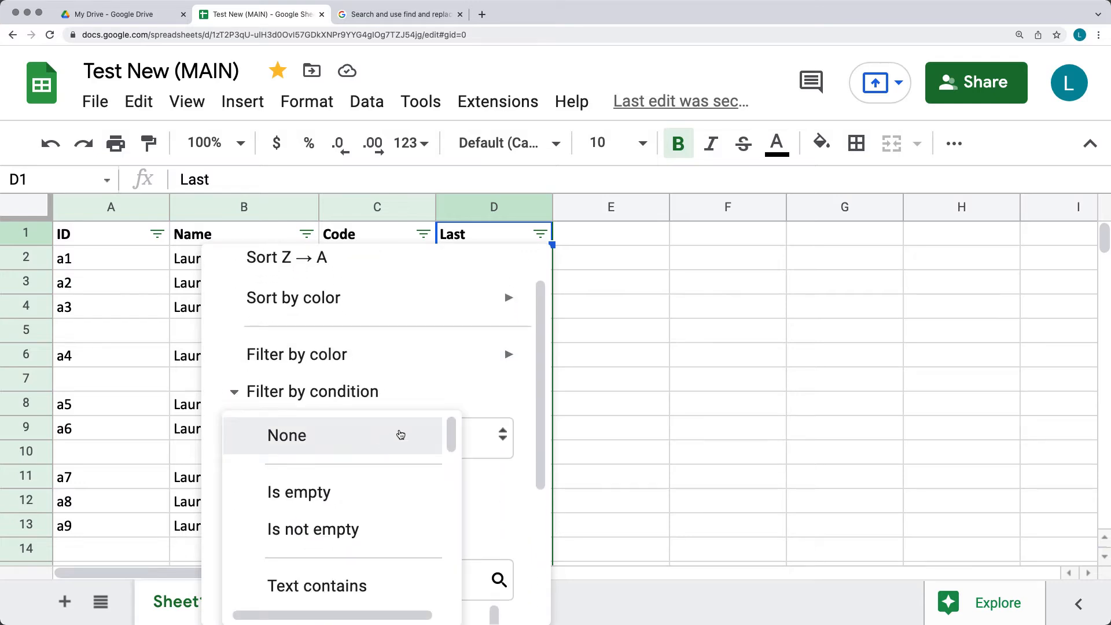
scroll(400, 434, "down", 1)
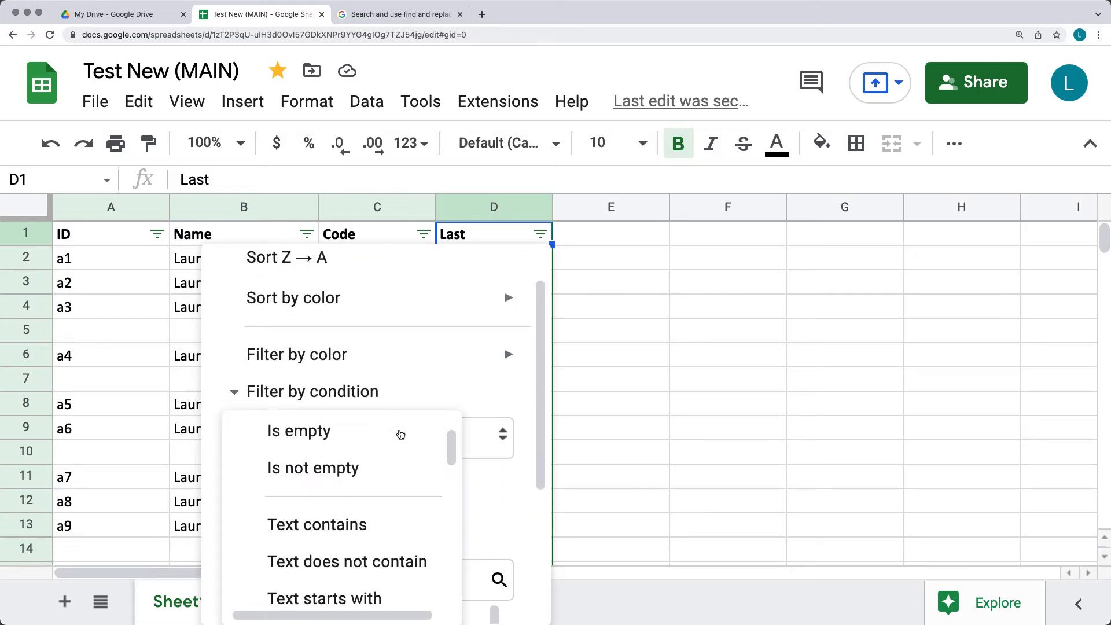
left_click(368, 525)
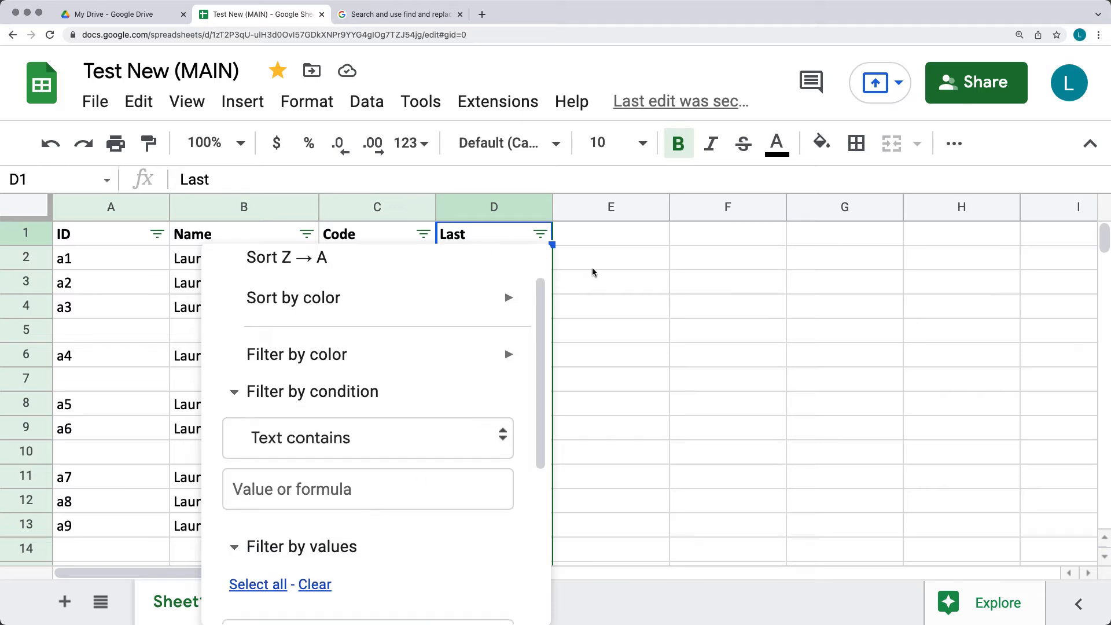
scroll(608, 295, "down", 3)
scroll(615, 328, "up", 3)
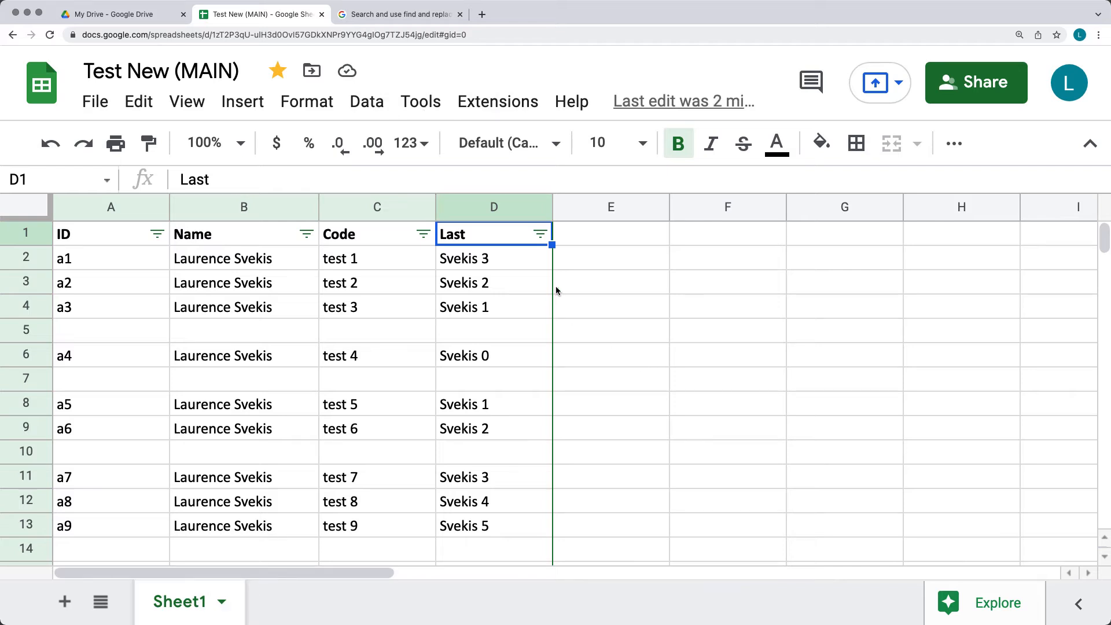
left_click(593, 233)
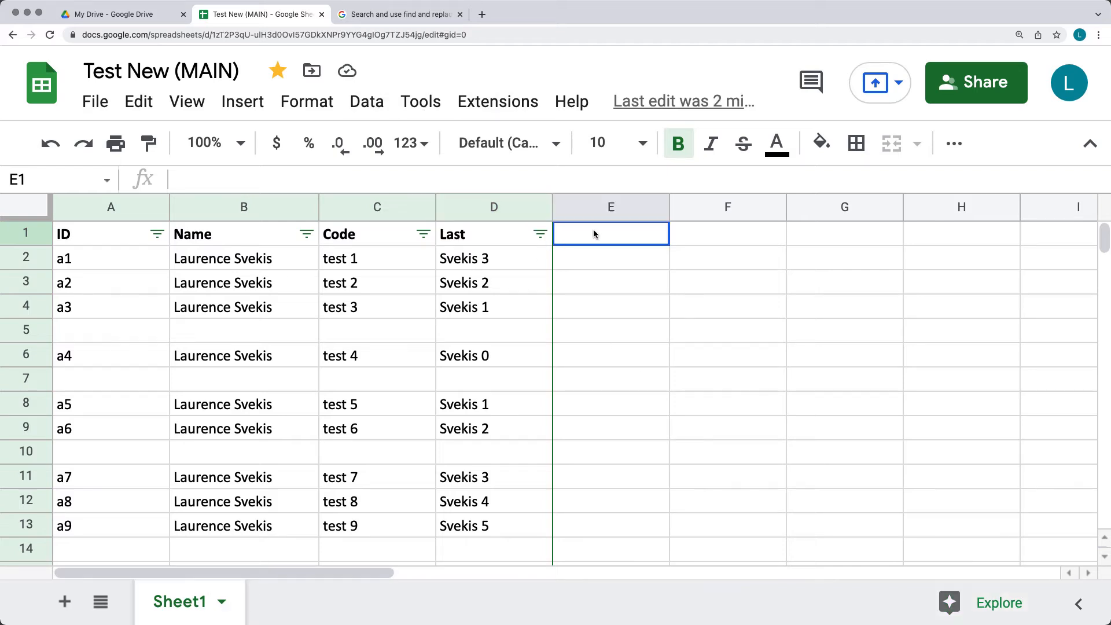
Sort the table by the Last column from Z to A, check the rows, and undo the sort.
left_click(540, 234)
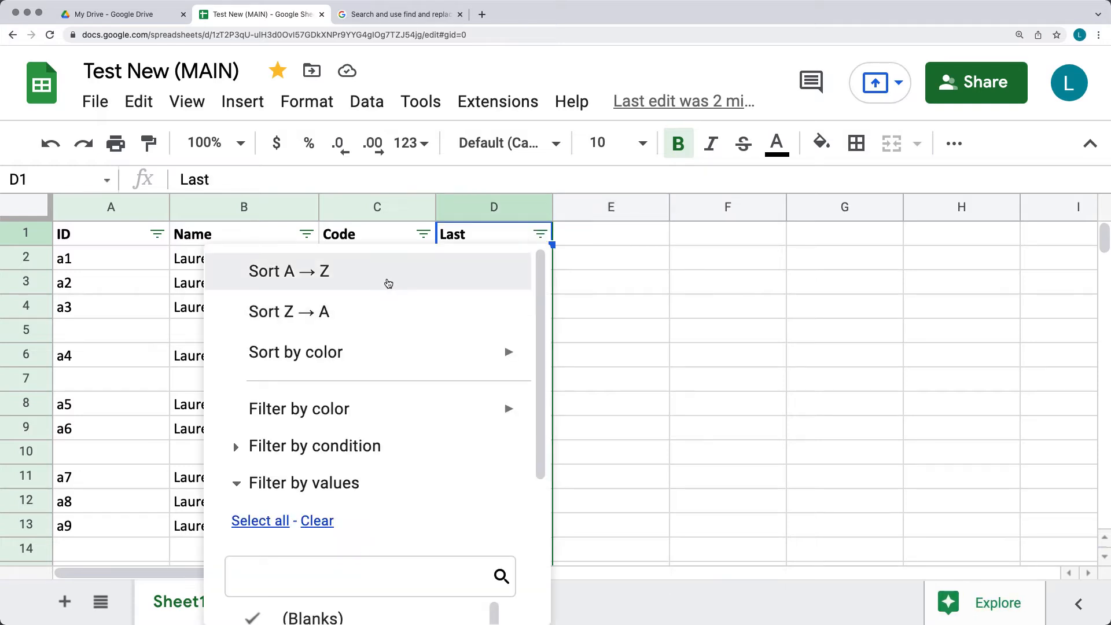
left_click(351, 323)
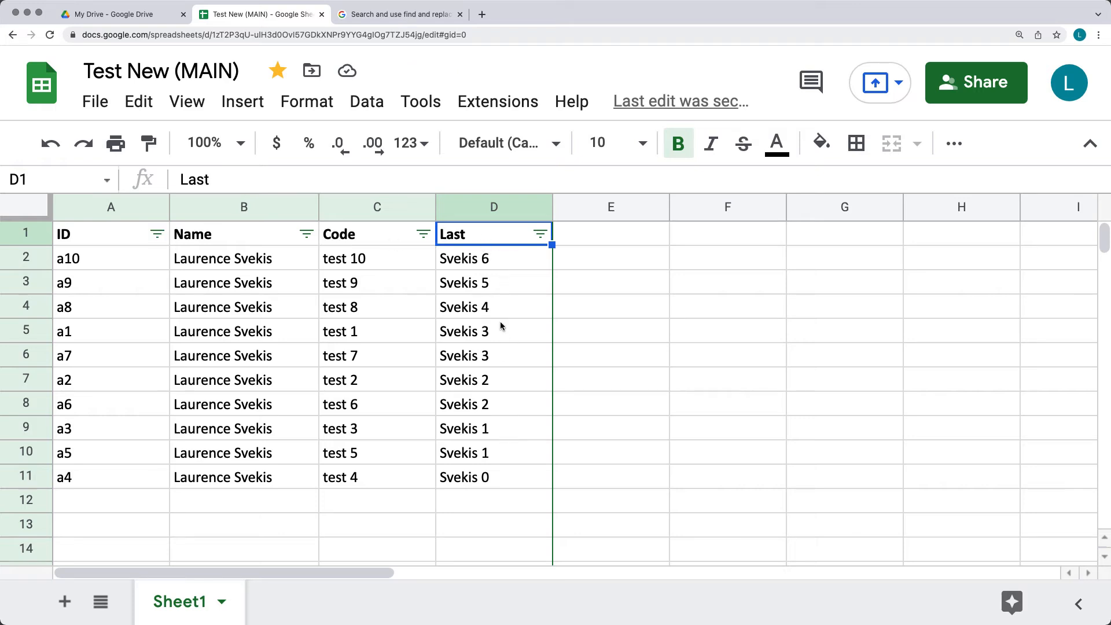
scroll(330, 407, "down", 1)
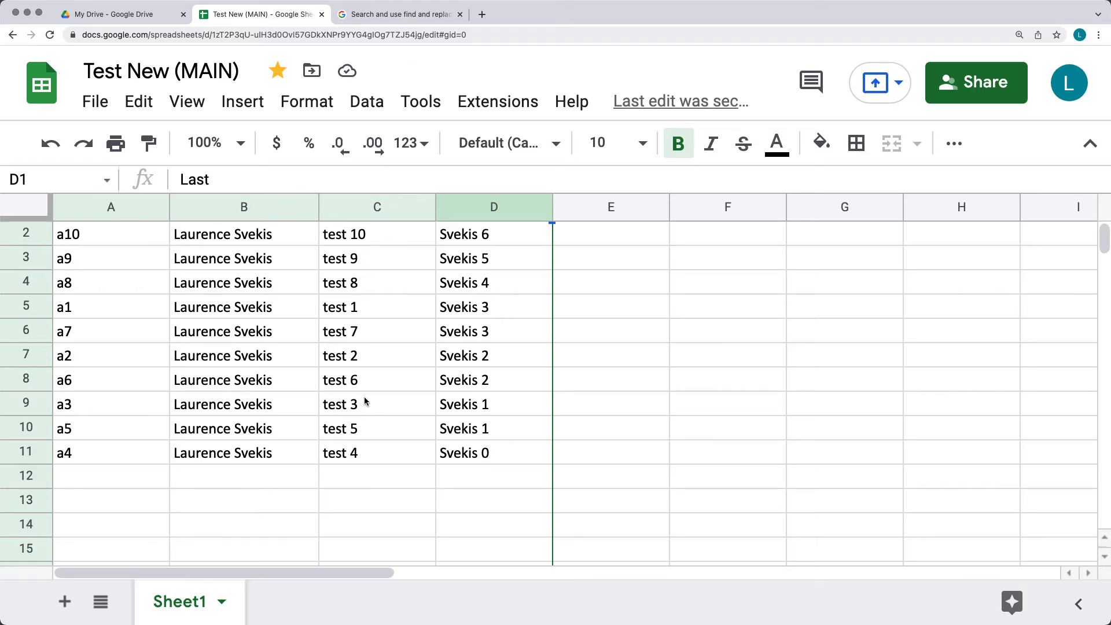
scroll(434, 385, "up", 1)
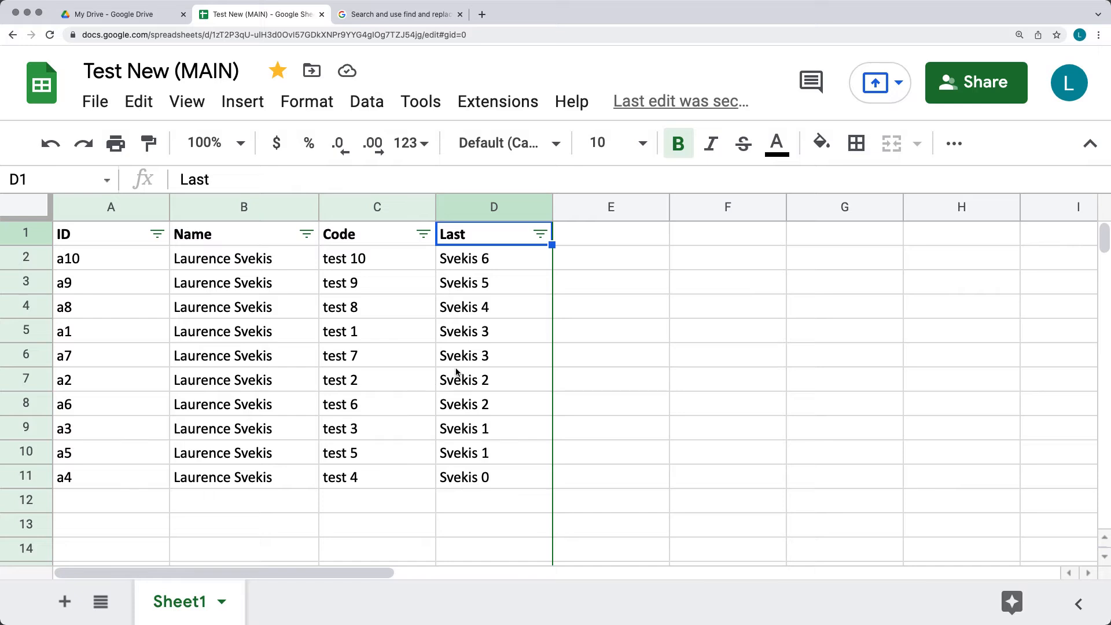
key("ctrl+z")
Sort the Last column from Z to A, re-sort it from A to Z, and undo both sorts.
left_click(541, 234)
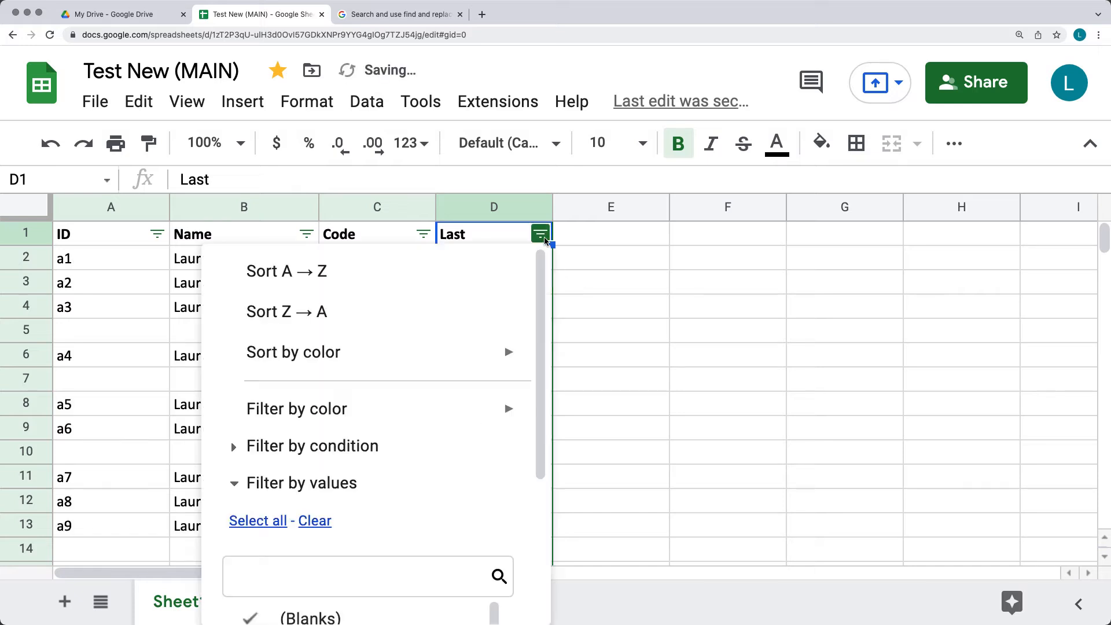
left_click(394, 311)
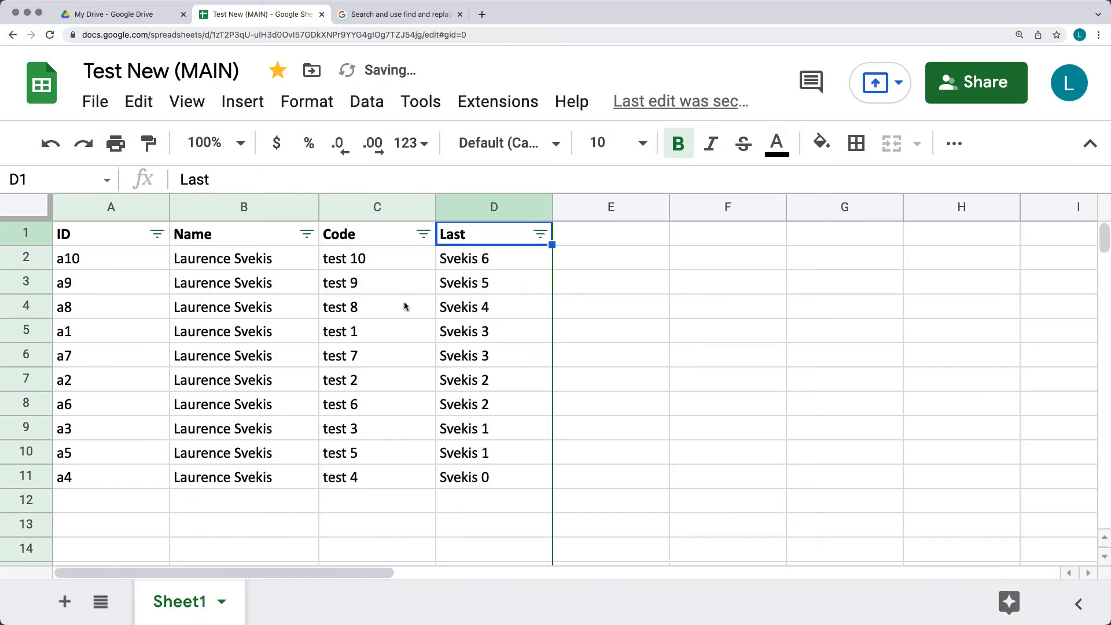
left_click(540, 233)
left_click(446, 272)
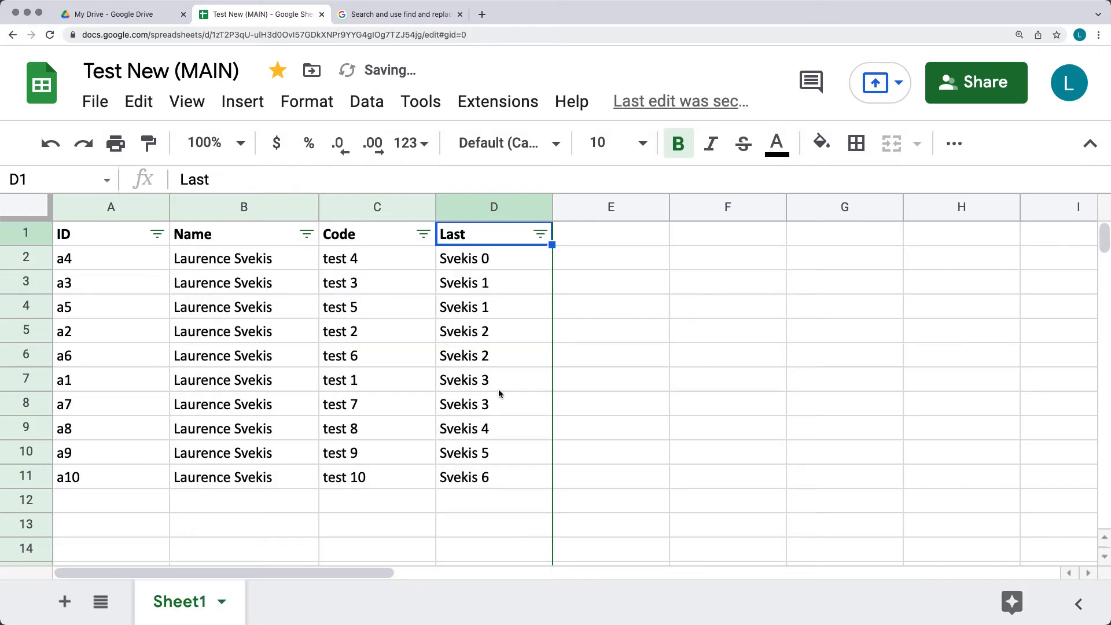
key("ctrl+z")
key("ctrl+z")
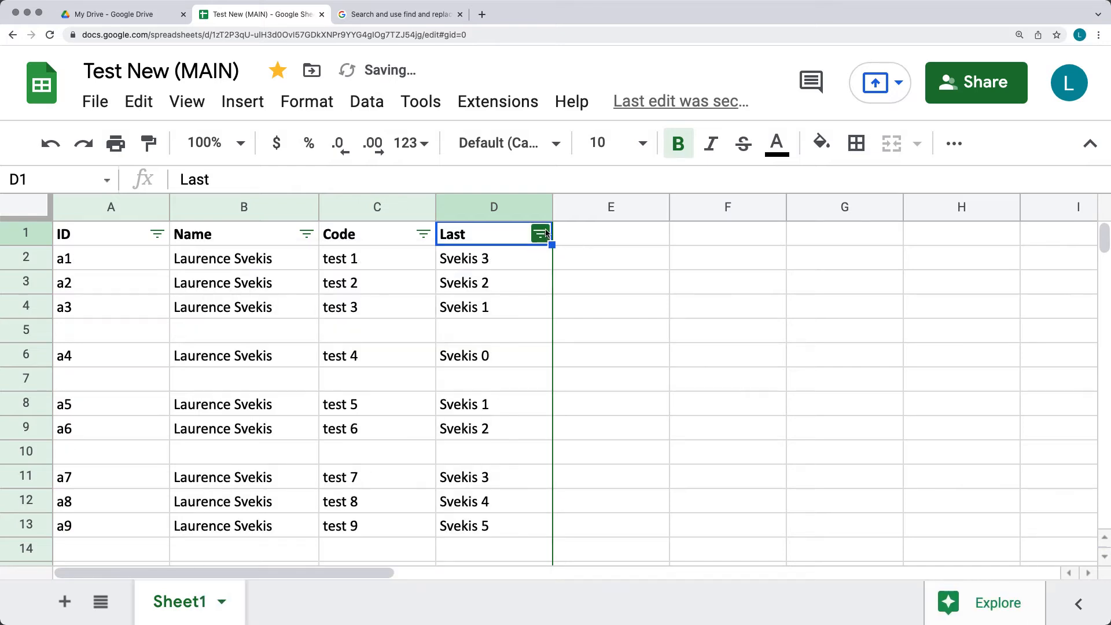
Choose "Is empty" as the filter condition for the Last column.
left_click(544, 234)
mouse_move(430, 352)
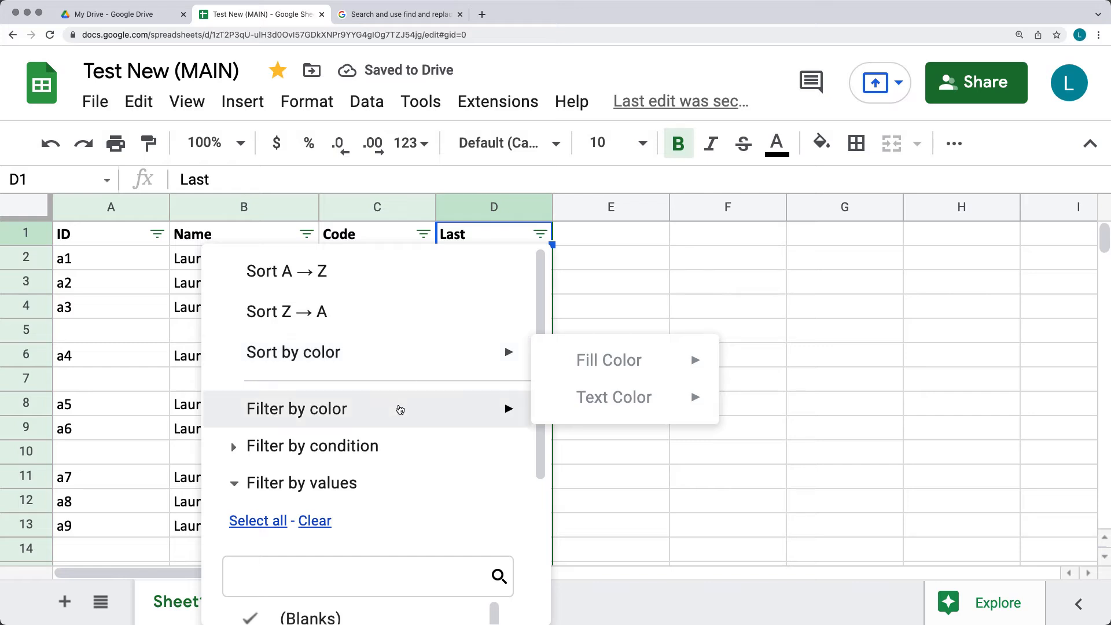
mouse_move(399, 409)
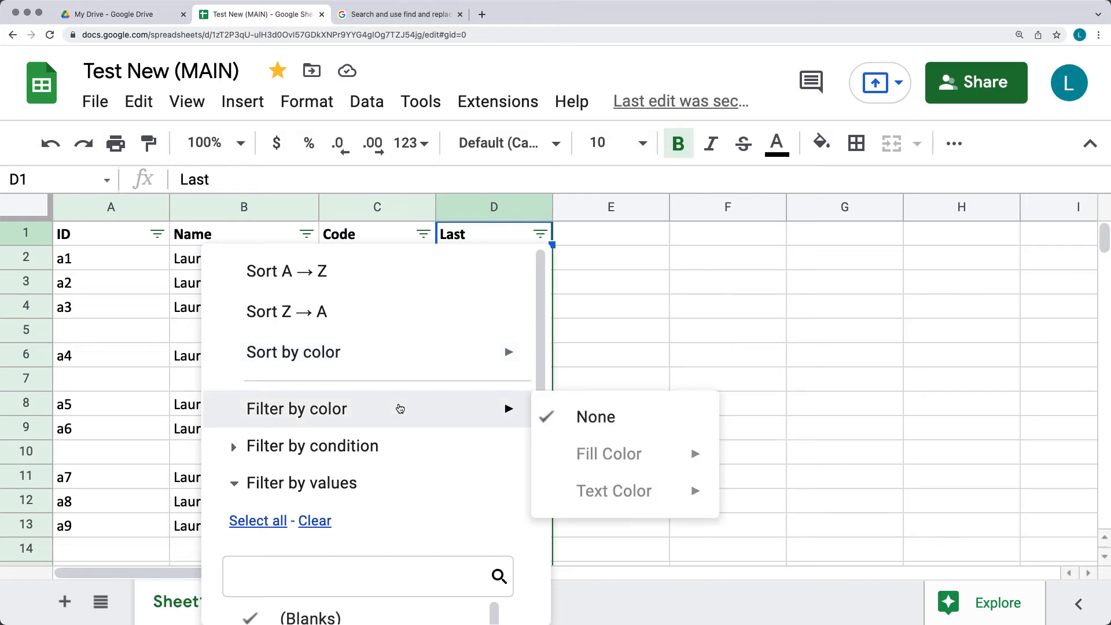
left_click(260, 447)
scroll(364, 422, "down", 4)
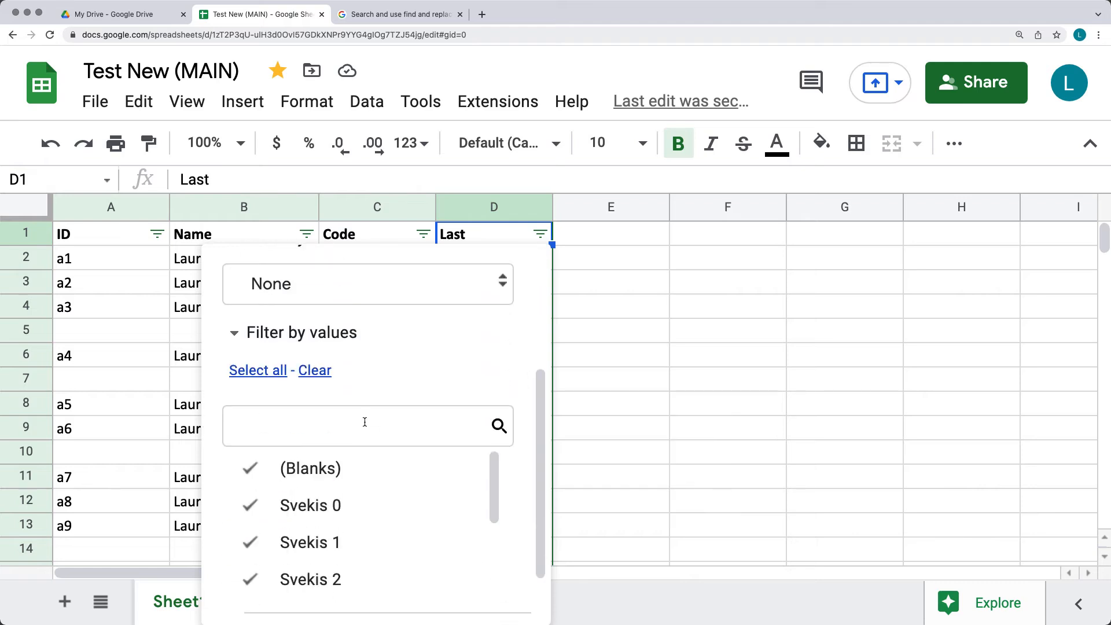
scroll(368, 376, "up", 1)
left_click(372, 301)
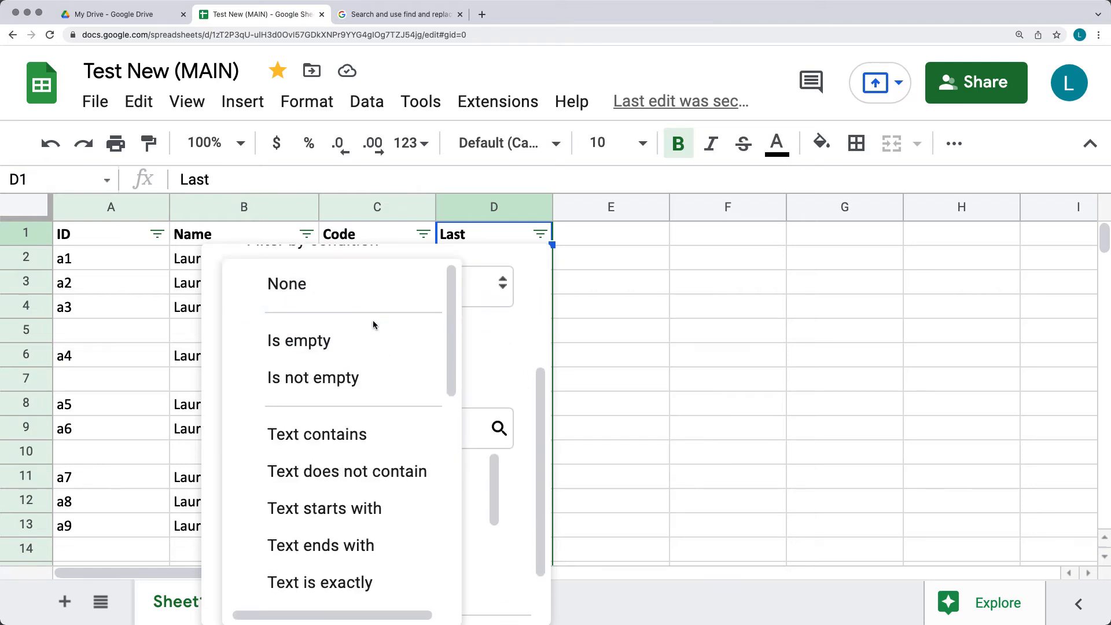
left_click(349, 355)
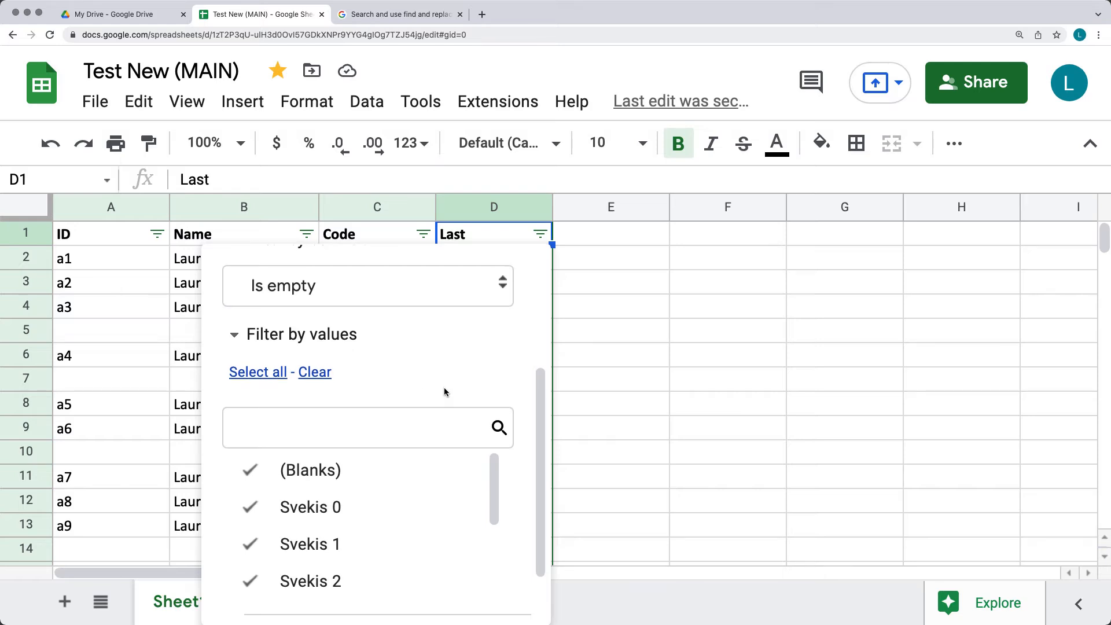
Clear and reselect all filter values of the Last column, and apply the filter to isolate the blank rows.
scroll(444, 391, "down", 2)
scroll(428, 465, "up", 1)
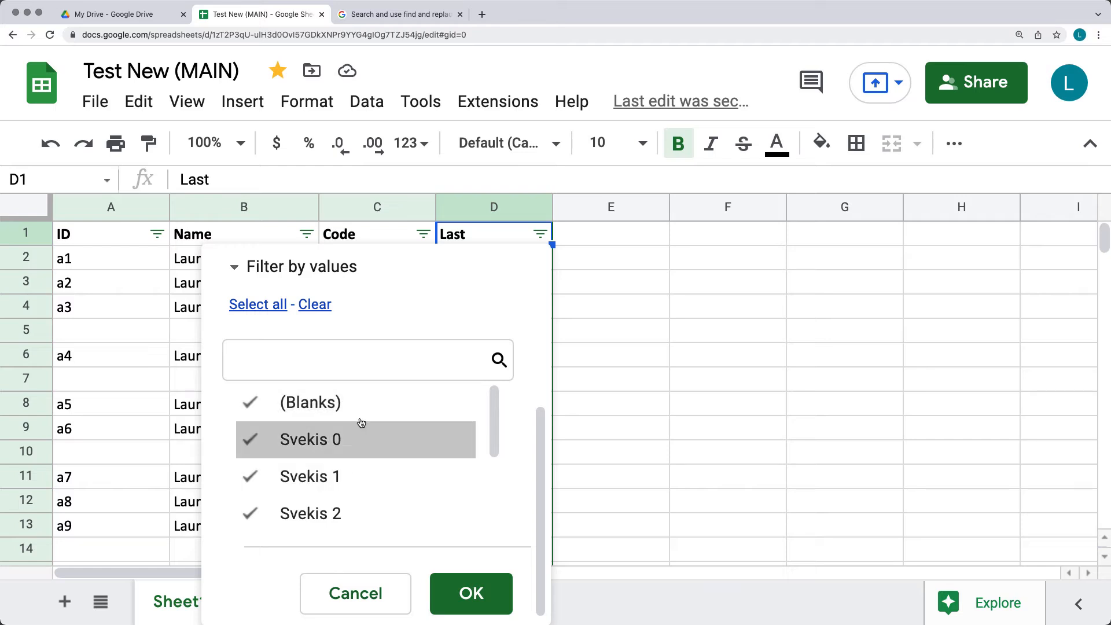
scroll(425, 461, "down", 3)
scroll(426, 461, "up", 3)
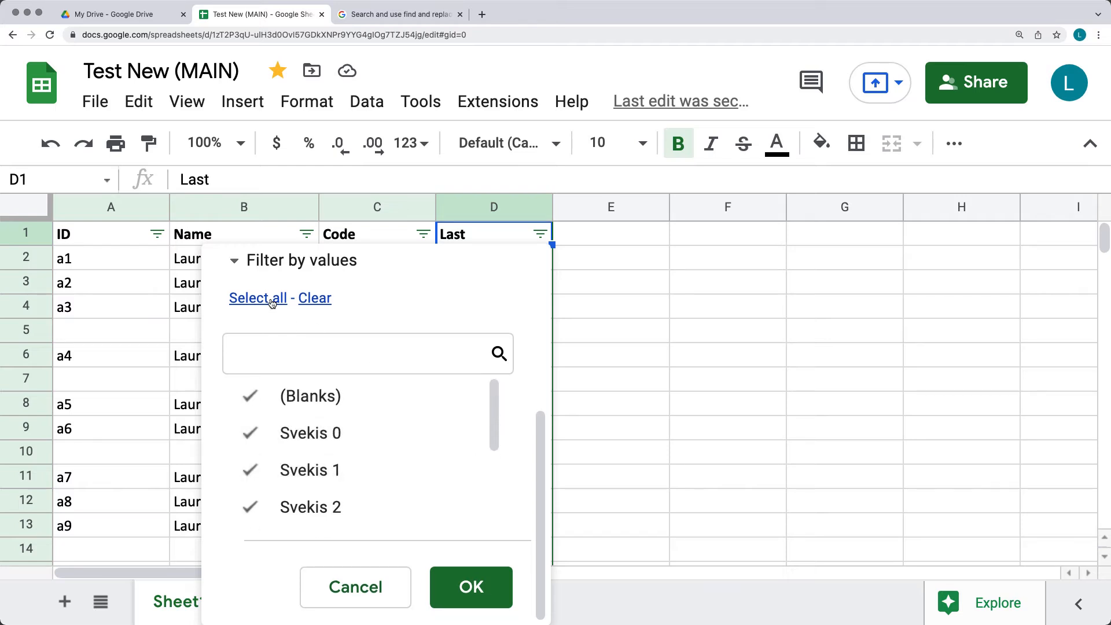
left_click(324, 299)
left_click(243, 299)
left_click(471, 587)
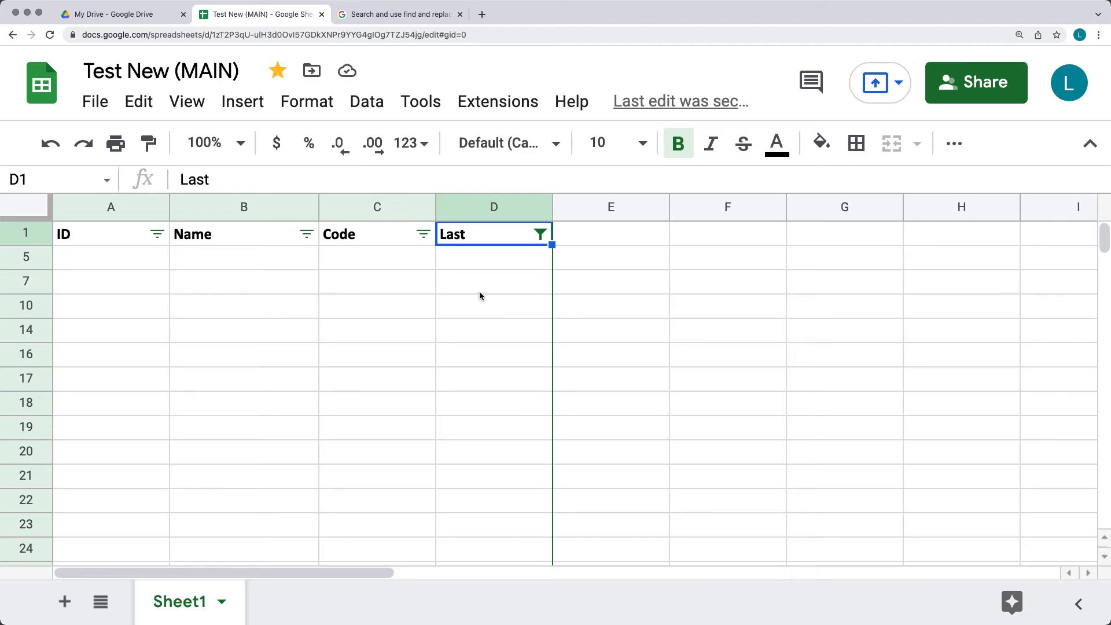
Change the Last column's filter condition to "Is not empty" and apply it to hide the blank rows.
left_click(539, 235)
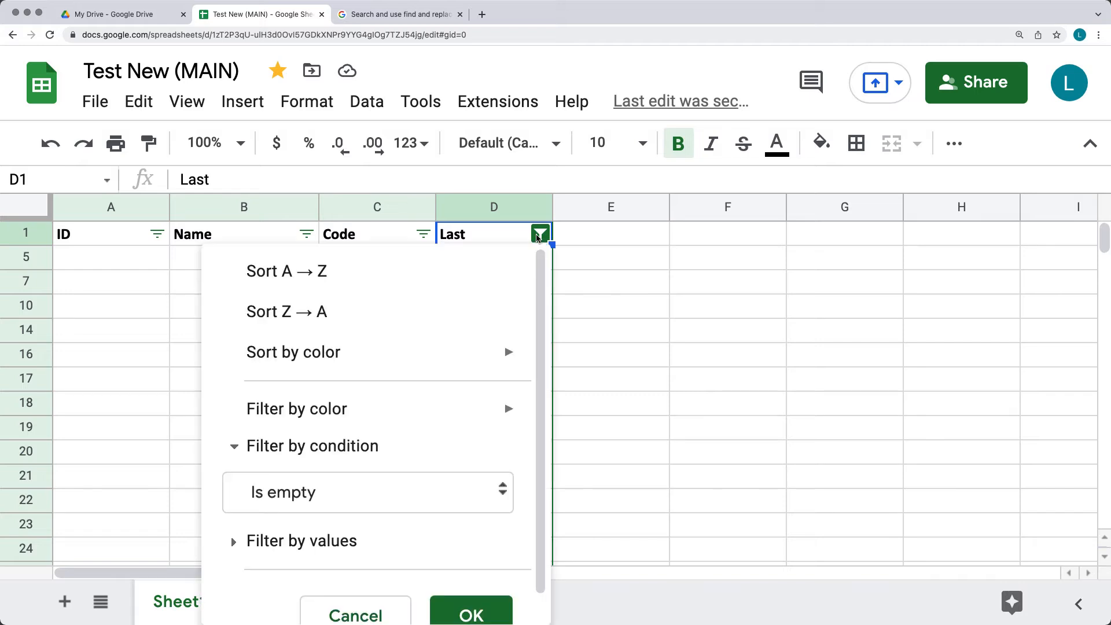
left_click(359, 490)
left_click(298, 527)
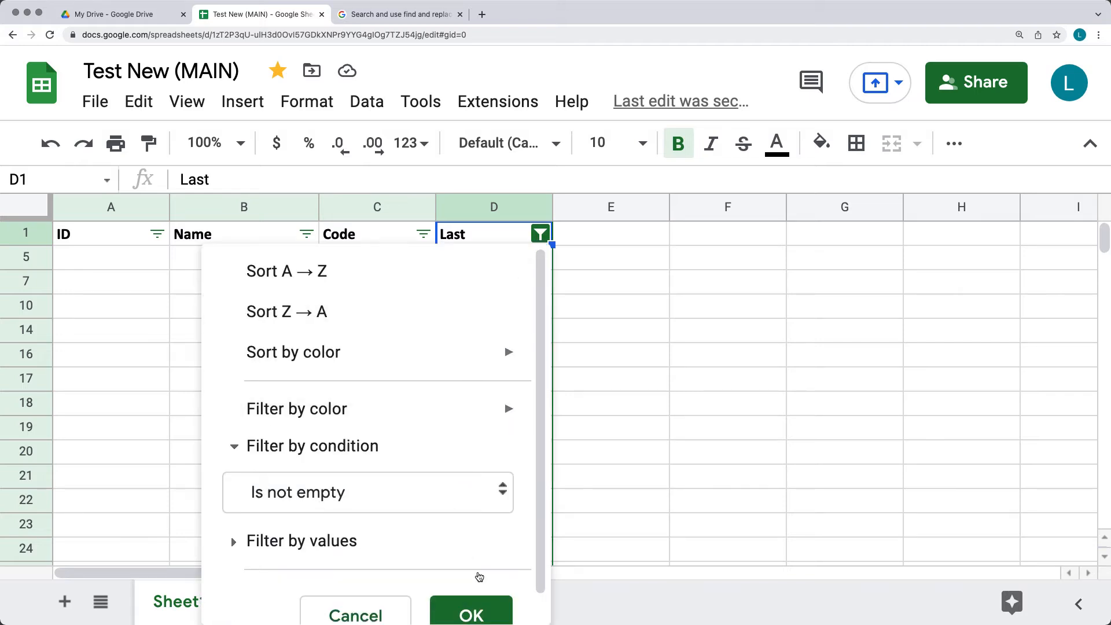
scroll(476, 573, "down", 1)
left_click(508, 599)
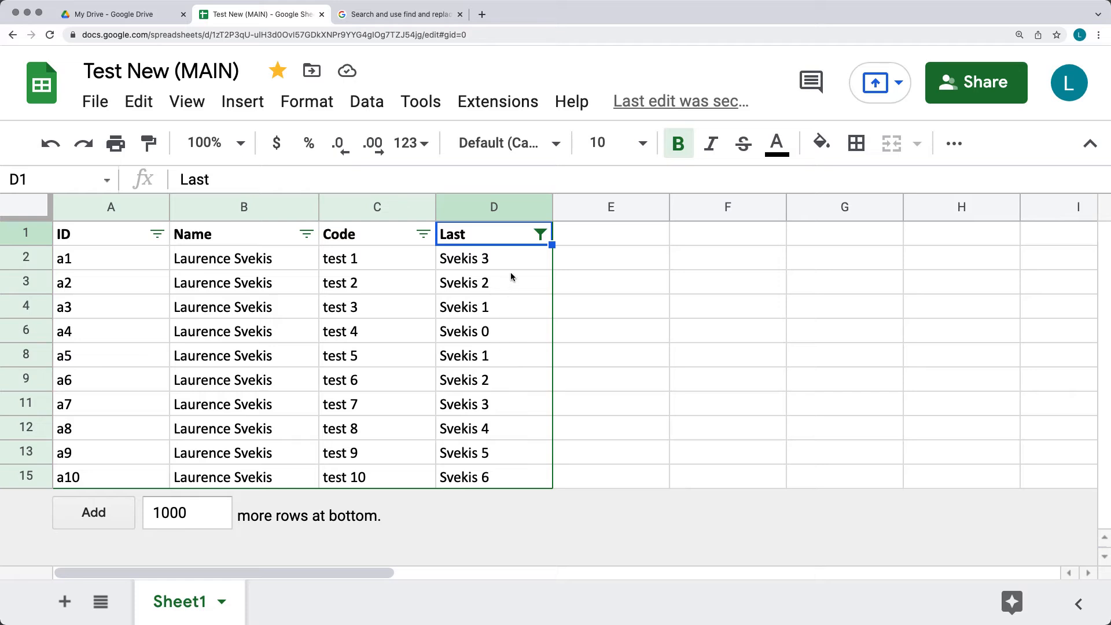
Color the text of A4:D6 red and the text of A11:D12 green.
left_click_drag(131, 313, 517, 322)
left_click(773, 151)
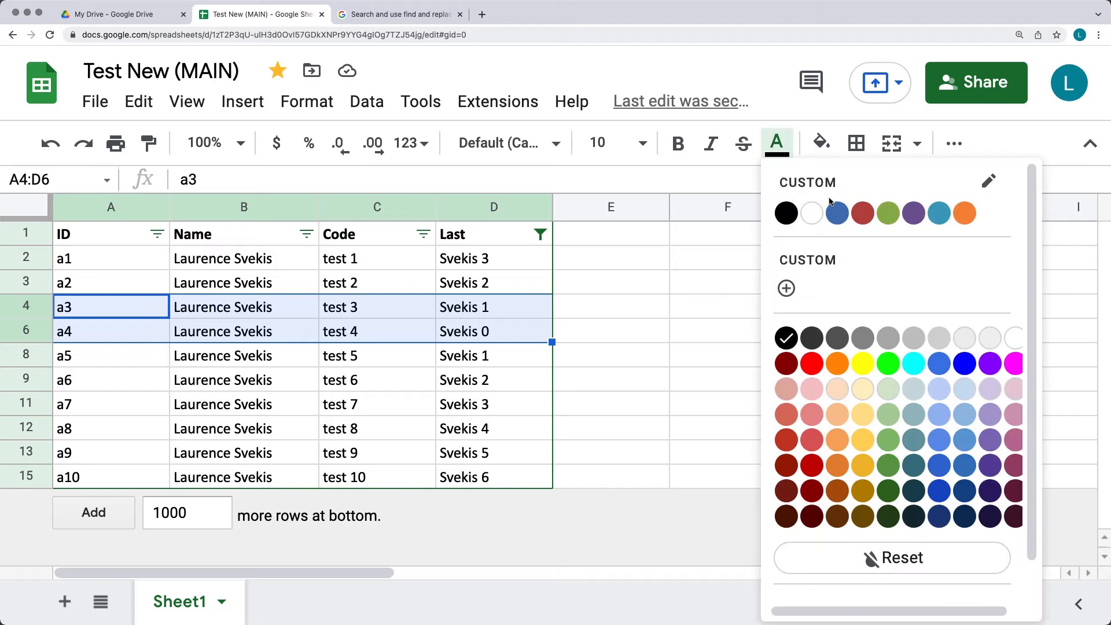
left_click(811, 363)
left_click_drag(502, 431, 89, 399)
left_click(776, 152)
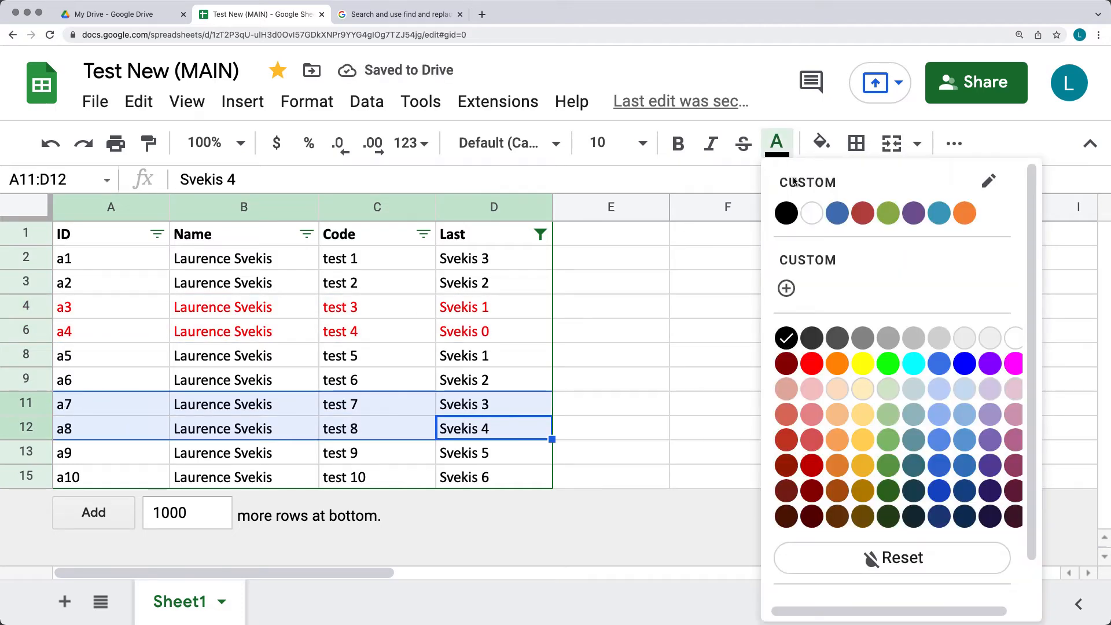
left_click(889, 364)
left_click(610, 316)
Filter the Last column by text color to show only the red rows.
left_click(541, 233)
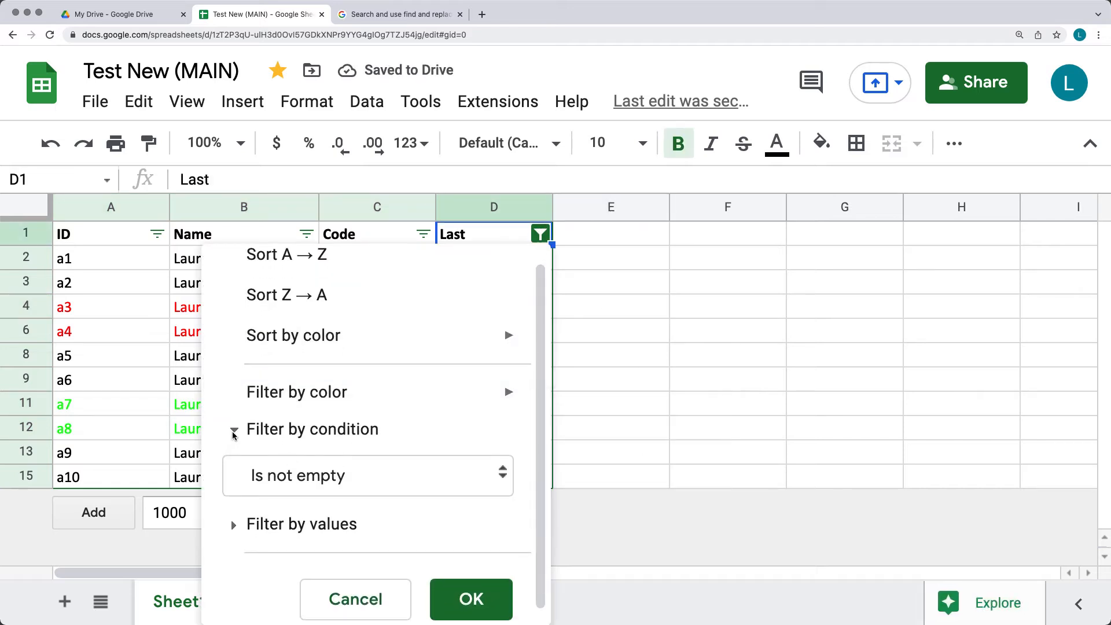
left_click(461, 474)
left_click(409, 391)
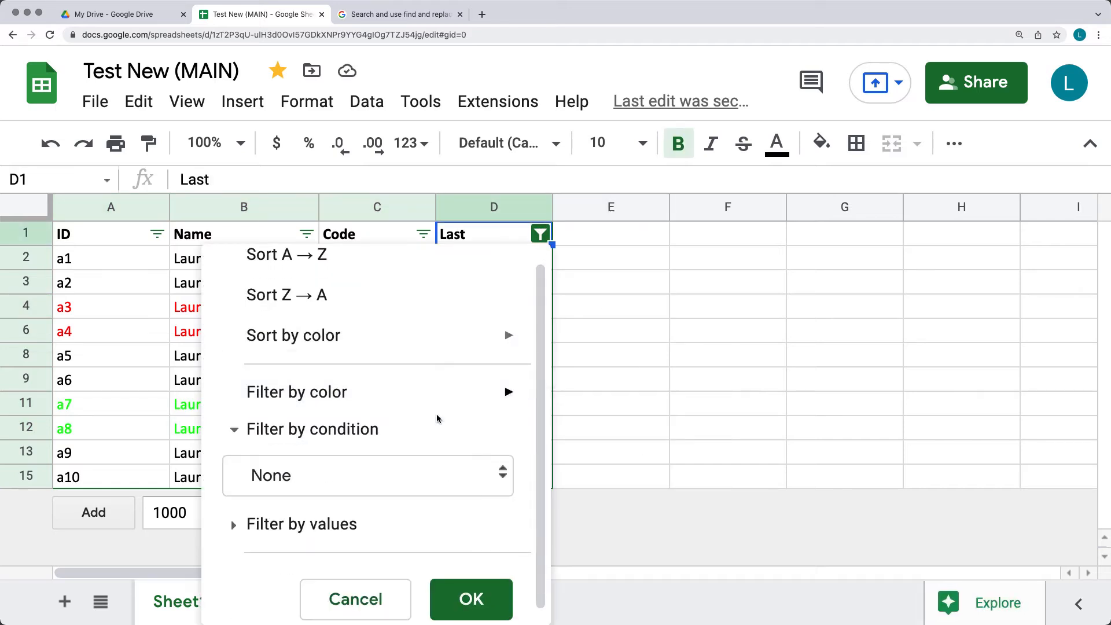
mouse_move(410, 409)
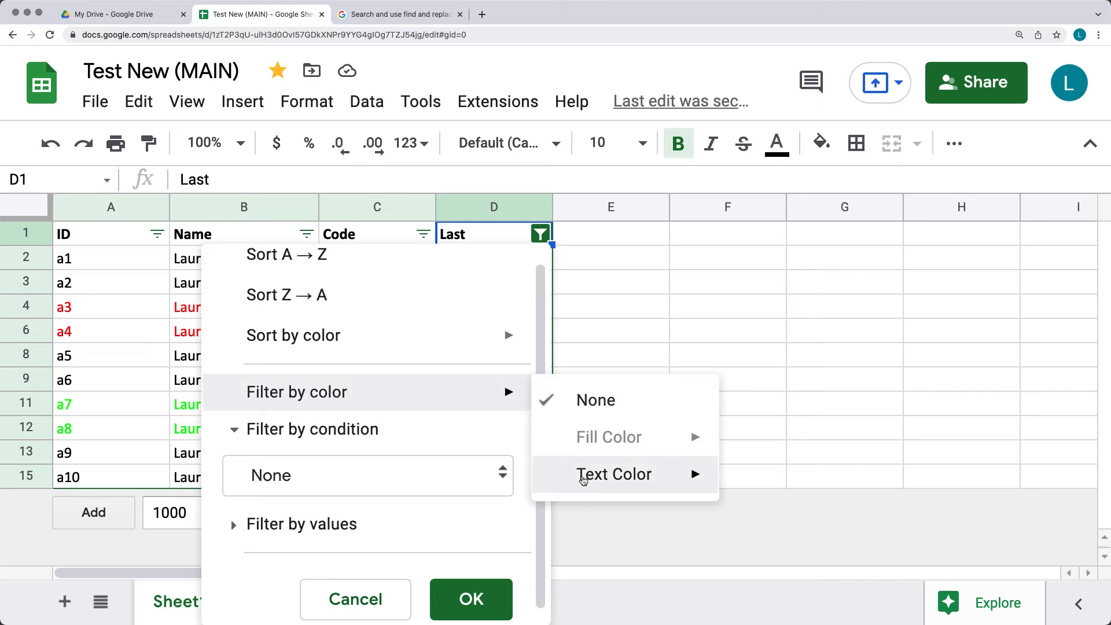
mouse_move(586, 478)
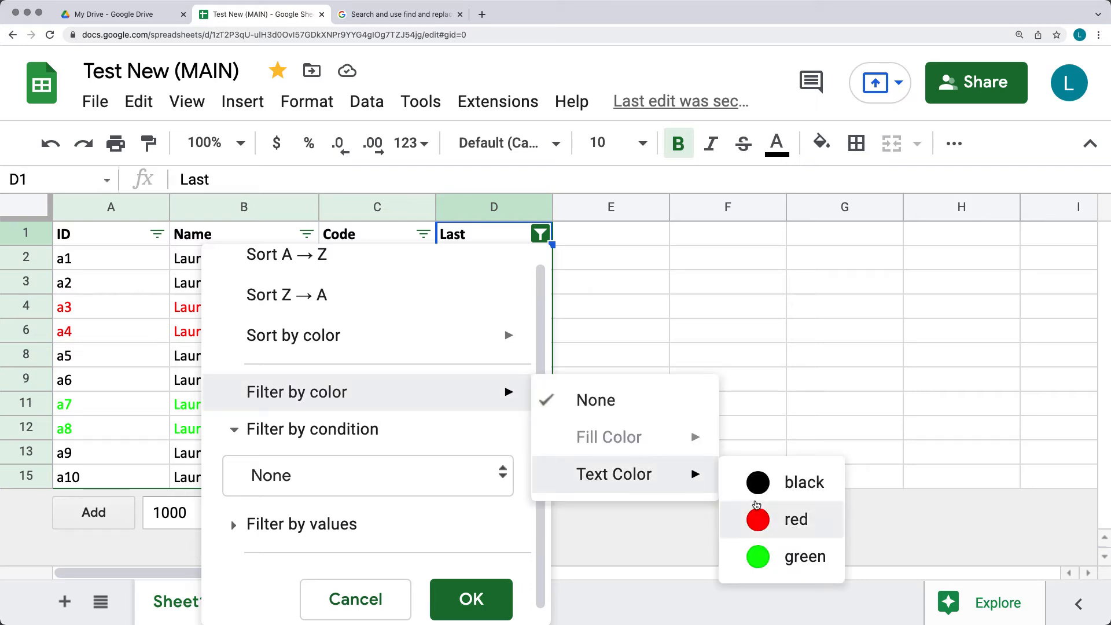
left_click(771, 524)
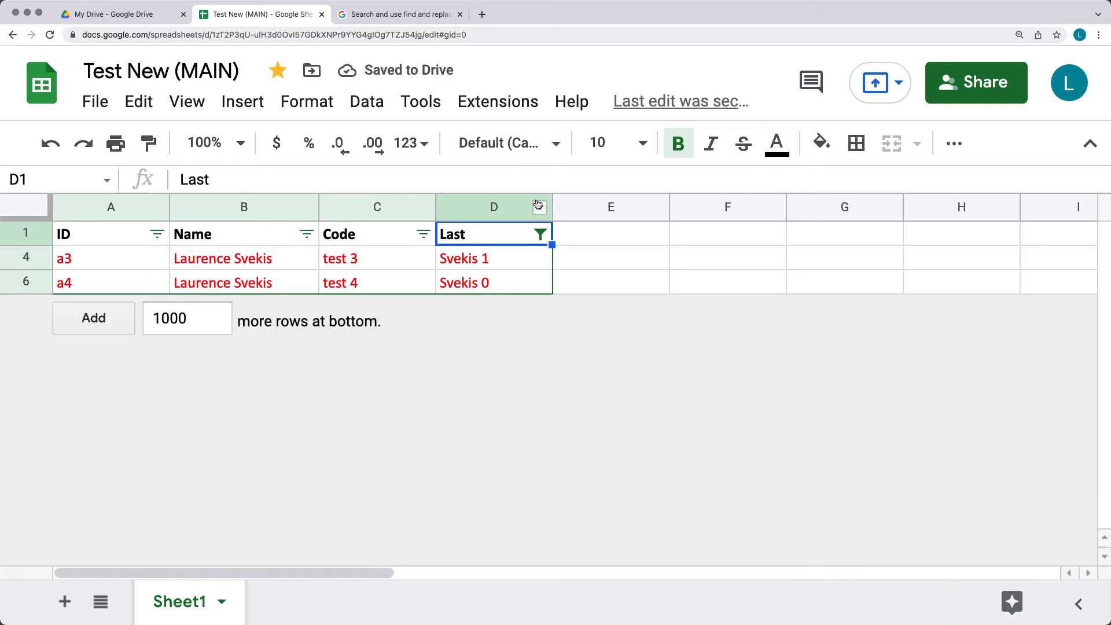
Switch the Last column's text color filter to green.
left_click(540, 234)
mouse_move(421, 413)
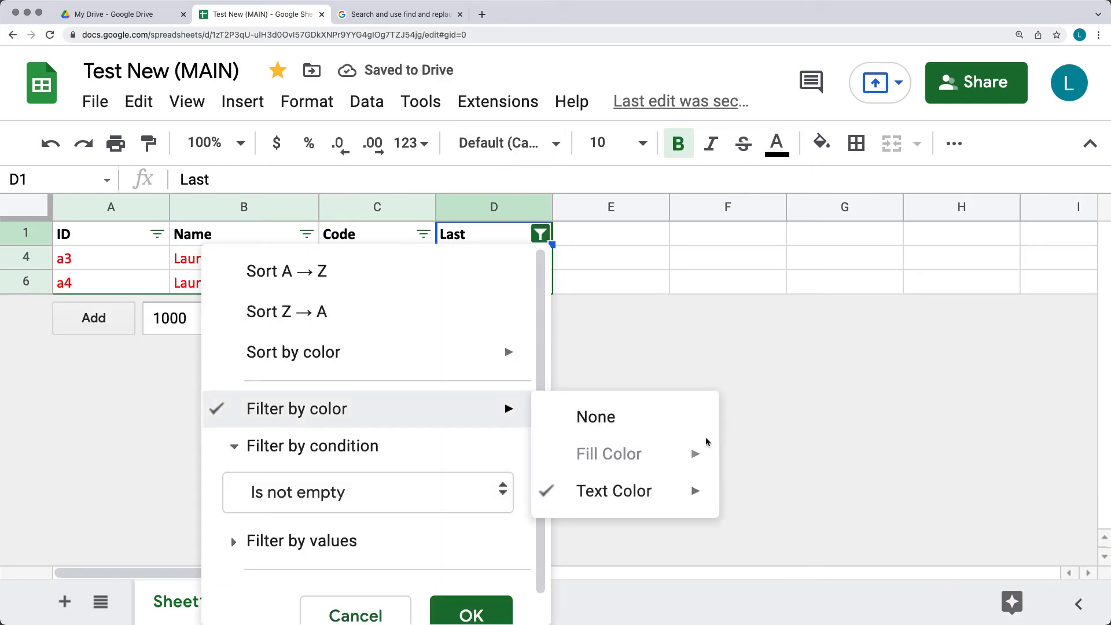
mouse_move(694, 490)
left_click(789, 573)
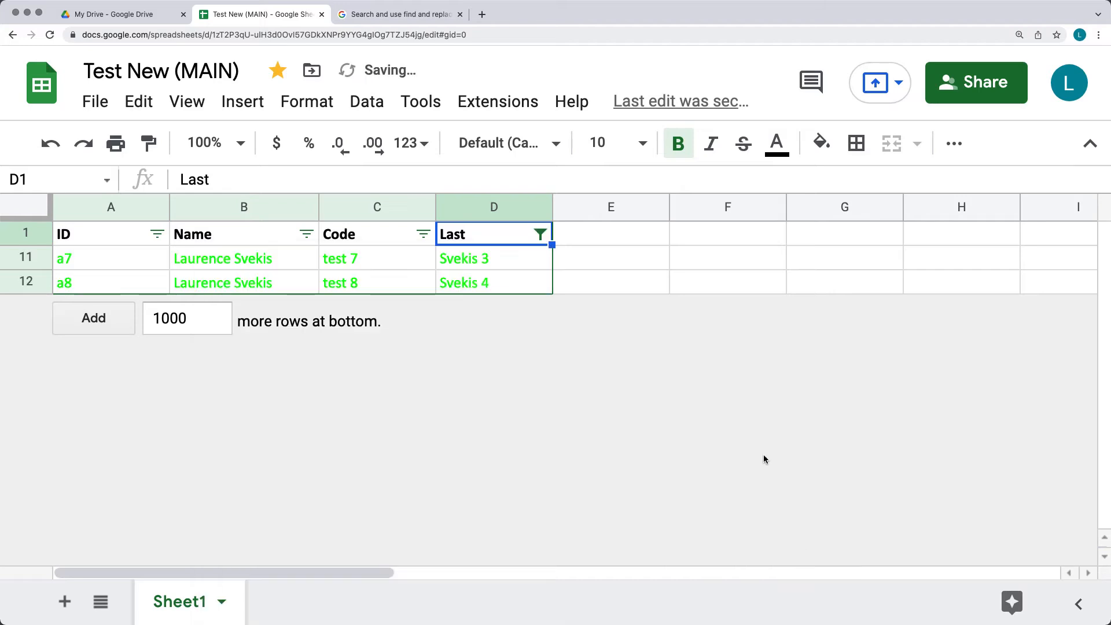
Remove the color filter from the Last column by setting it to None.
left_click(539, 234)
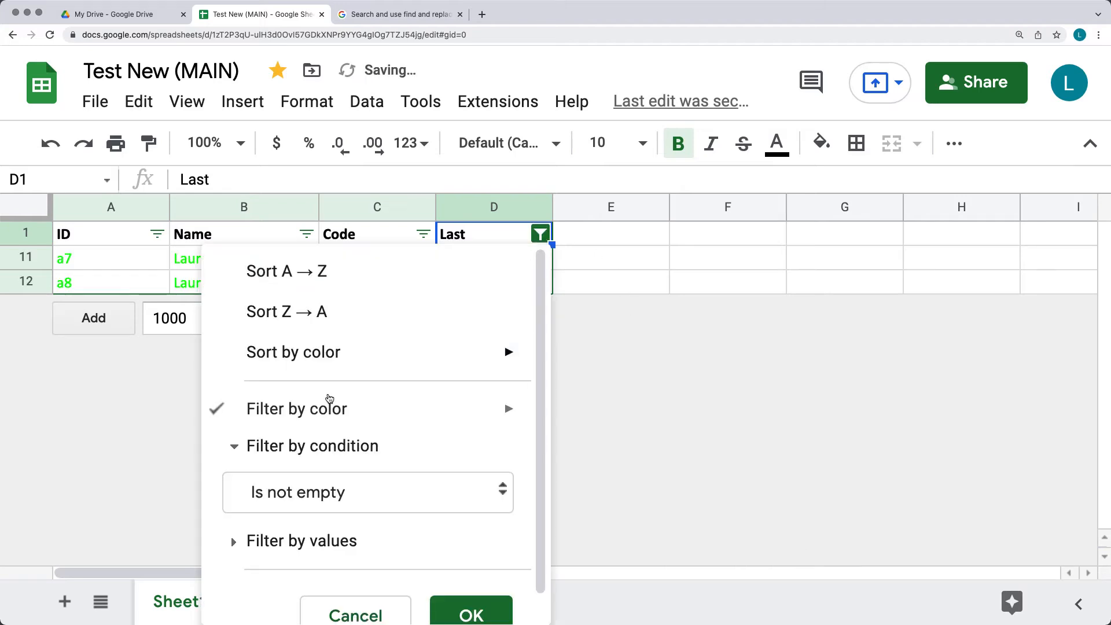
mouse_move(223, 413)
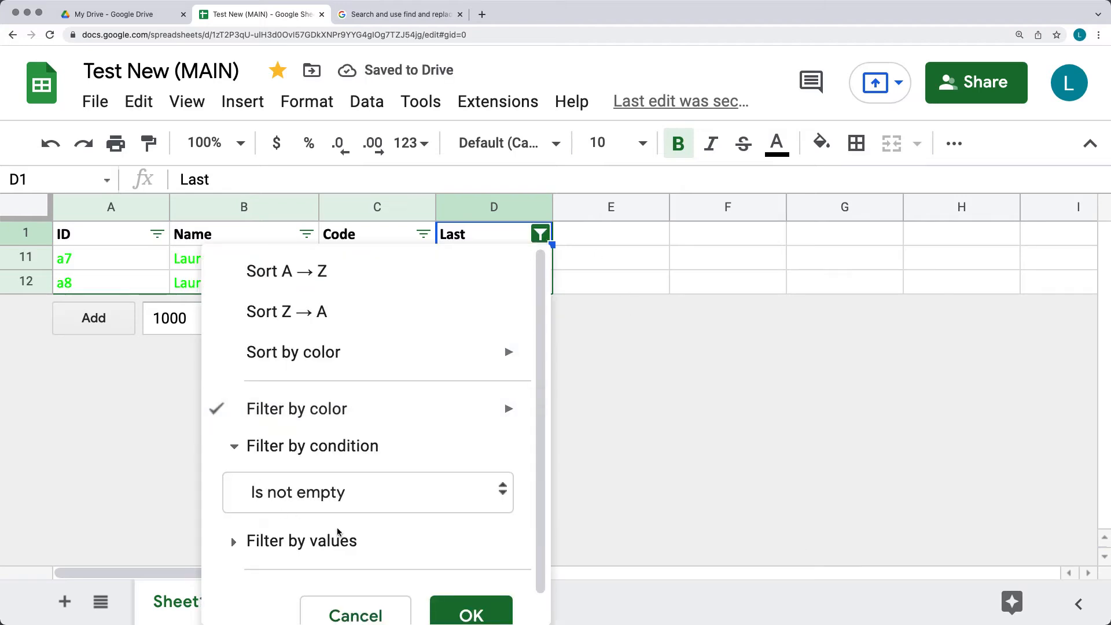
scroll(470, 444, "down", 1)
mouse_move(493, 382)
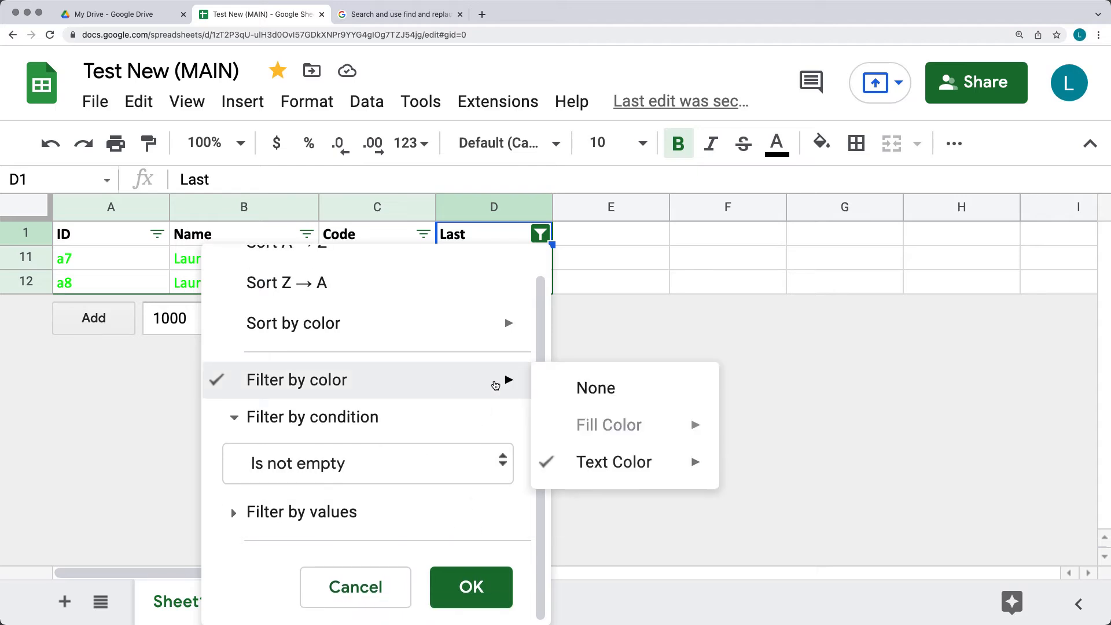
left_click(602, 394)
left_click(590, 317)
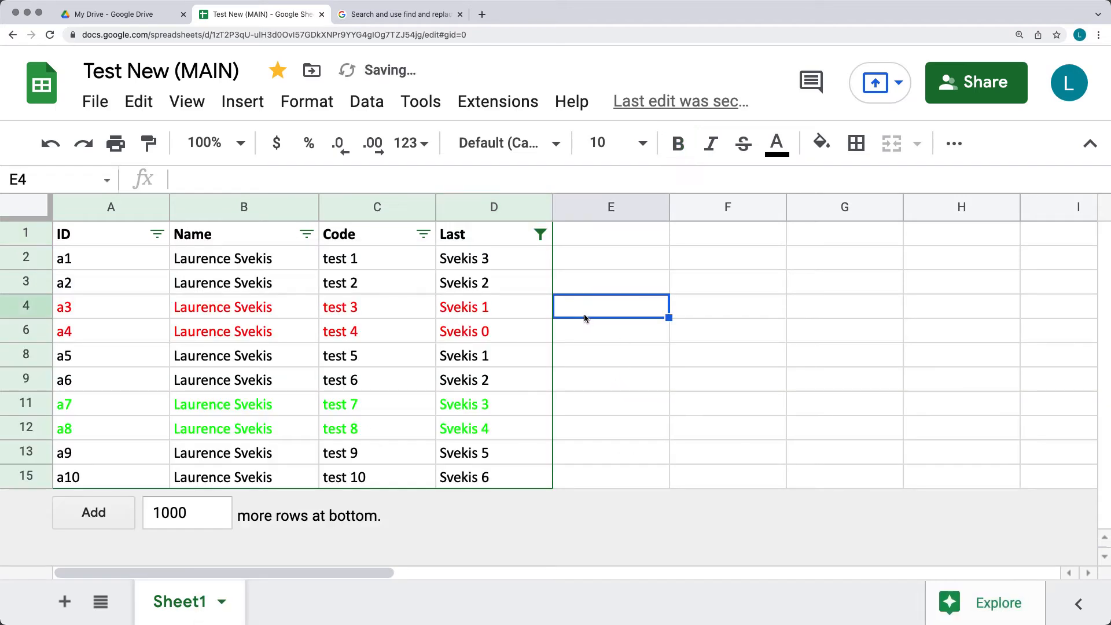
Set the Last column's filter condition to None and apply it to bring back the blank rows.
left_click(540, 233)
left_click(272, 491)
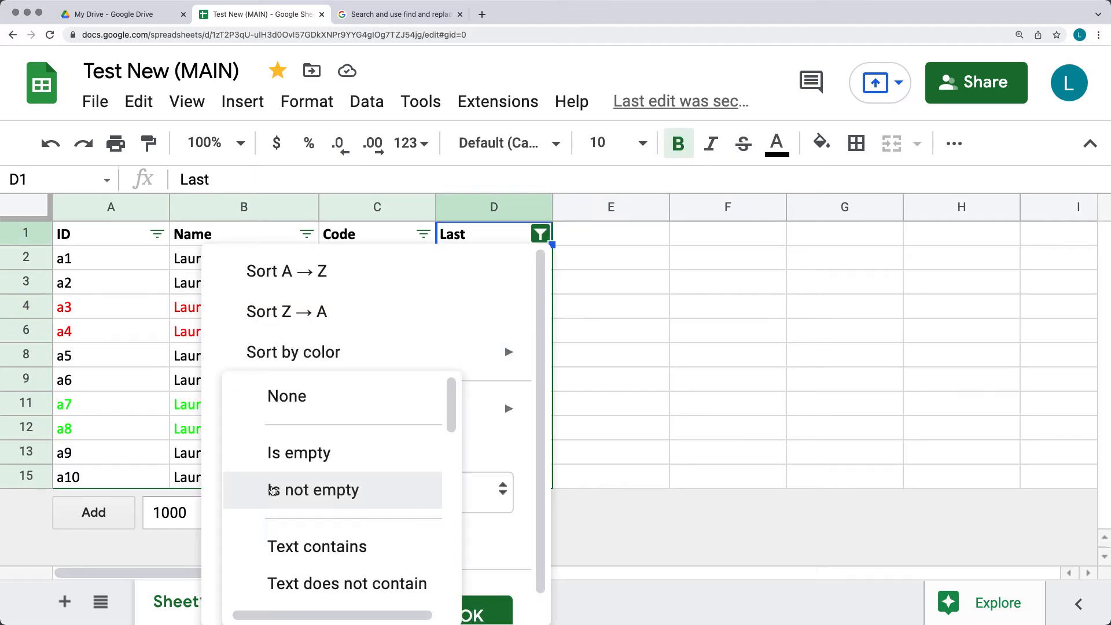
left_click(288, 394)
left_click(457, 614)
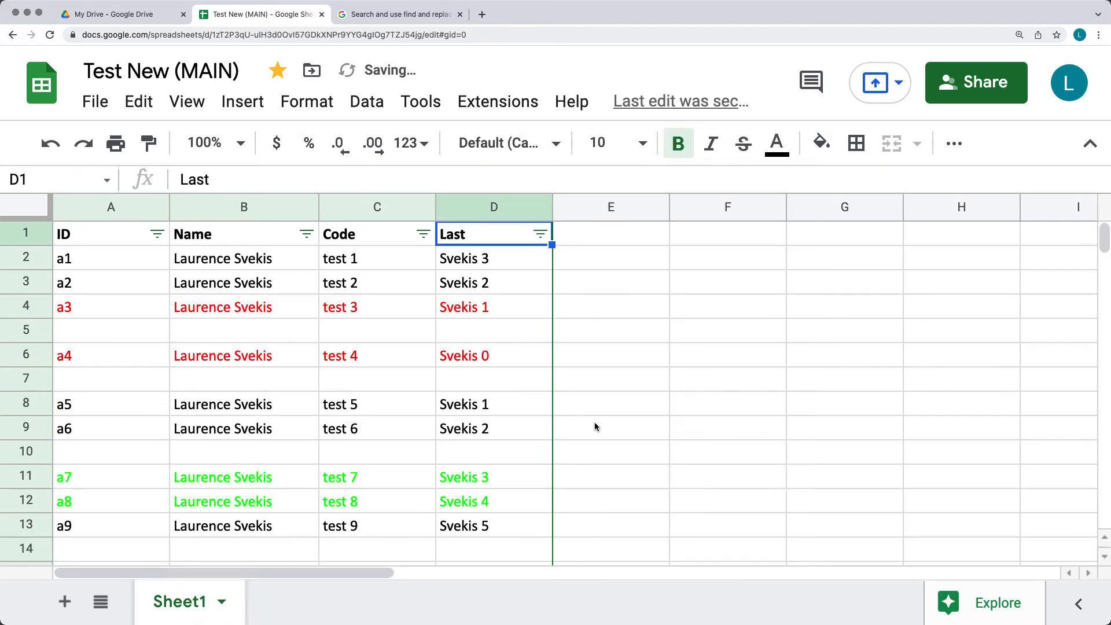
Fill cells D3:D13 of the Last column with yellow.
scroll(618, 398, "down", 3)
scroll(618, 398, "up", 3)
left_click_drag(474, 282, 481, 527)
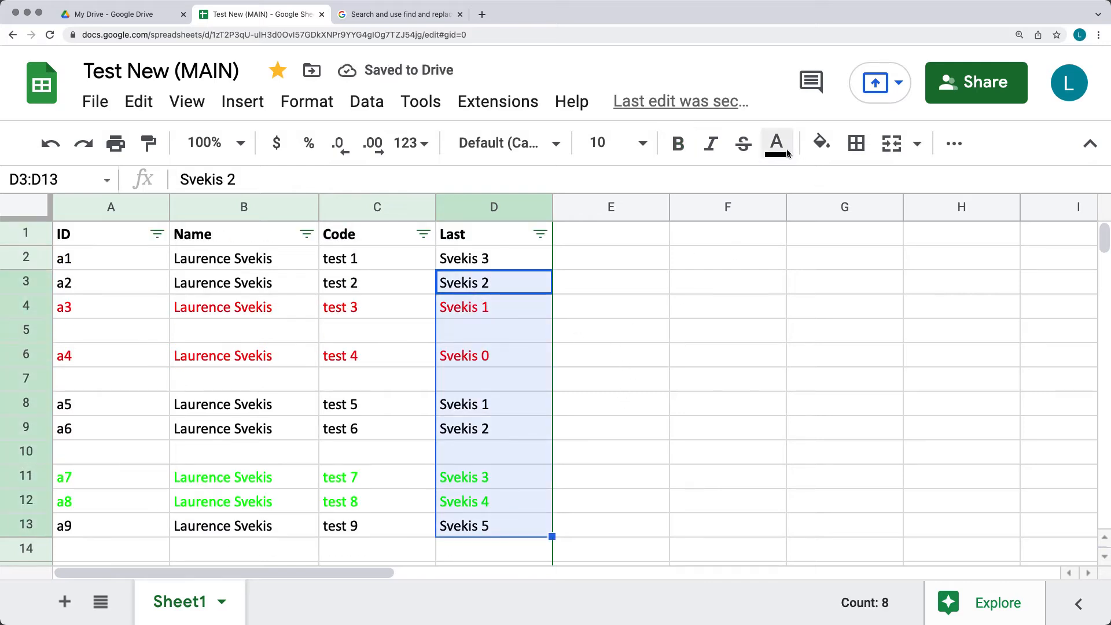
left_click(822, 144)
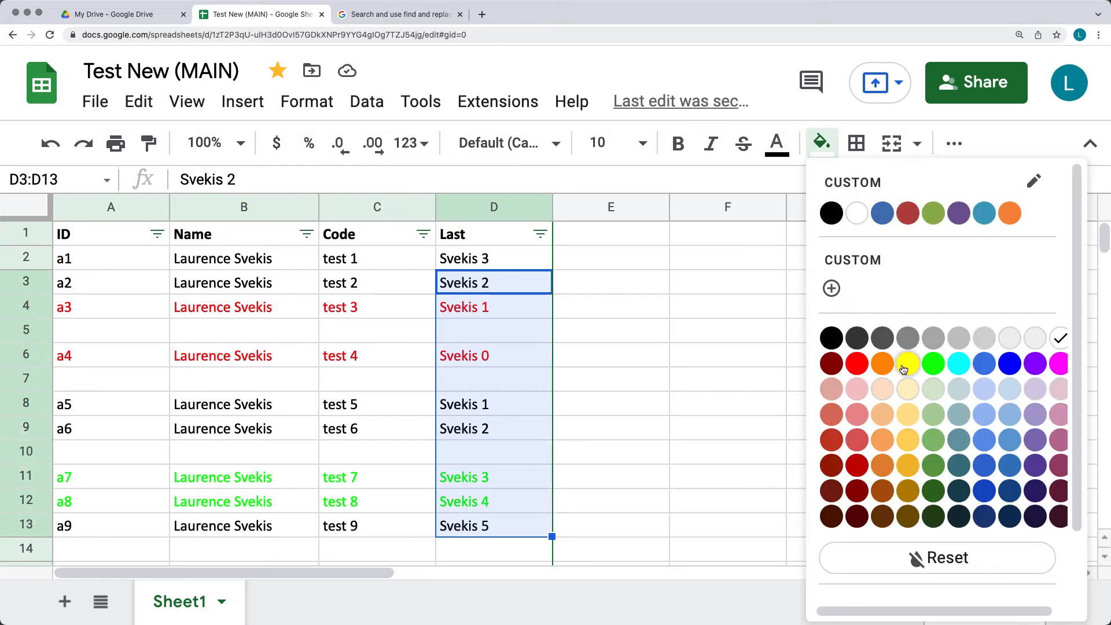
left_click(904, 364)
left_click(608, 363)
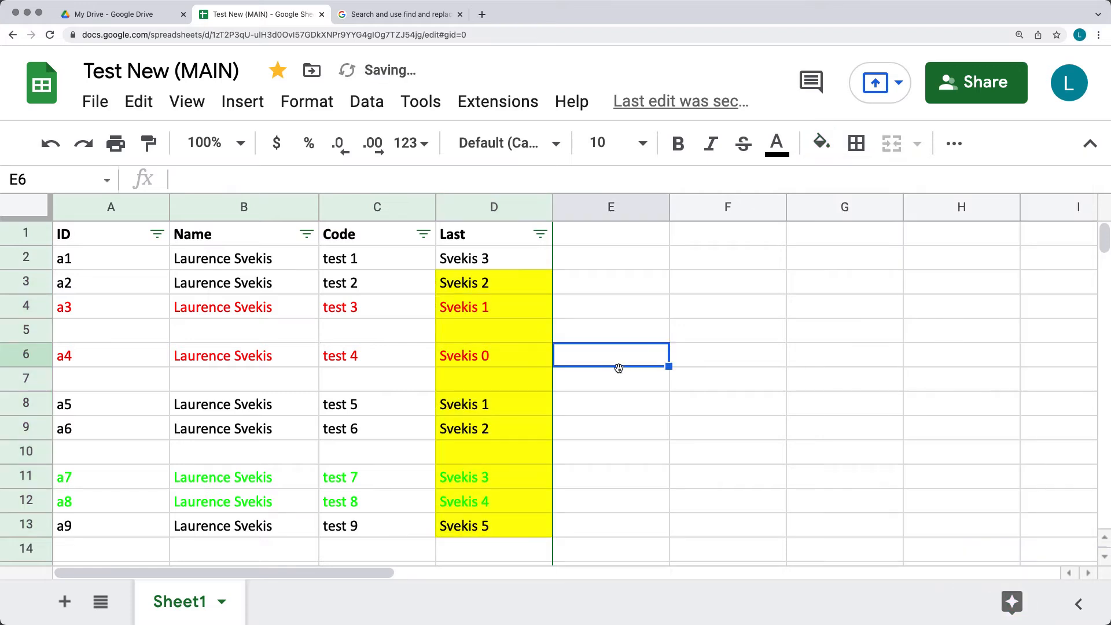
Filter the Last column by yellow fill color.
left_click(541, 234)
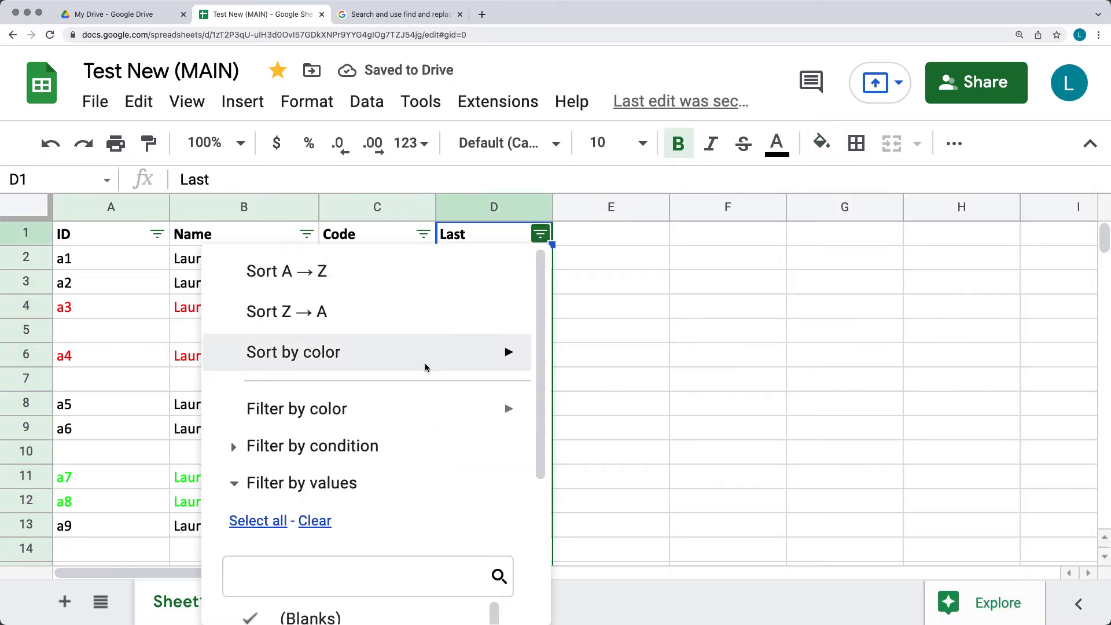
mouse_move(370, 414)
mouse_move(642, 469)
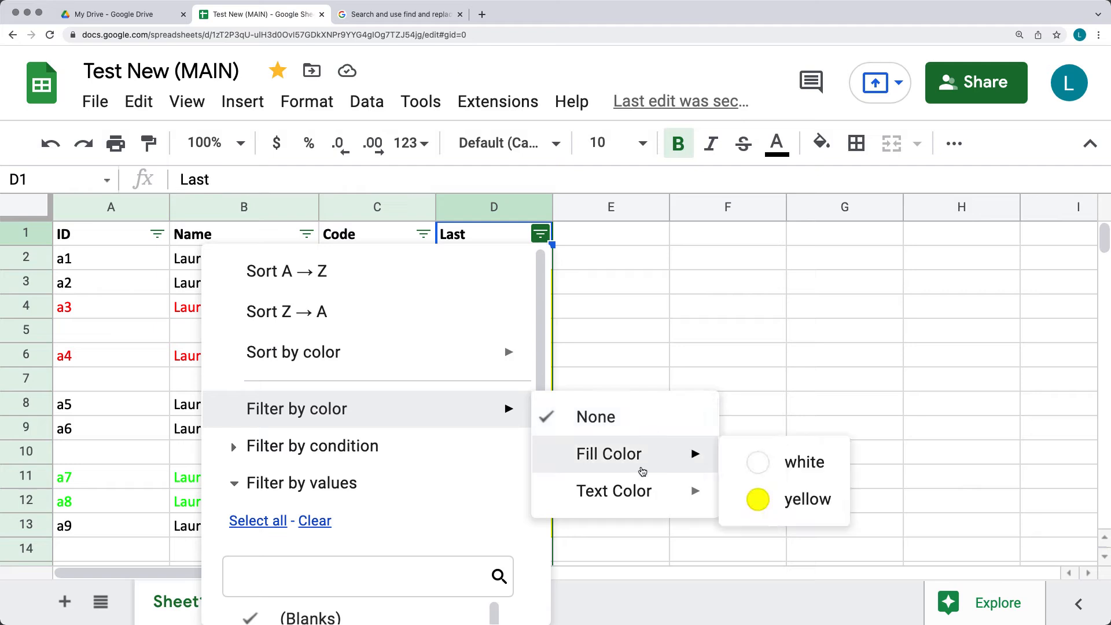
left_click(773, 502)
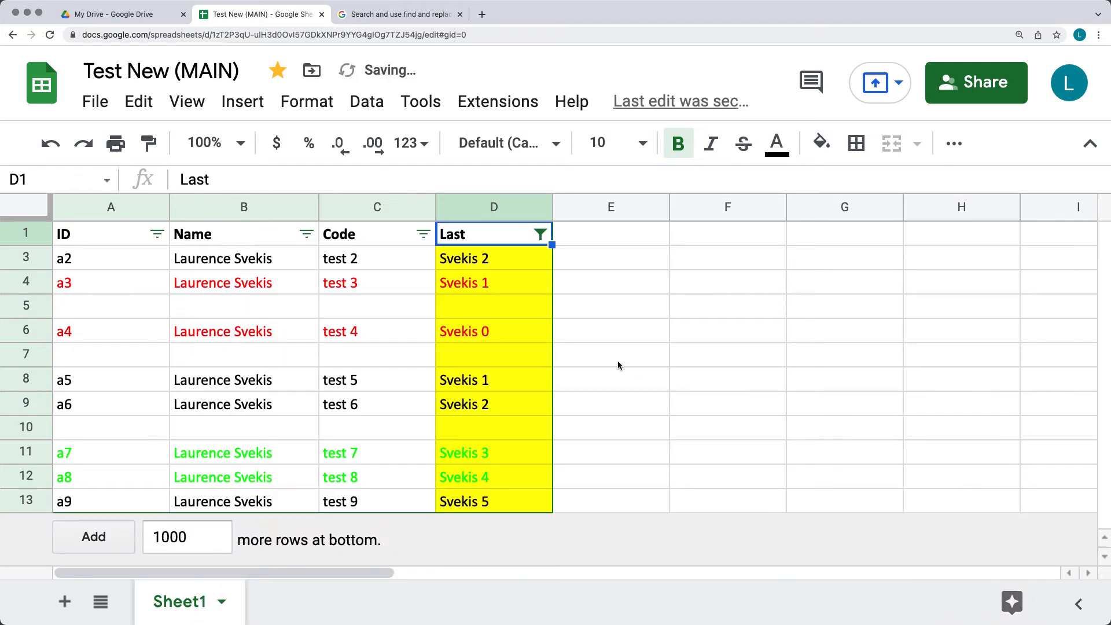
Sort the rows by red text color in the Last column, followed by an A to Z sort on that column.
left_click(539, 236)
mouse_move(369, 407)
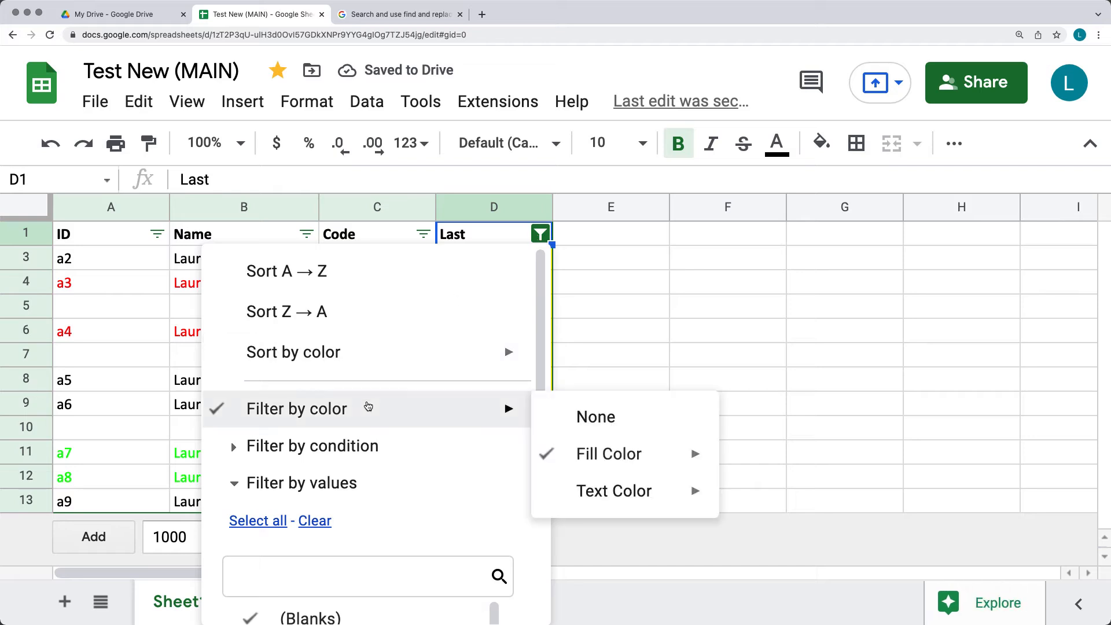
mouse_move(361, 361)
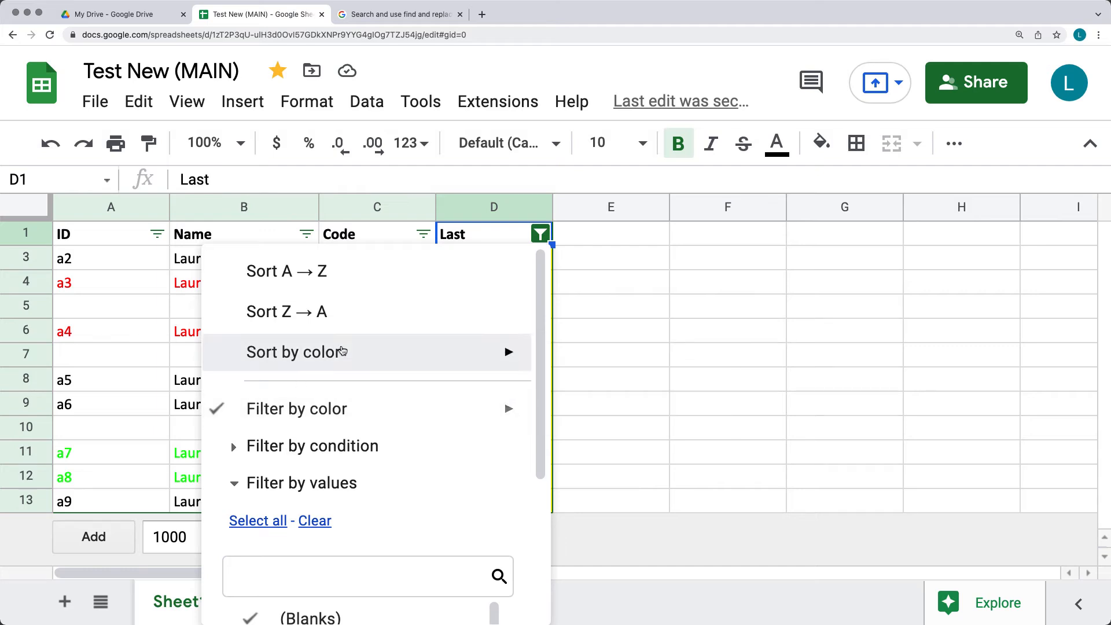
mouse_move(650, 401)
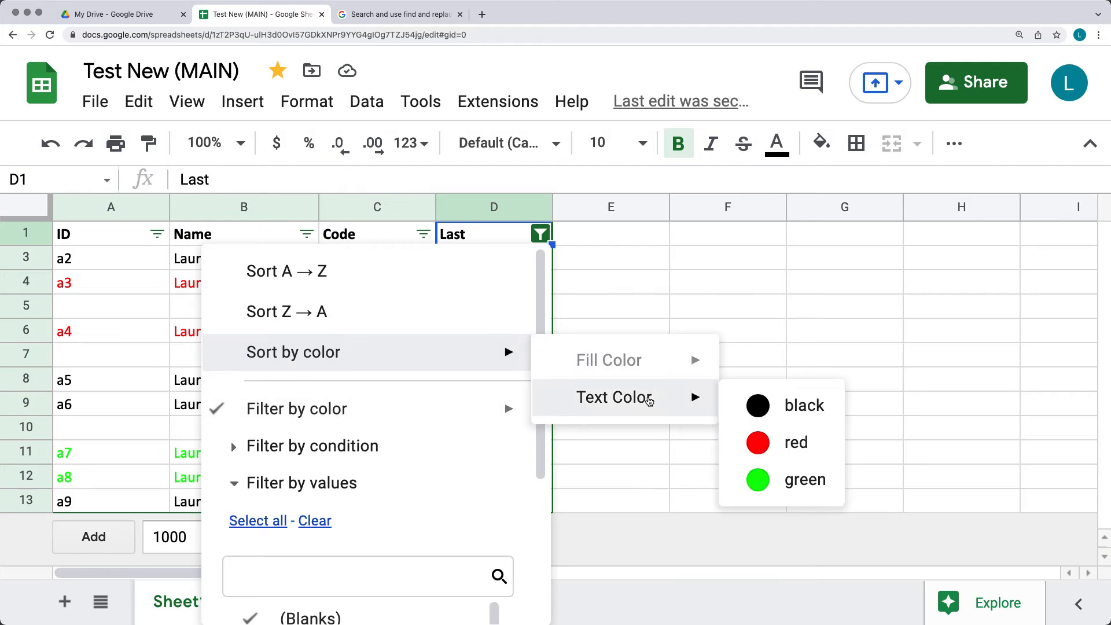
left_click(788, 442)
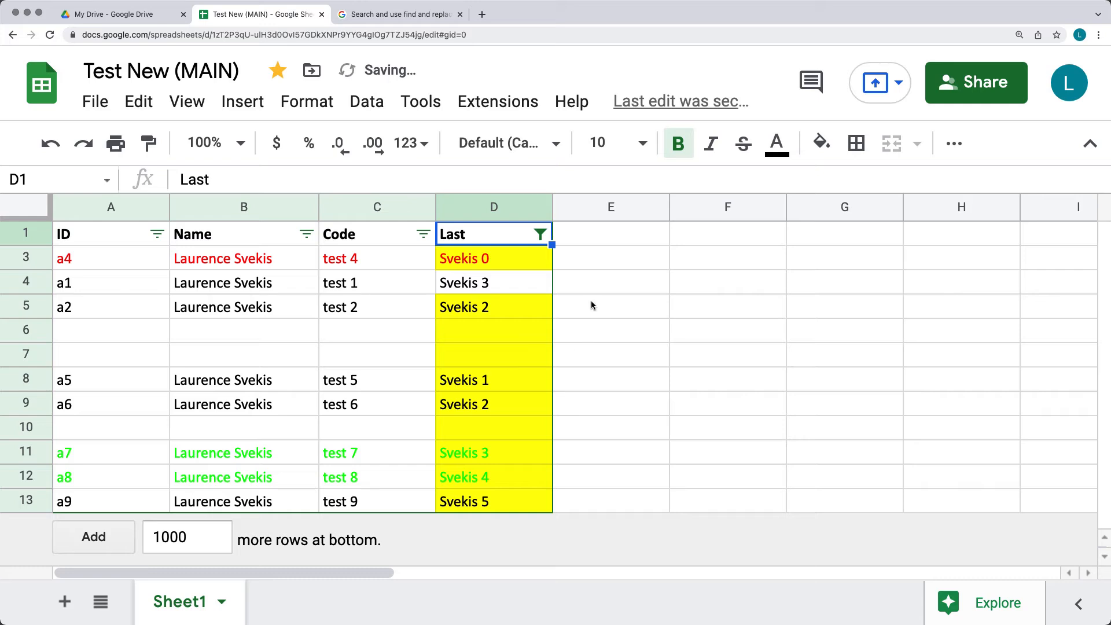
left_click(540, 234)
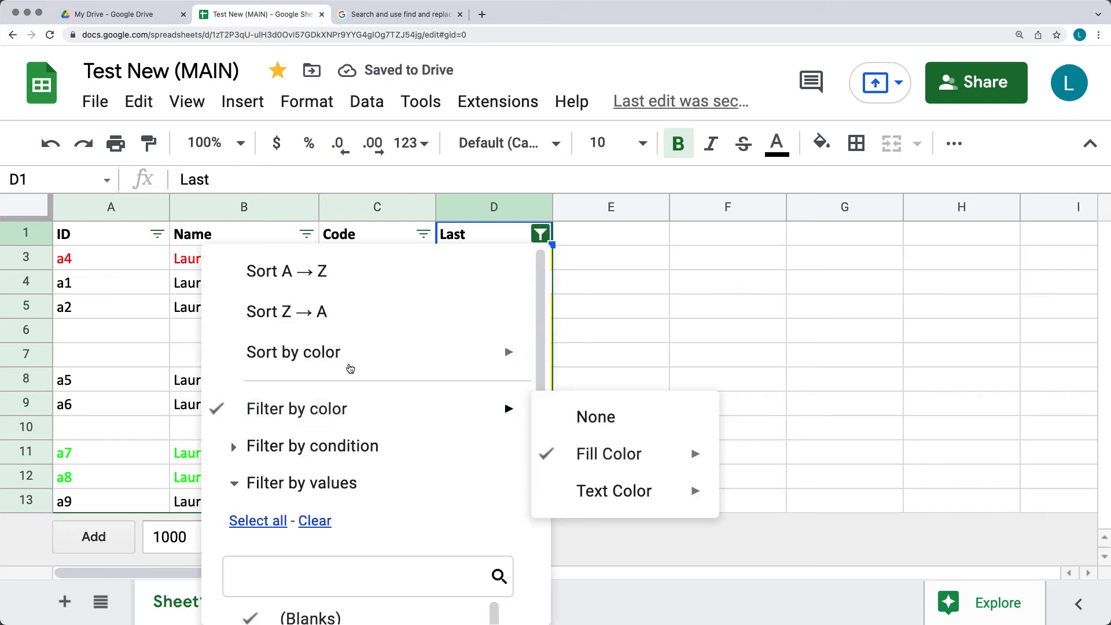
left_click(519, 271)
Filter the Last column with a Text contains condition on the surname to hide the blank rows.
left_click(541, 235)
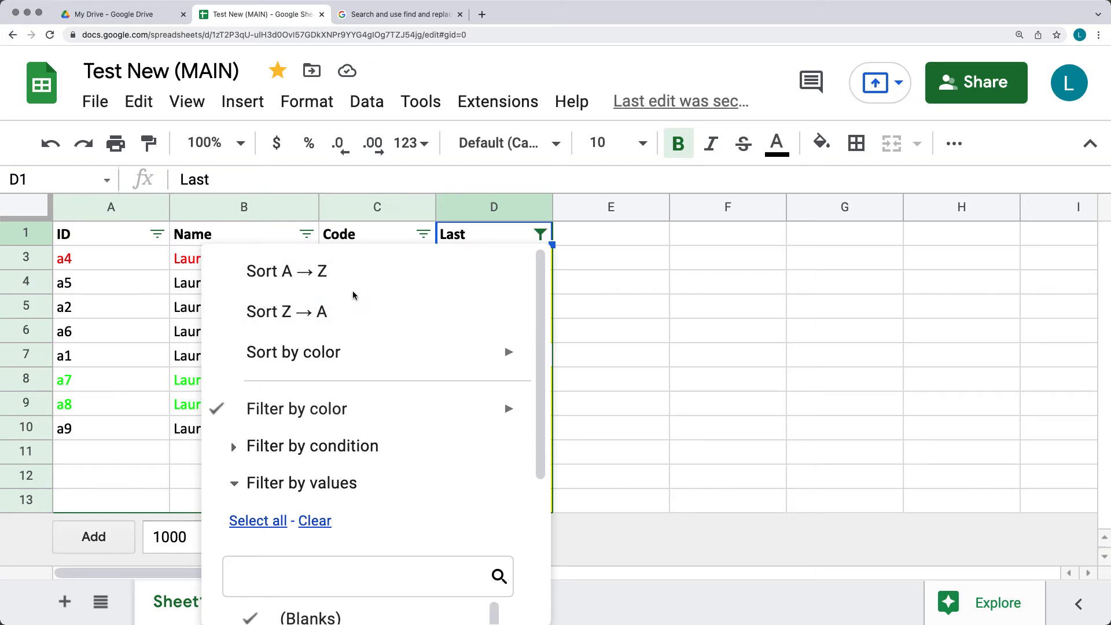
scroll(334, 307, "down", 3)
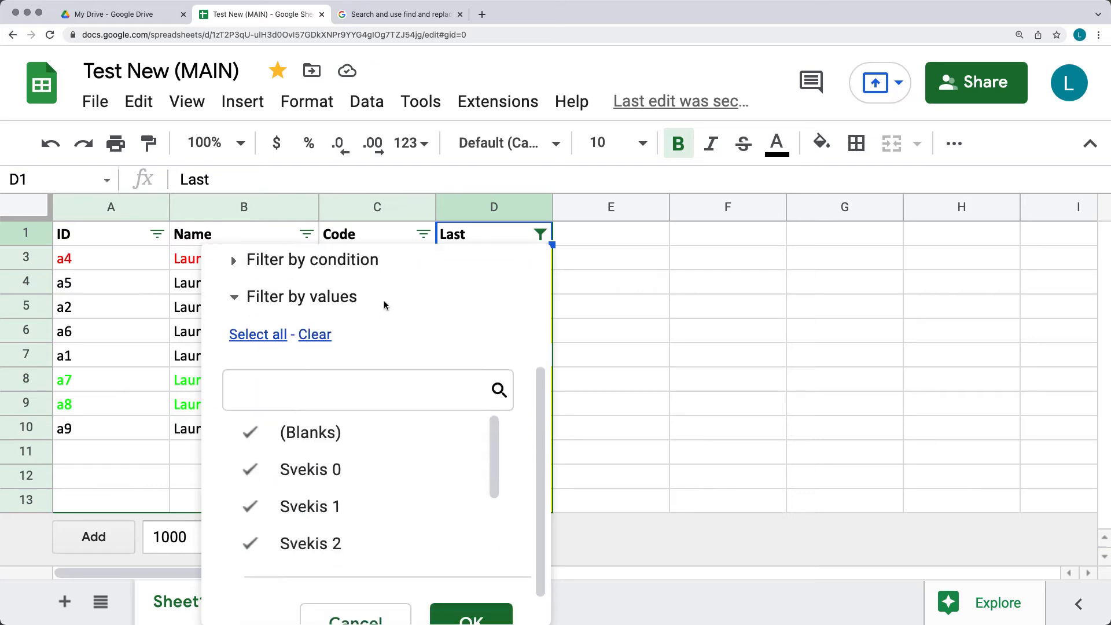
scroll(260, 328, "up", 2)
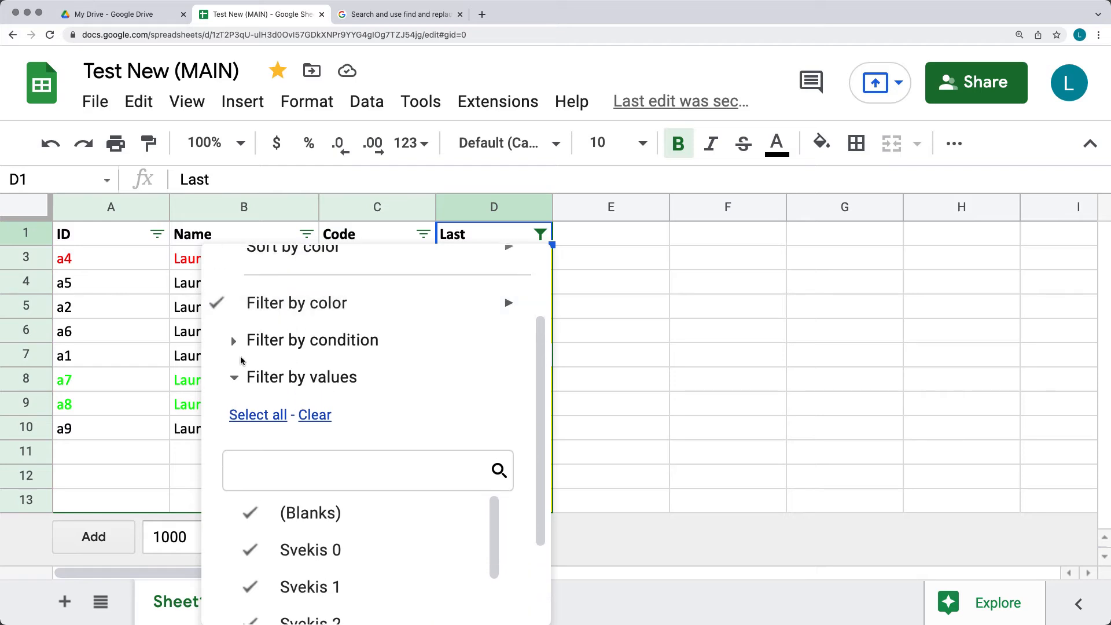
left_click(233, 343)
left_click(326, 397)
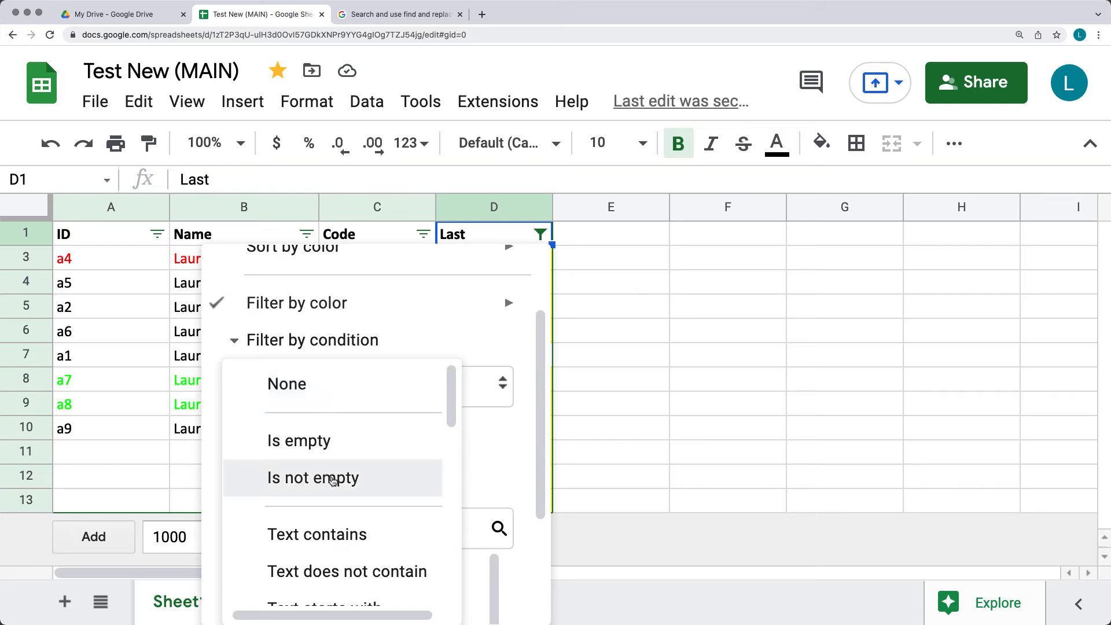
left_click(322, 532)
left_click(366, 437)
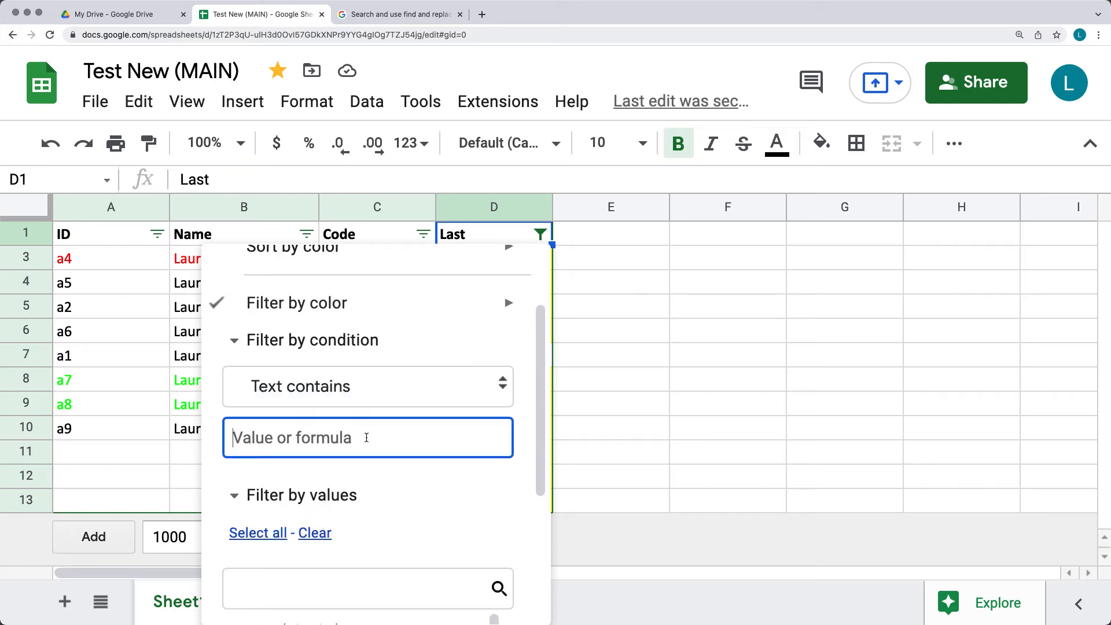
type("Svekis")
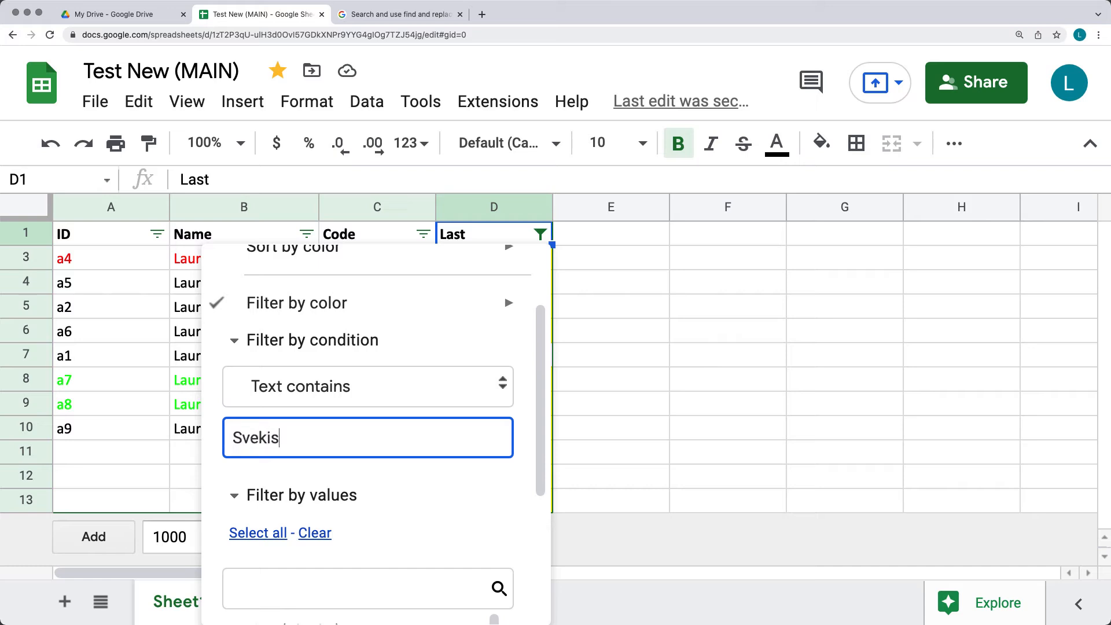
left_click(513, 353)
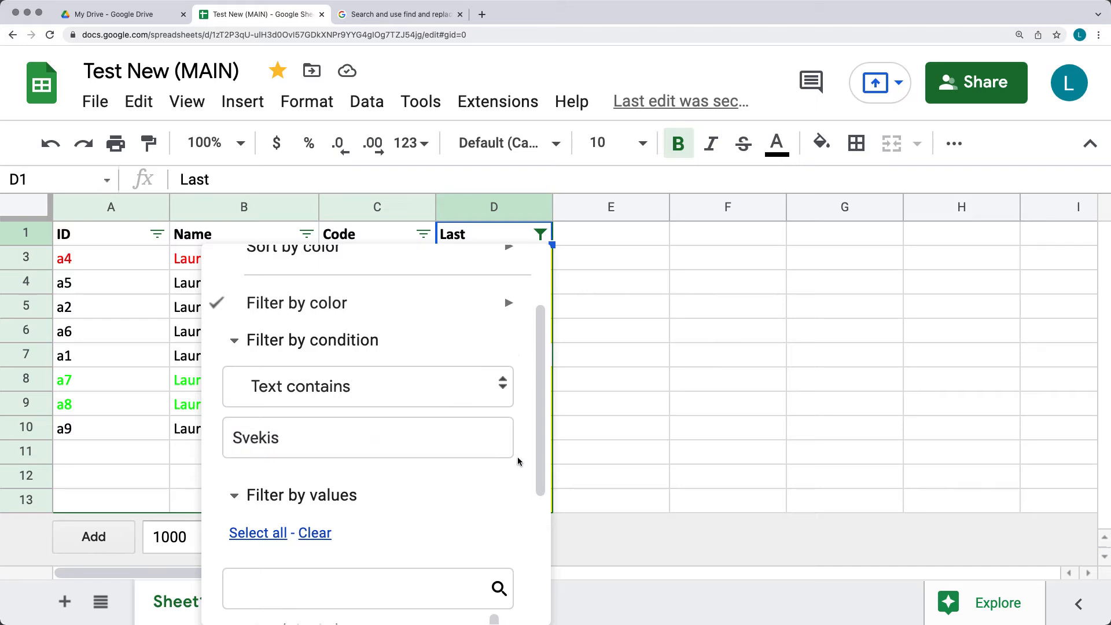
scroll(532, 399, "down", 5)
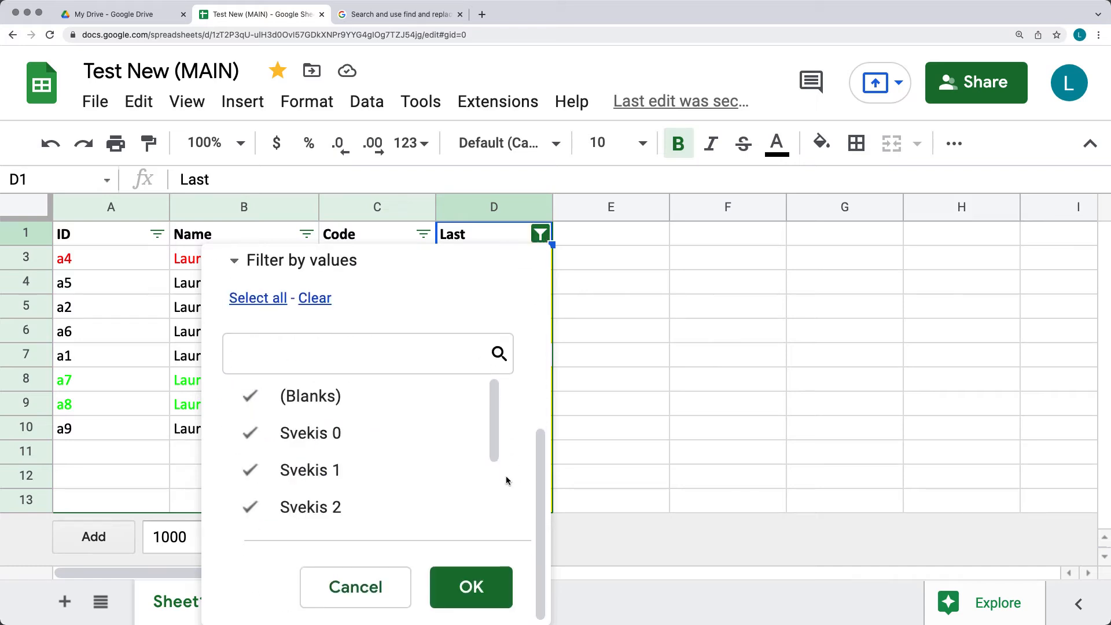
left_click(471, 586)
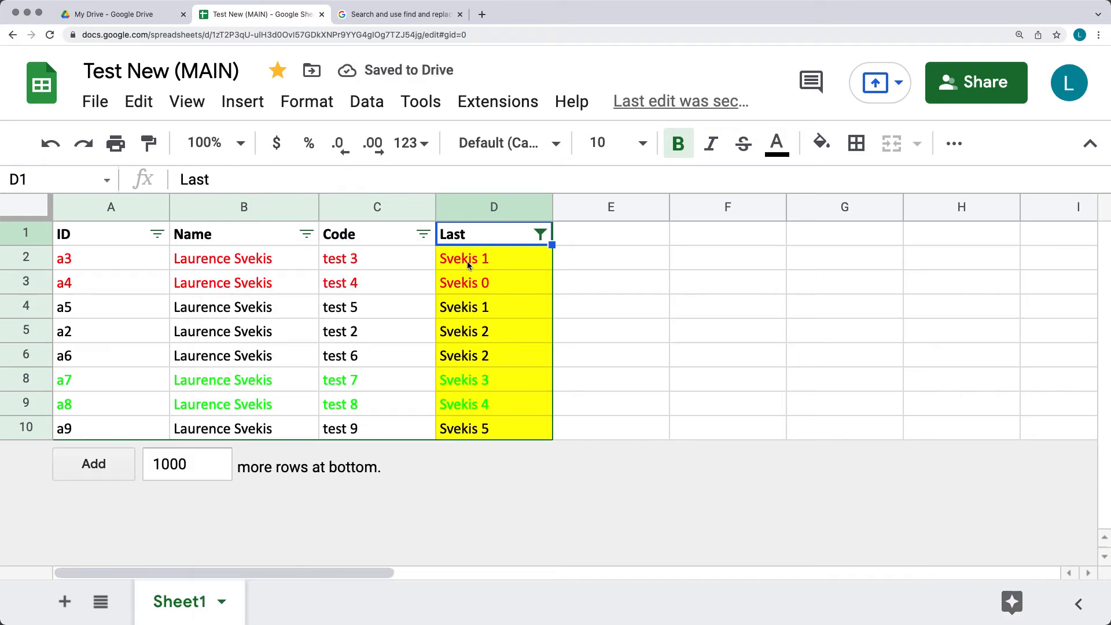
Clear every value in the Last column's value filter and apply it.
left_click(539, 234)
scroll(386, 437, "down", 2)
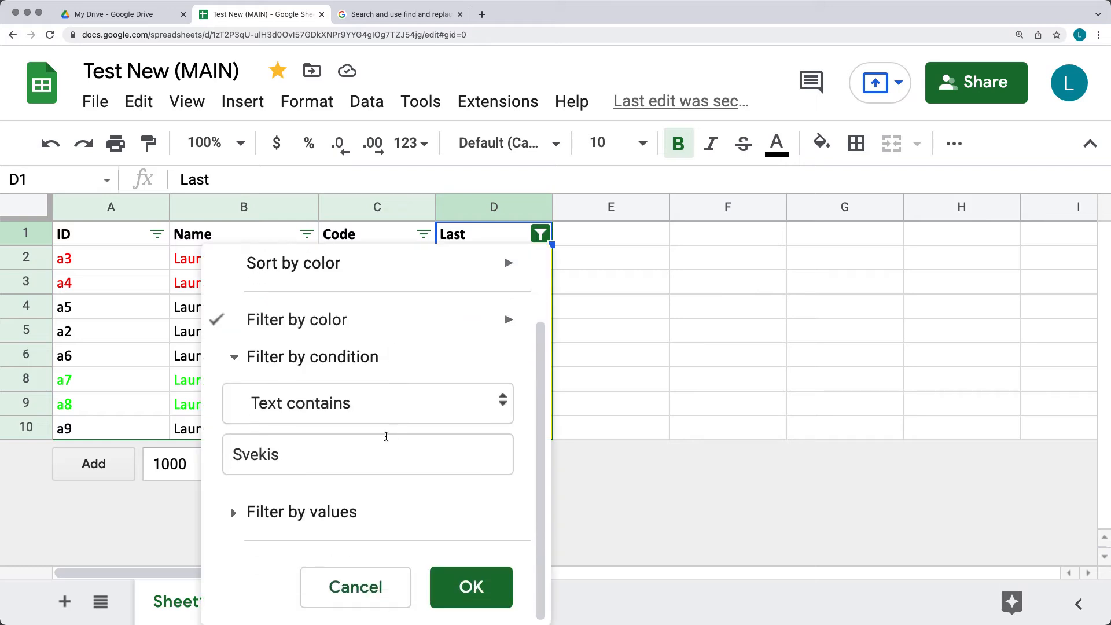
left_click(233, 513)
scroll(366, 463, "down", 2)
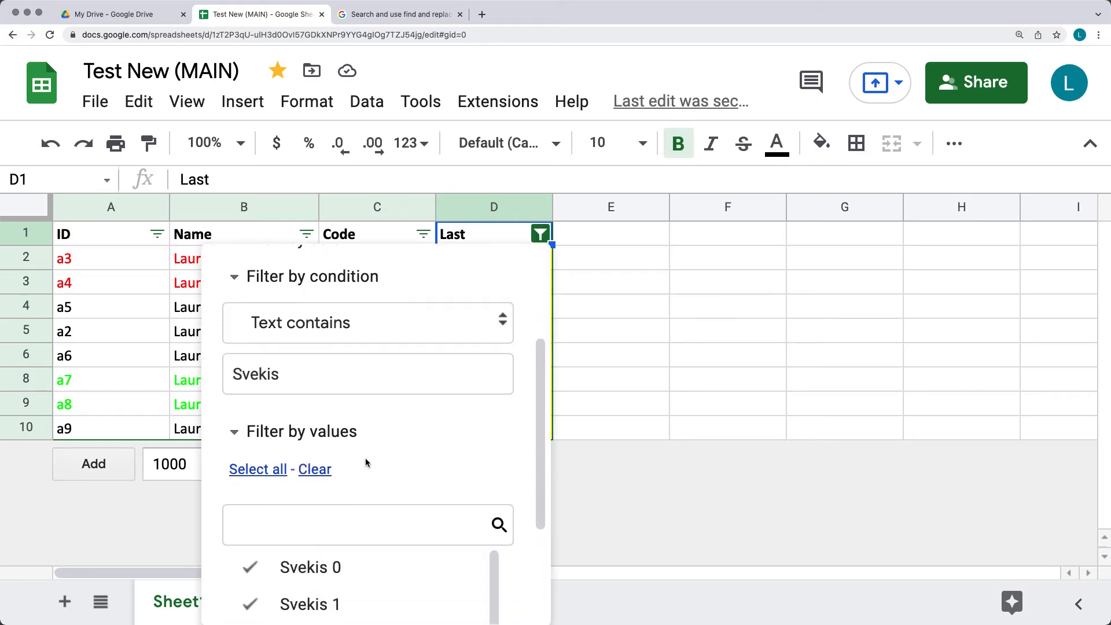
scroll(366, 463, "down", 3)
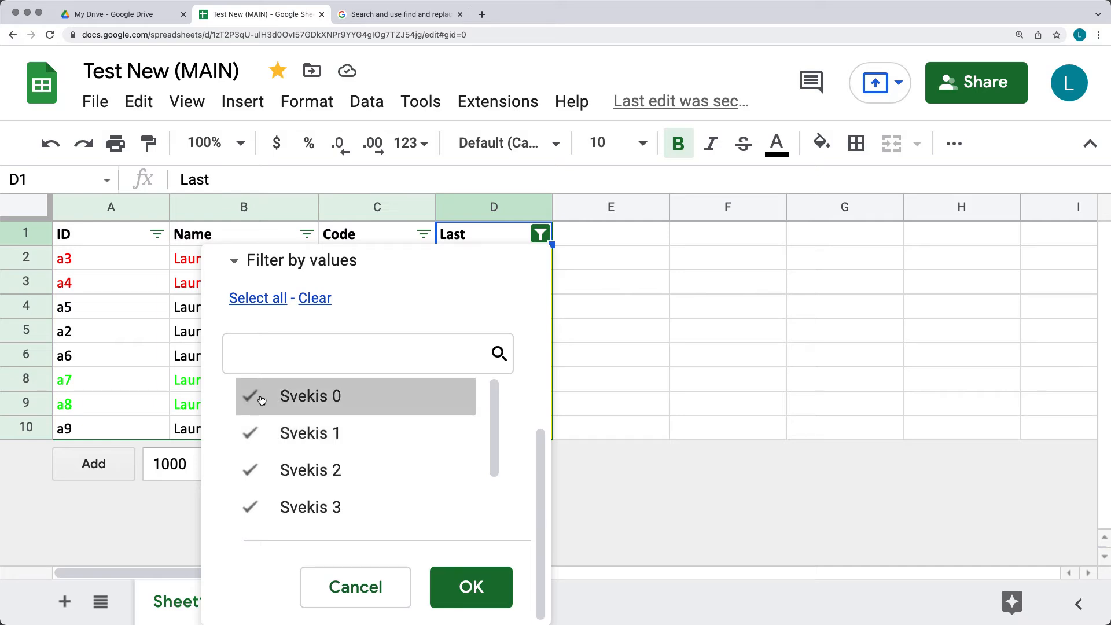
left_click(313, 298)
left_click(455, 583)
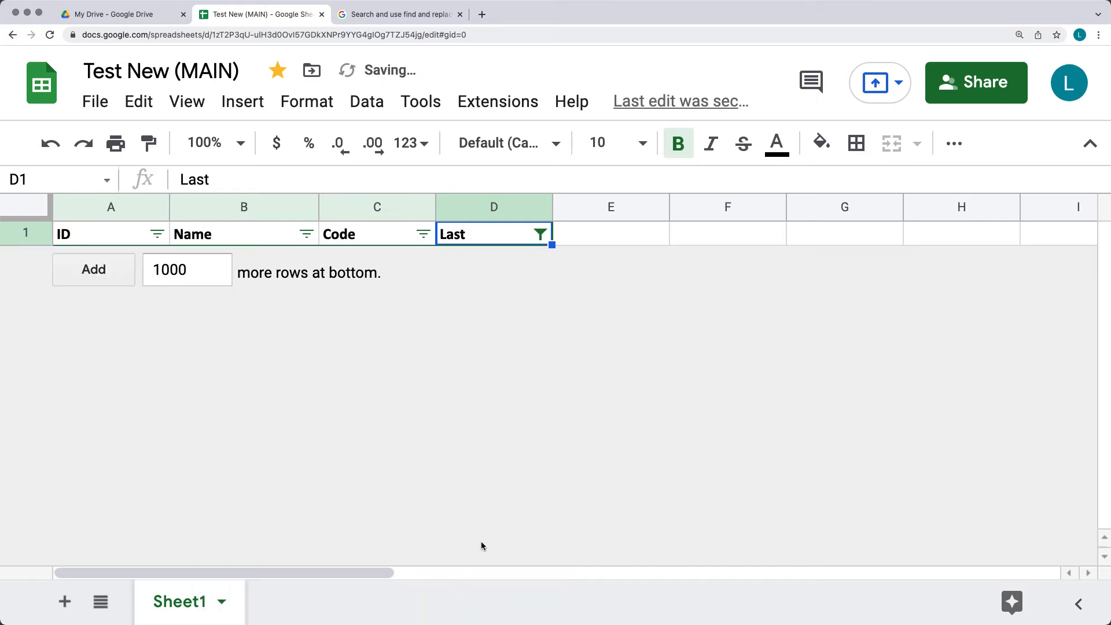
Reselect all values in the Last column's value filter.
left_click(541, 234)
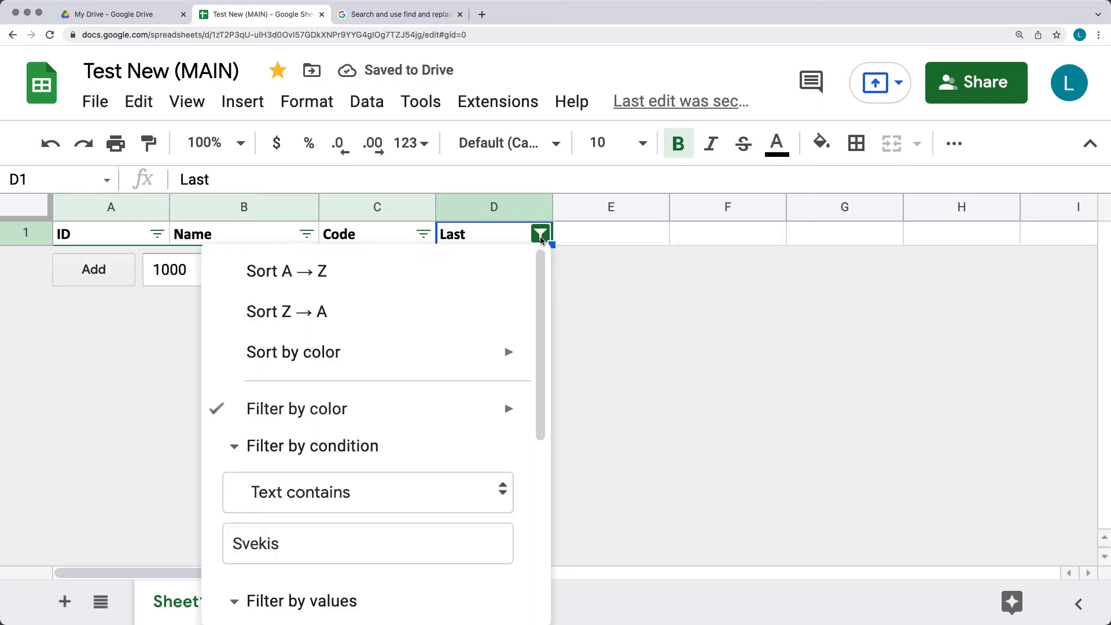
scroll(255, 461, "down", 3)
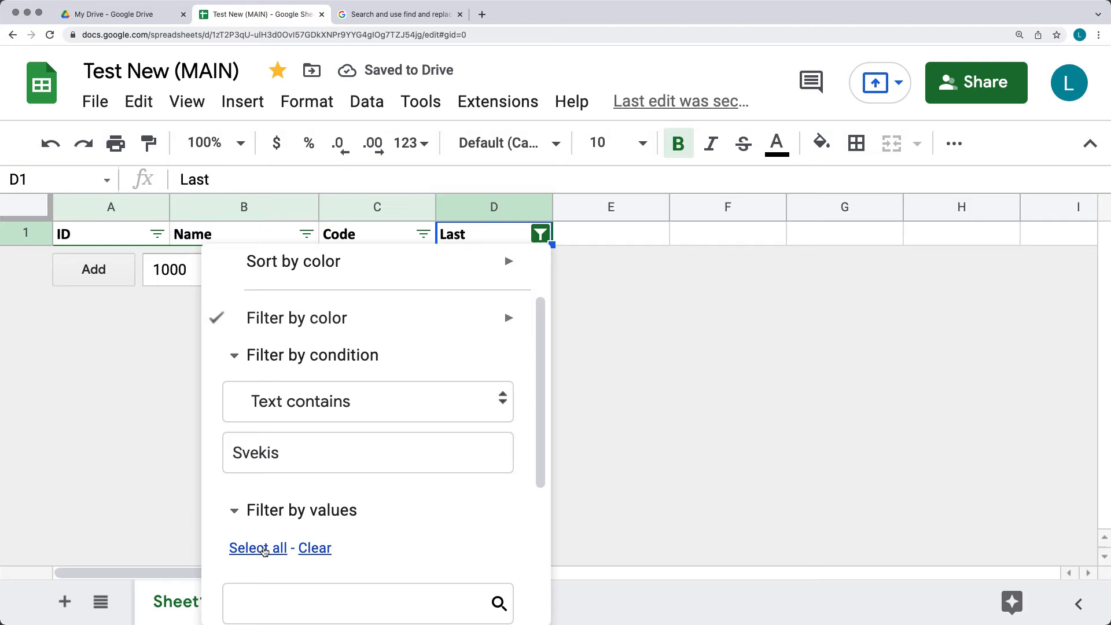
left_click(246, 519)
left_click(247, 520)
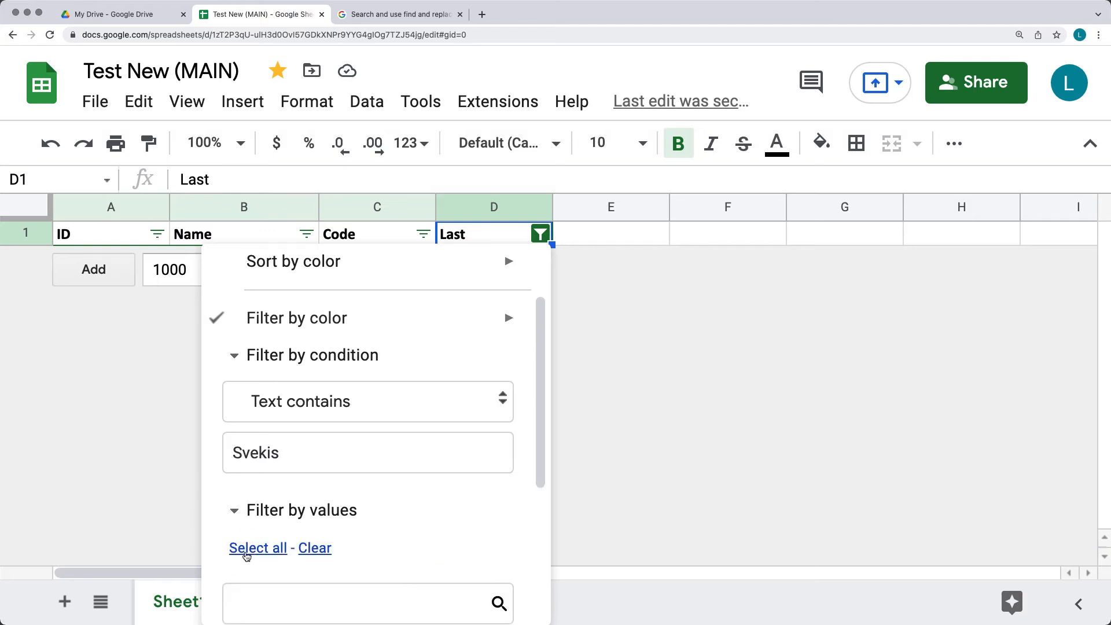
scroll(379, 473, "down", 4)
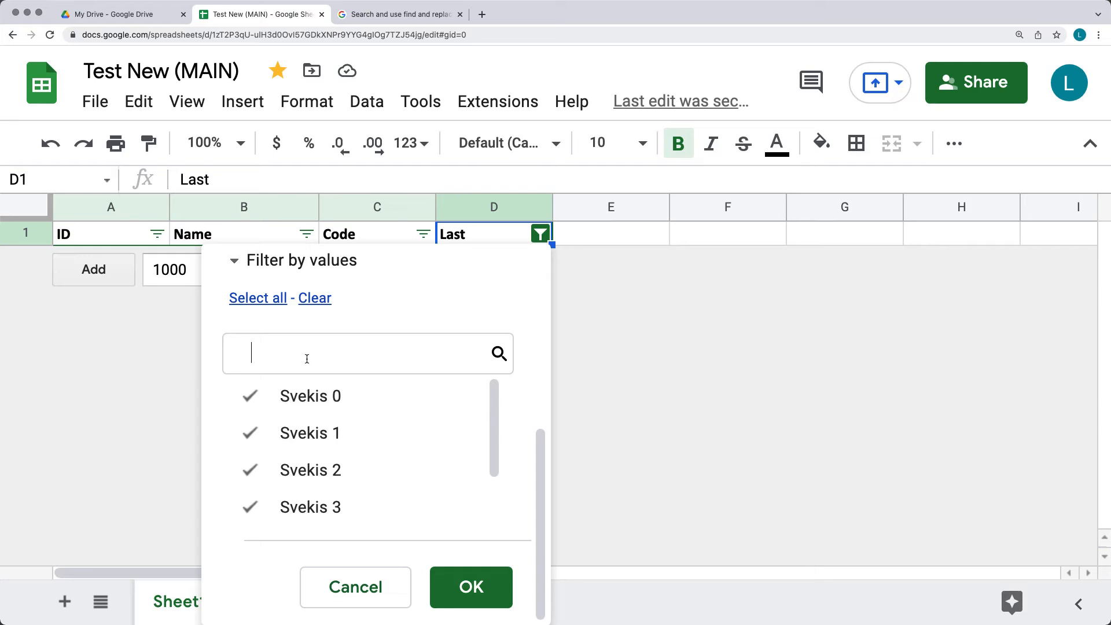
Search the Last column's filter values for 2, replace the search with the surname followed by 2, and apply the filter.
type("2")
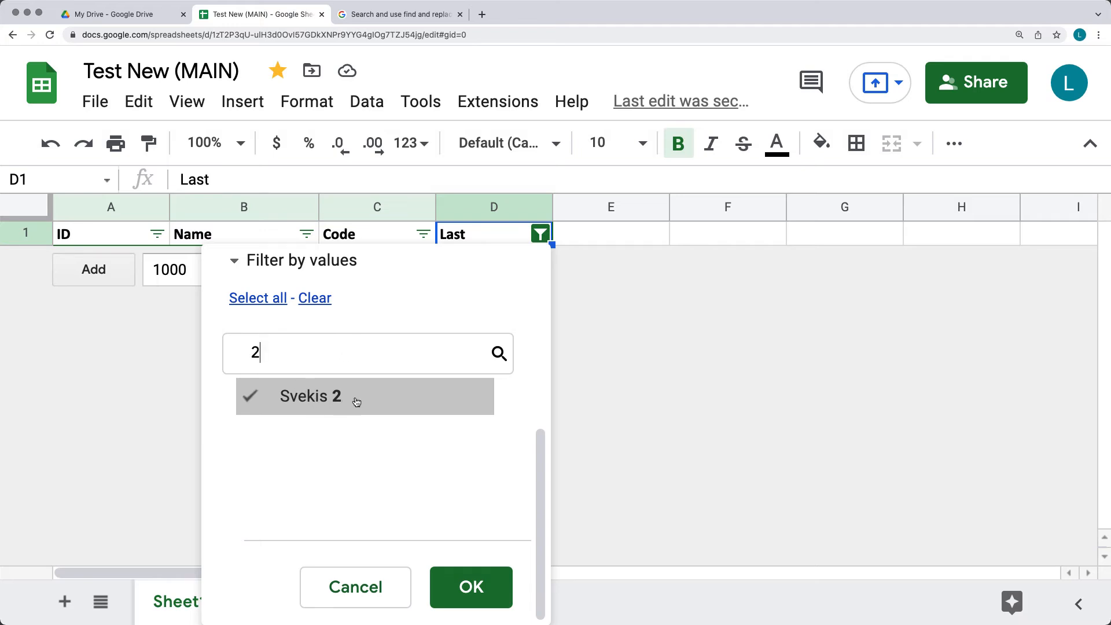
left_click_drag(278, 357, 242, 352)
type("Svekis")
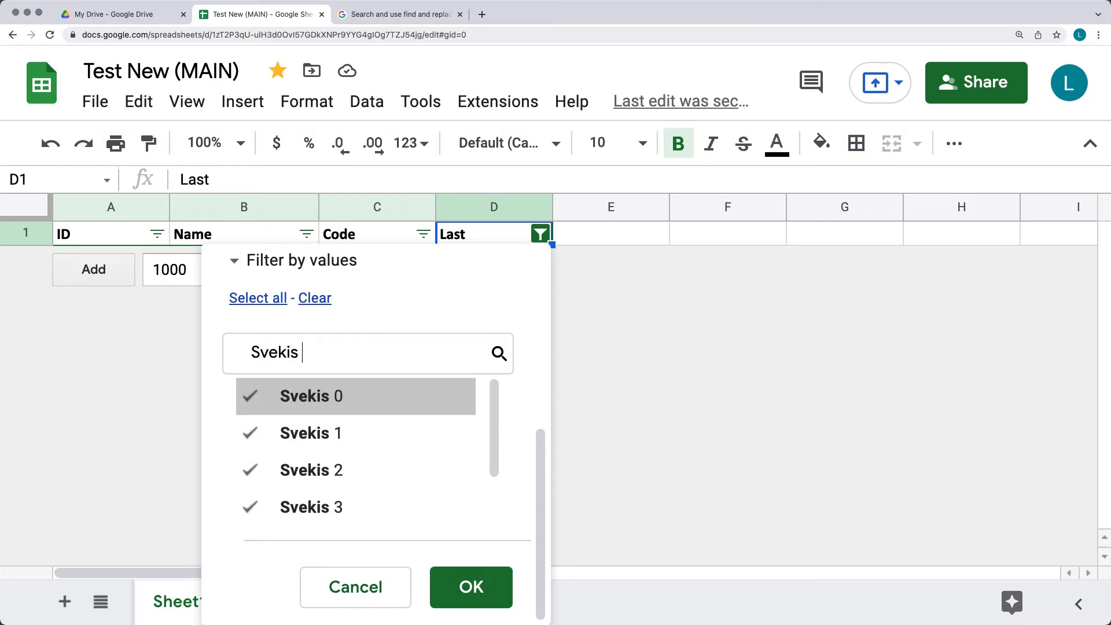
type(" 2")
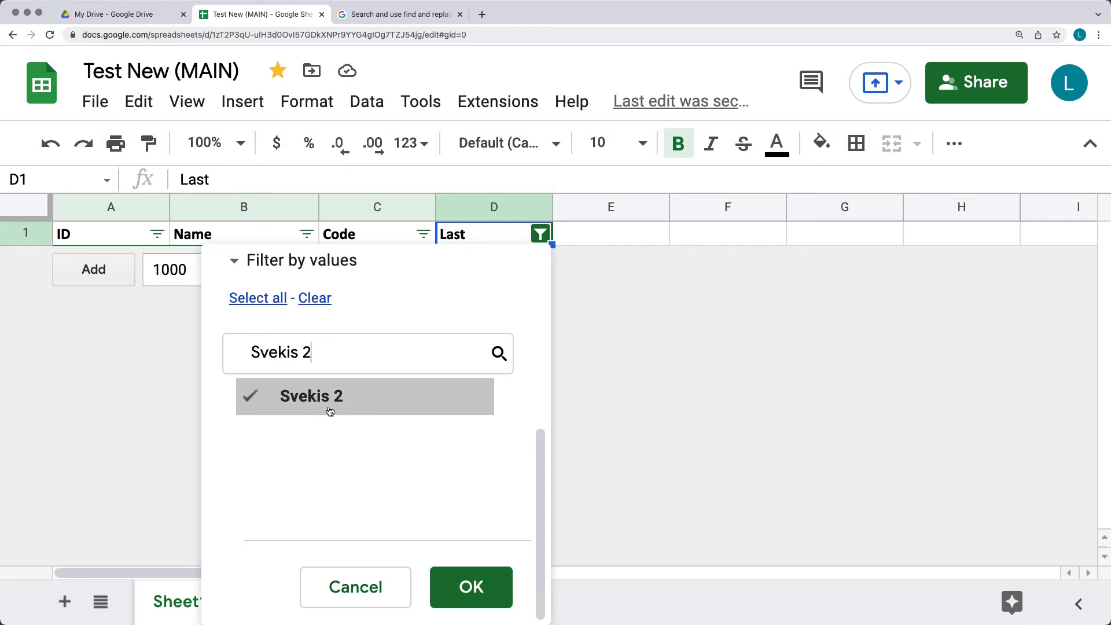
left_click(471, 587)
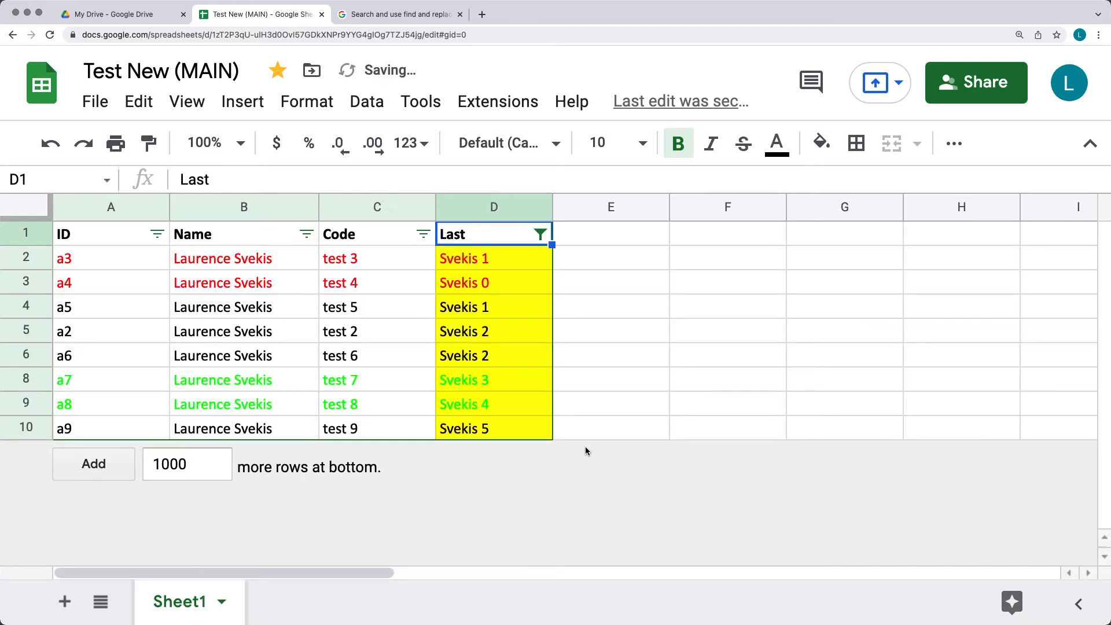
Filter the Last column by values to only the surname entry ending in 2, clearing all other values.
left_click(540, 235)
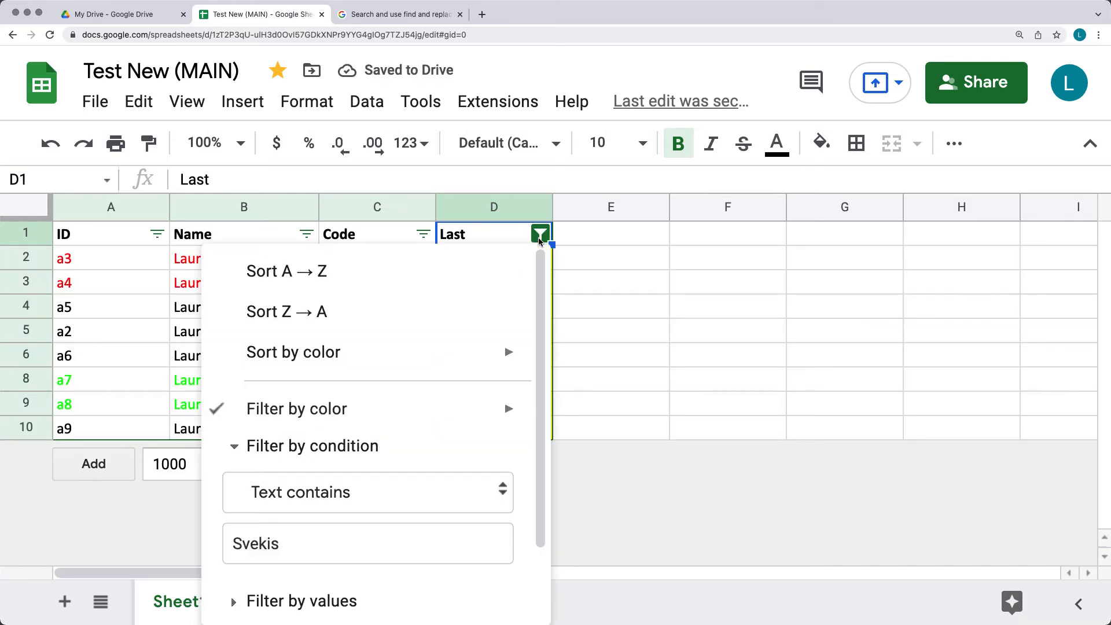
scroll(322, 455, "down", 1)
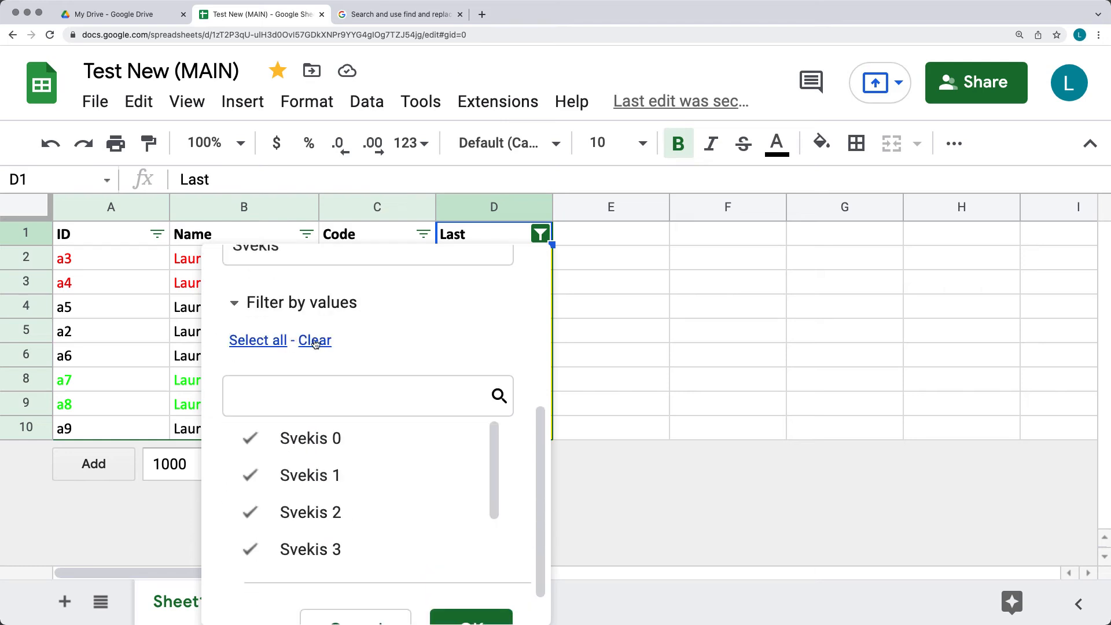
left_click(308, 343)
left_click(317, 395)
type("Svekis 2")
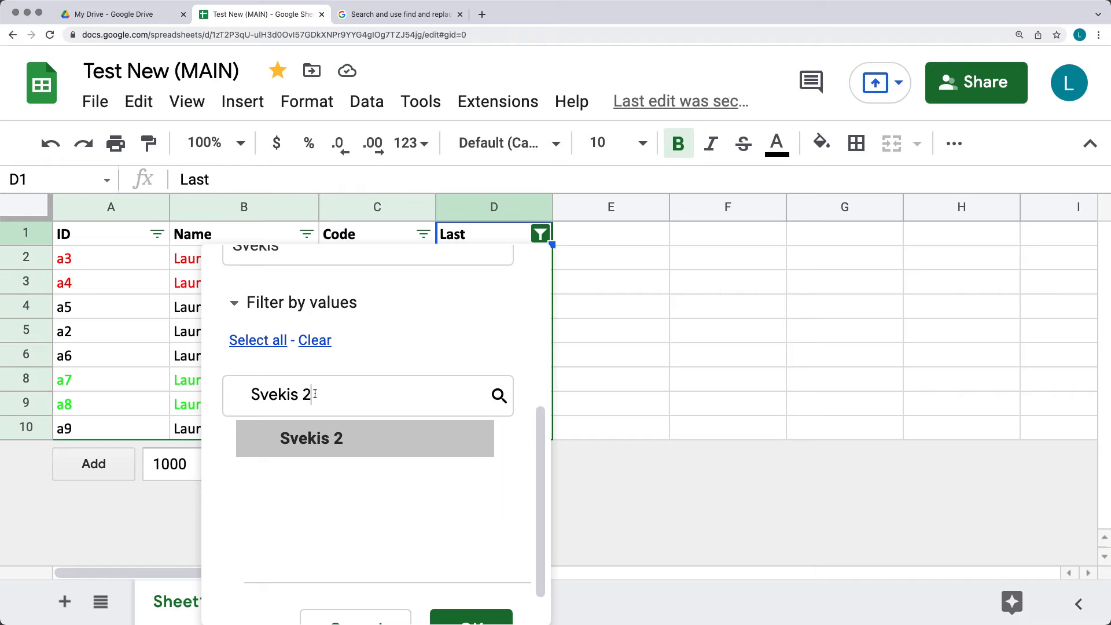
left_click(315, 454)
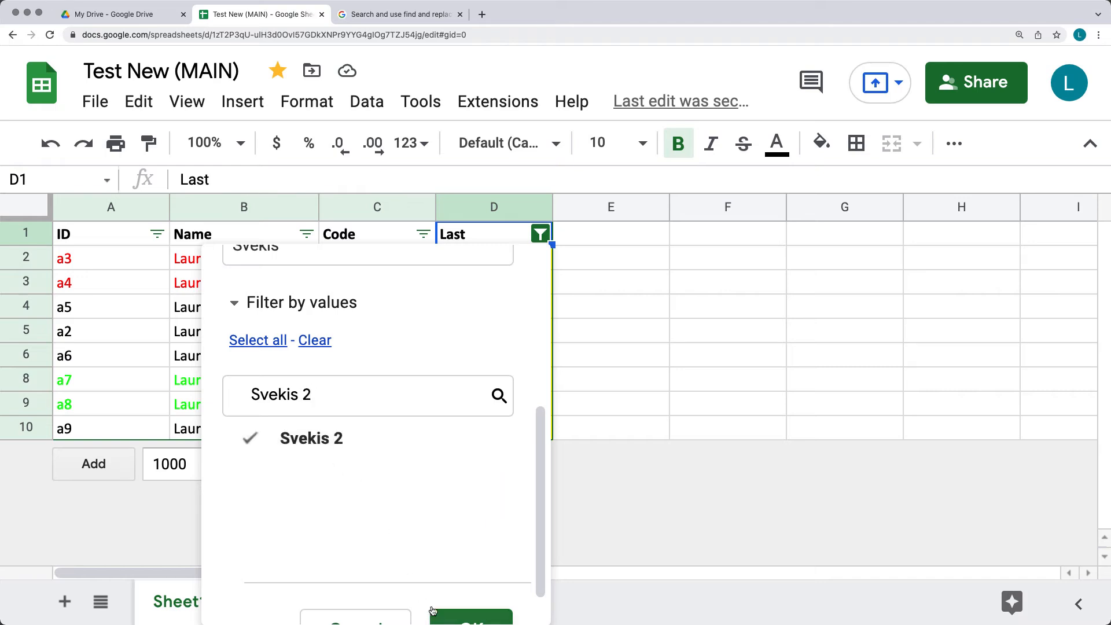
left_click(469, 620)
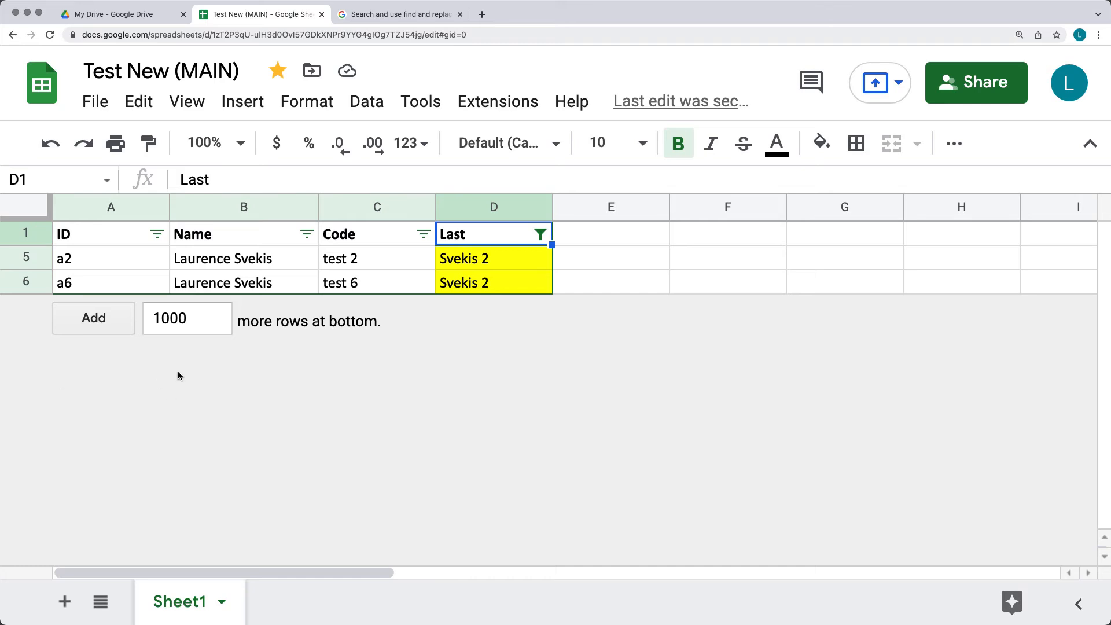
Remove the filter from the sheet to show all rows again.
left_click(609, 289)
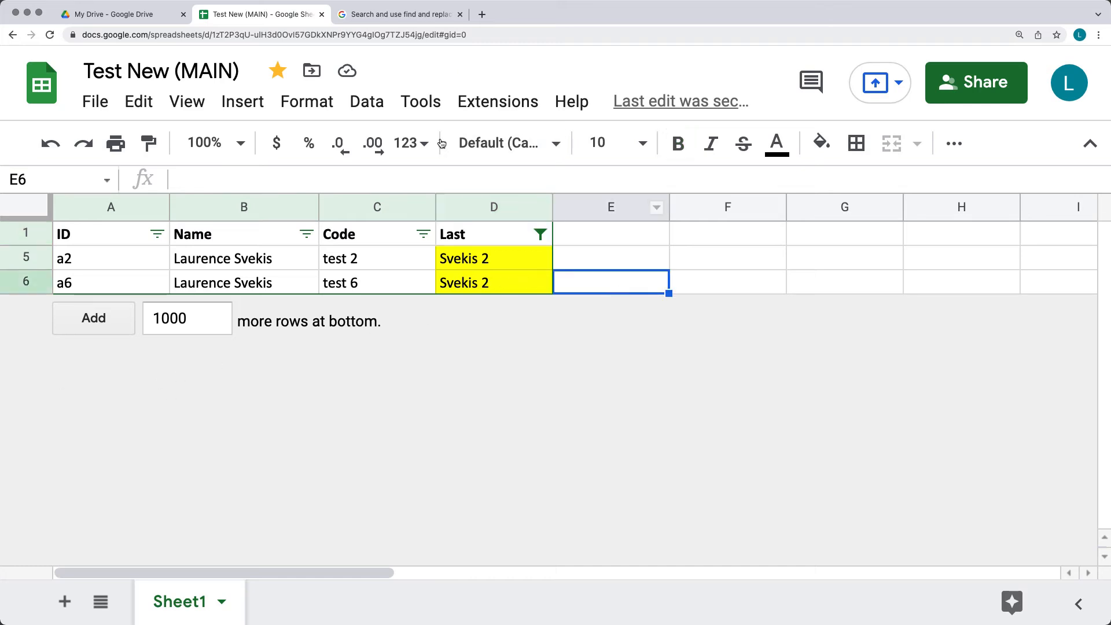
left_click(364, 106)
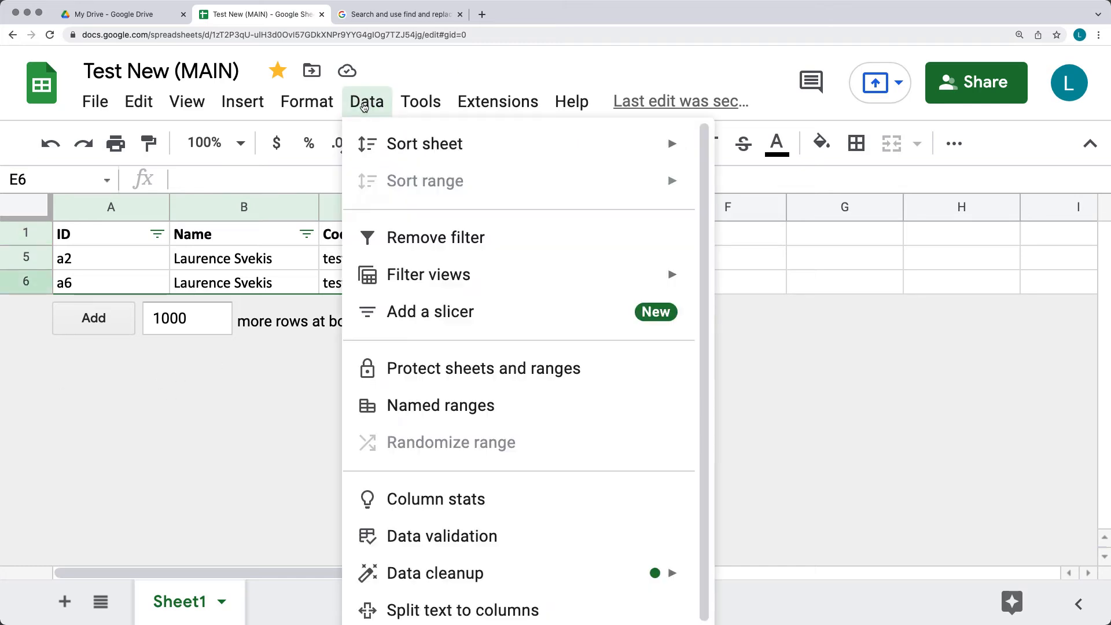
left_click(422, 242)
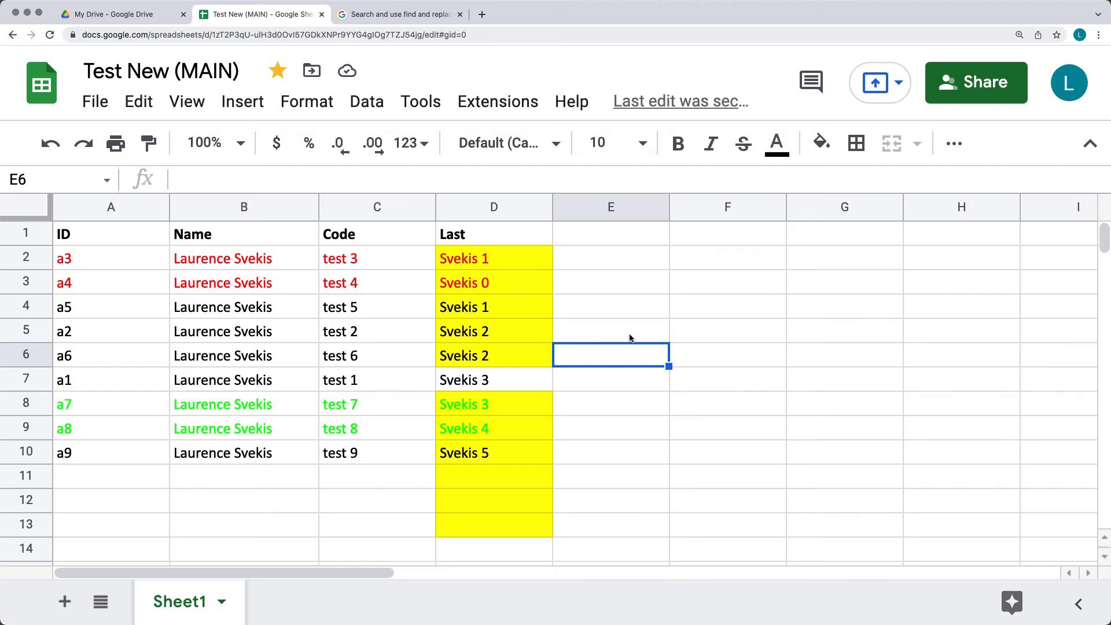
left_click(630, 335)
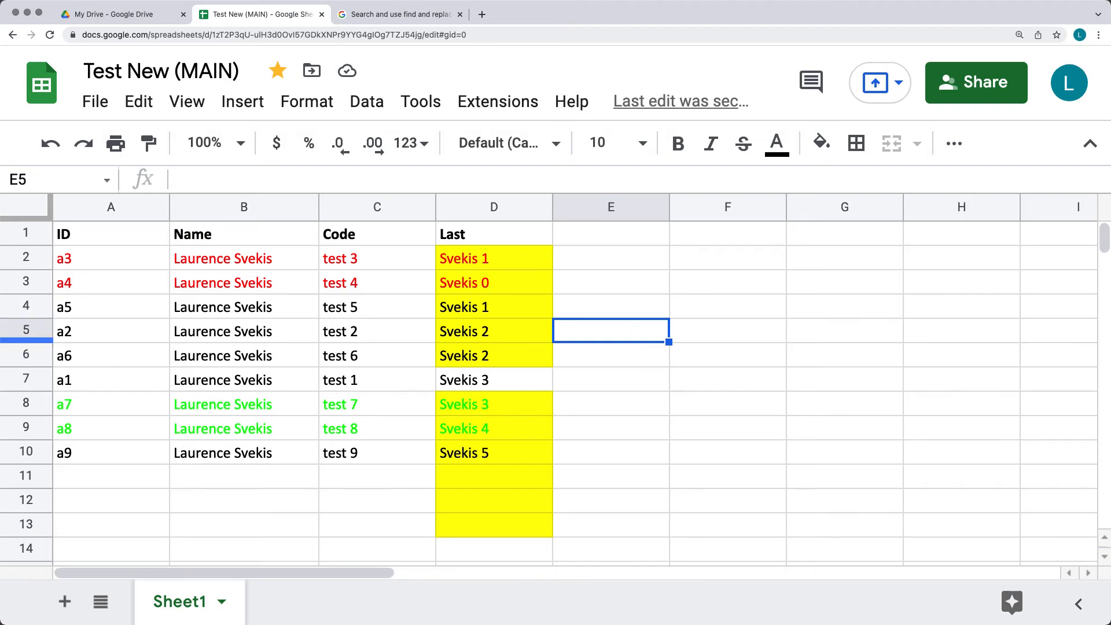
Undo the recent filter, sort and fill changes until the rows return to their original order with column filters.
key("super+z")
key("super+z")
key("super+z")
key("super+z")
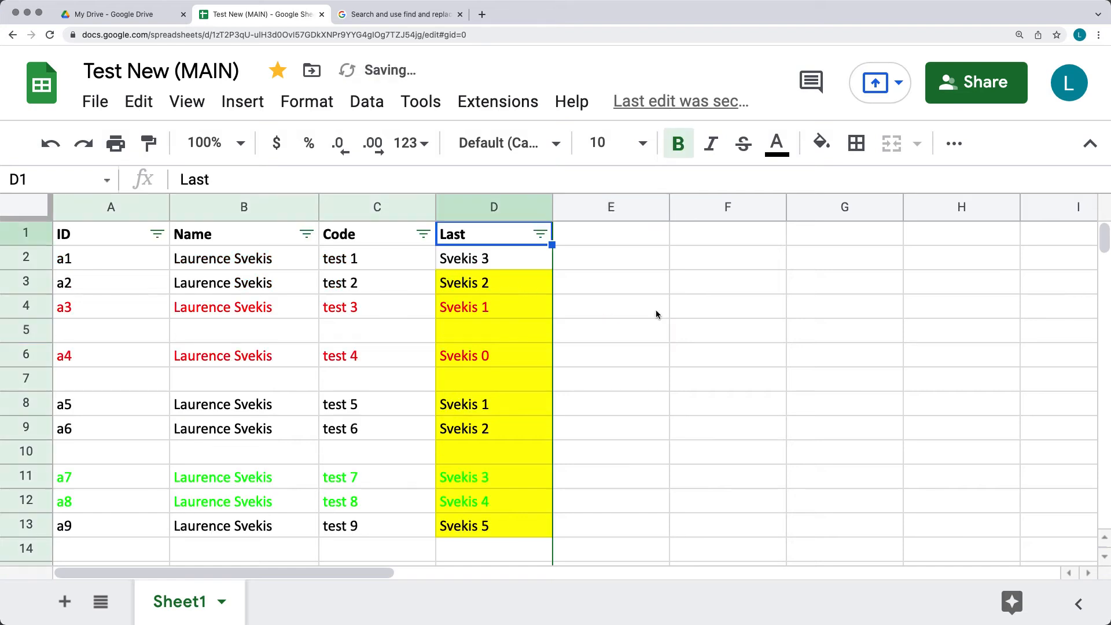
left_click(655, 310)
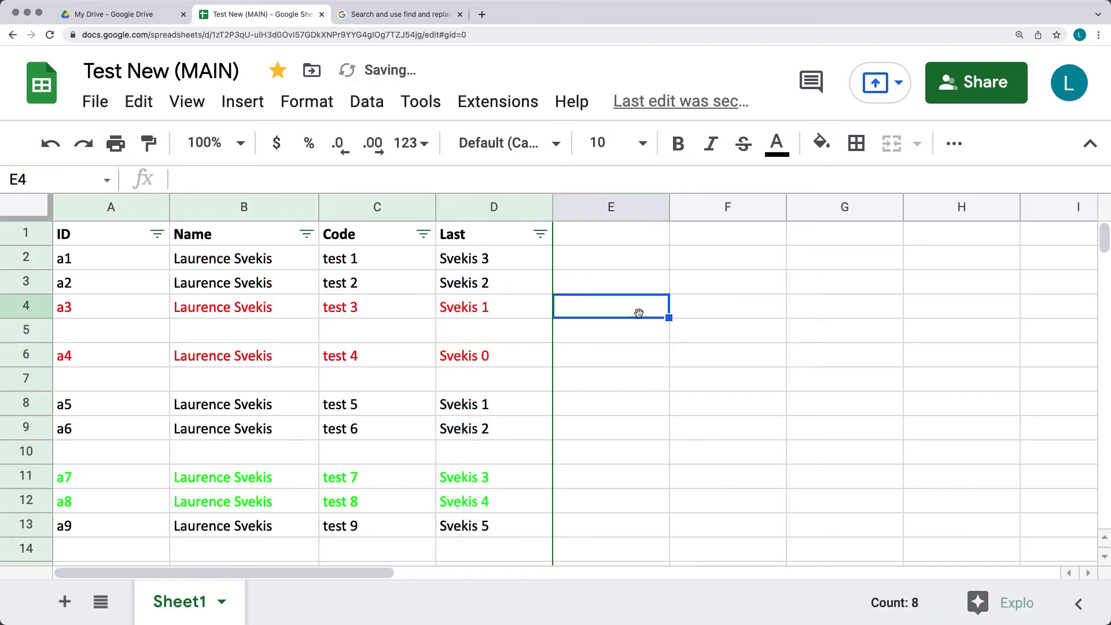
Remove the restored filter from columns A to D.
left_click(469, 335)
left_click(473, 374)
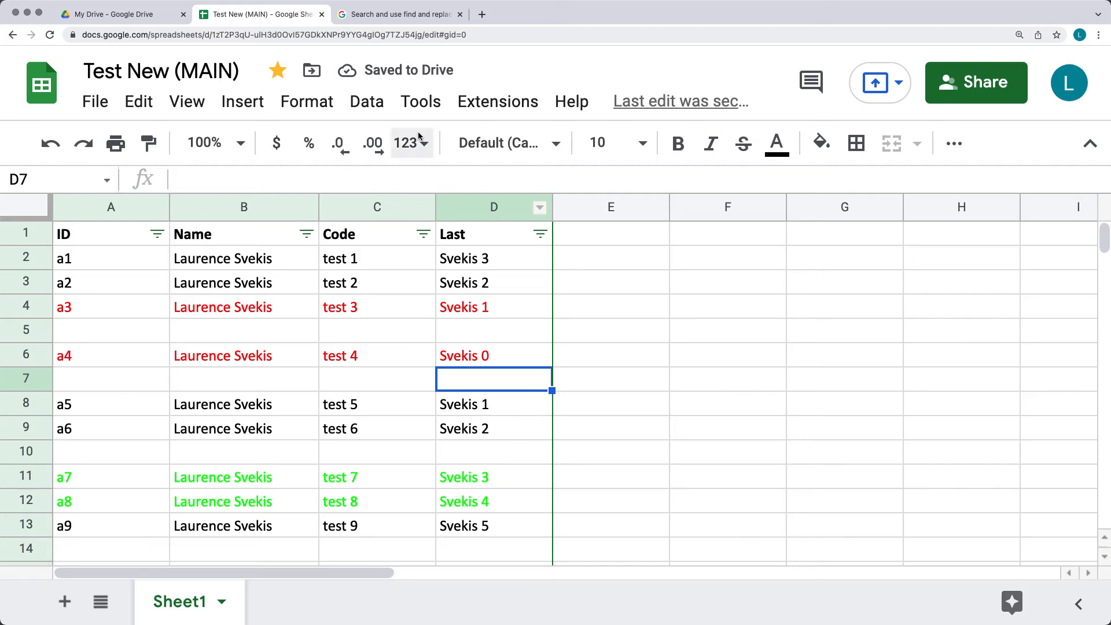
left_click(364, 108)
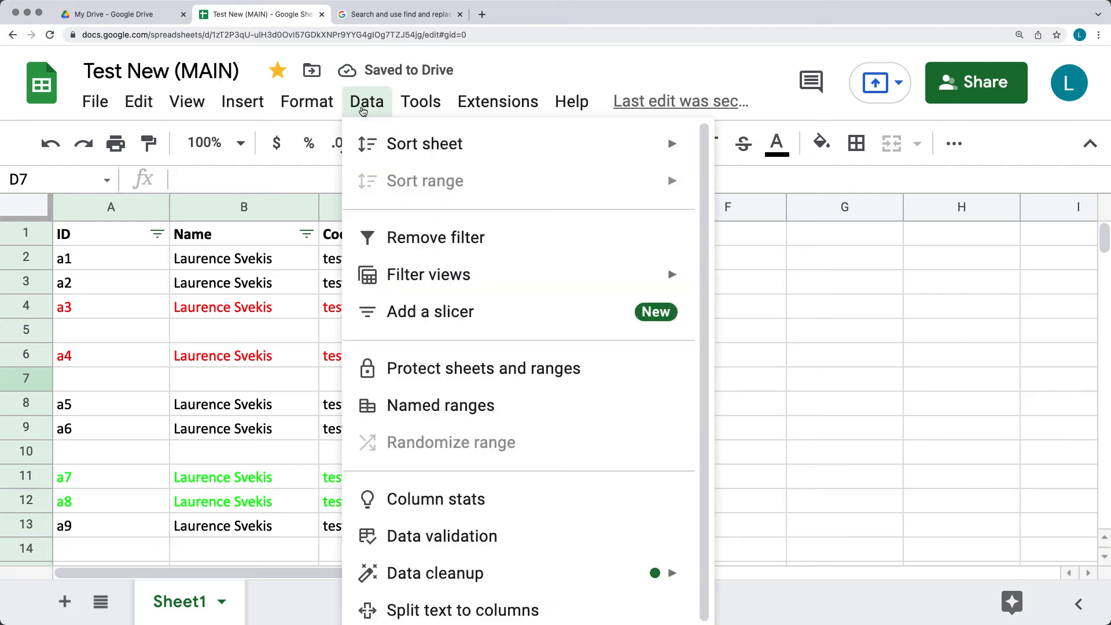
left_click(404, 258)
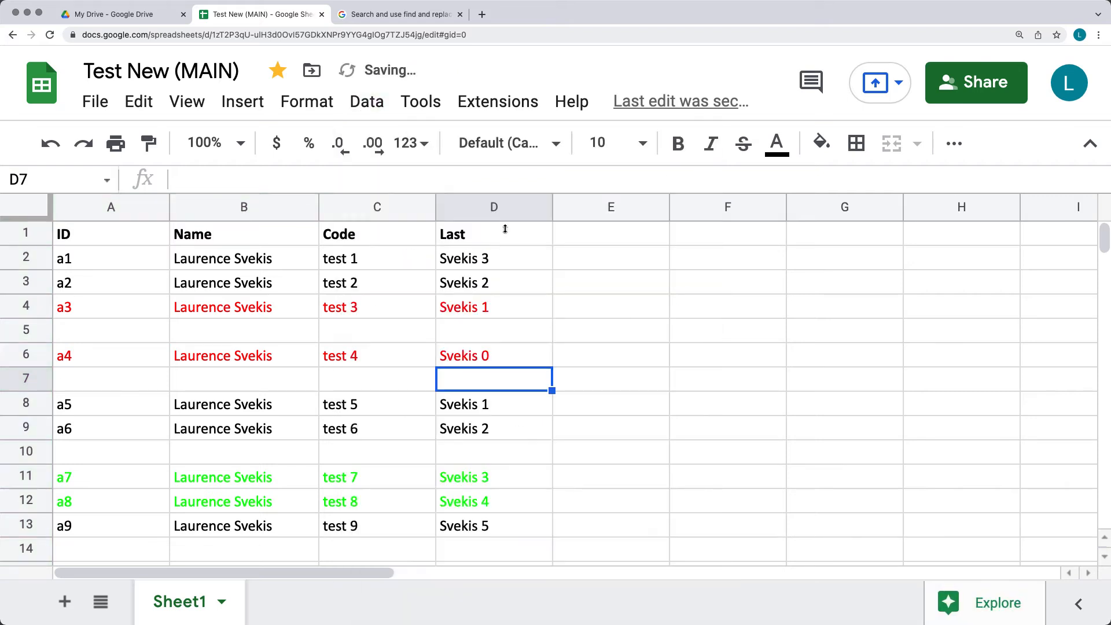
Create a new filter view and name it Test 2.
left_click(373, 103)
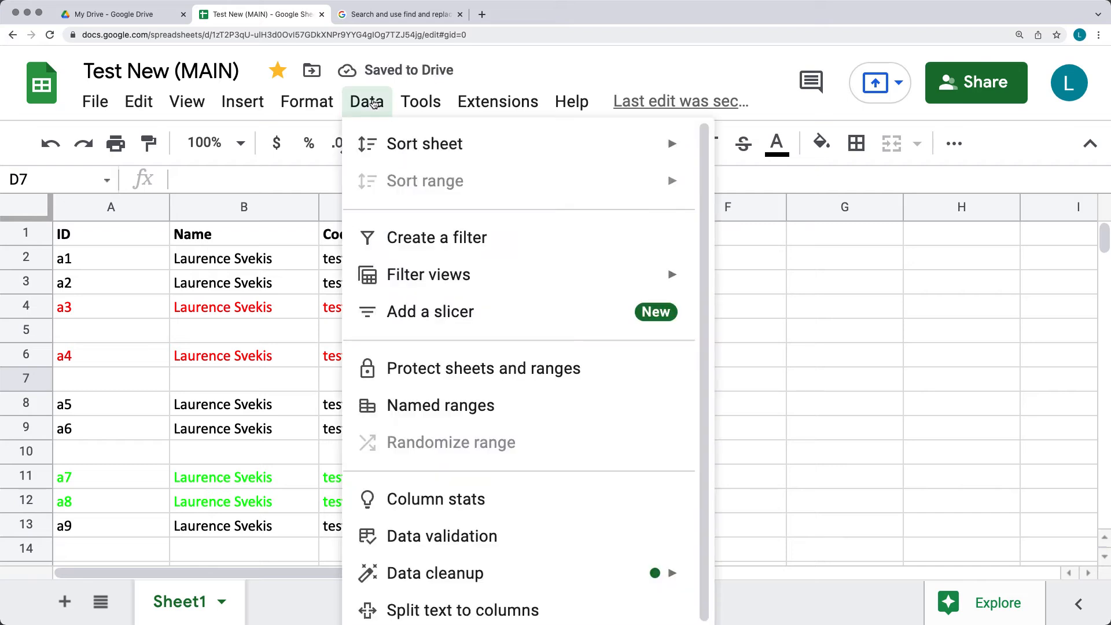
mouse_move(436, 276)
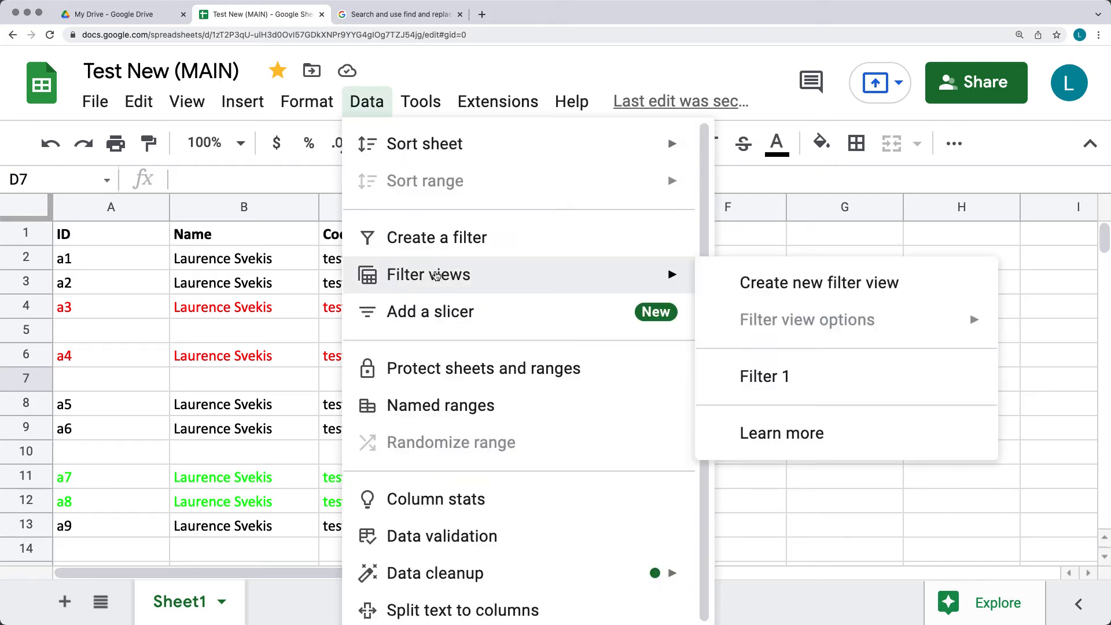
left_click(856, 286)
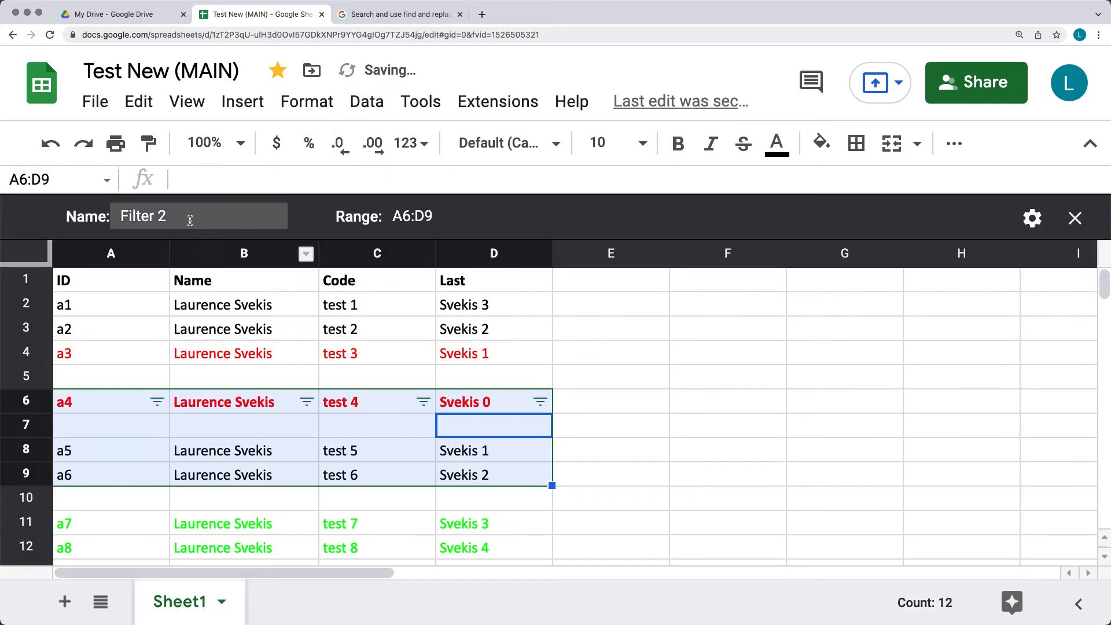
left_click_drag(184, 219, 107, 217)
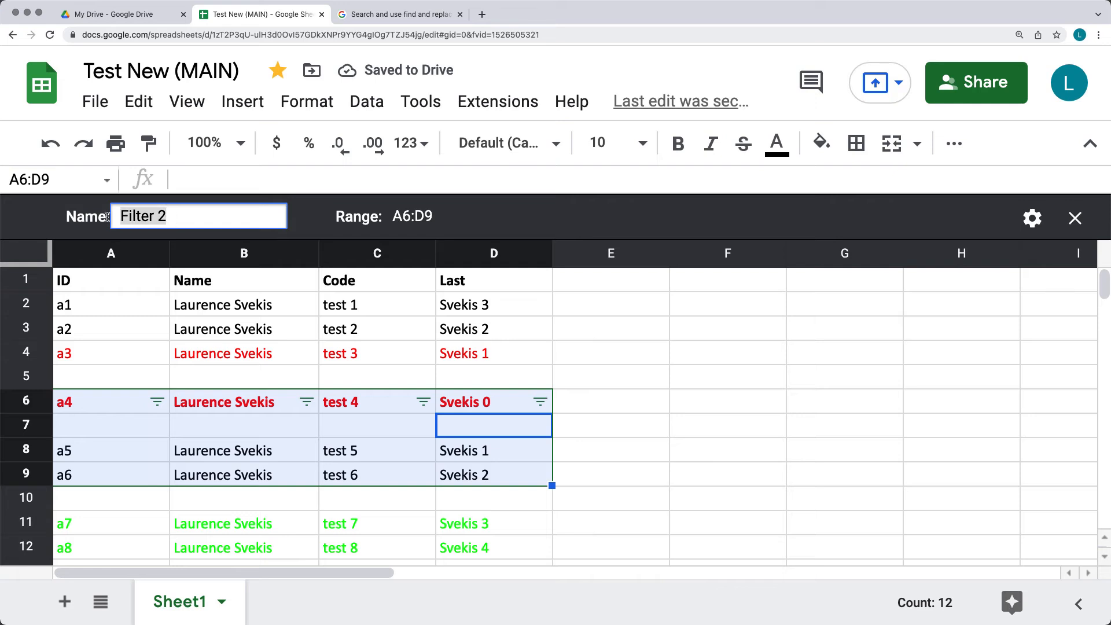
type("Test")
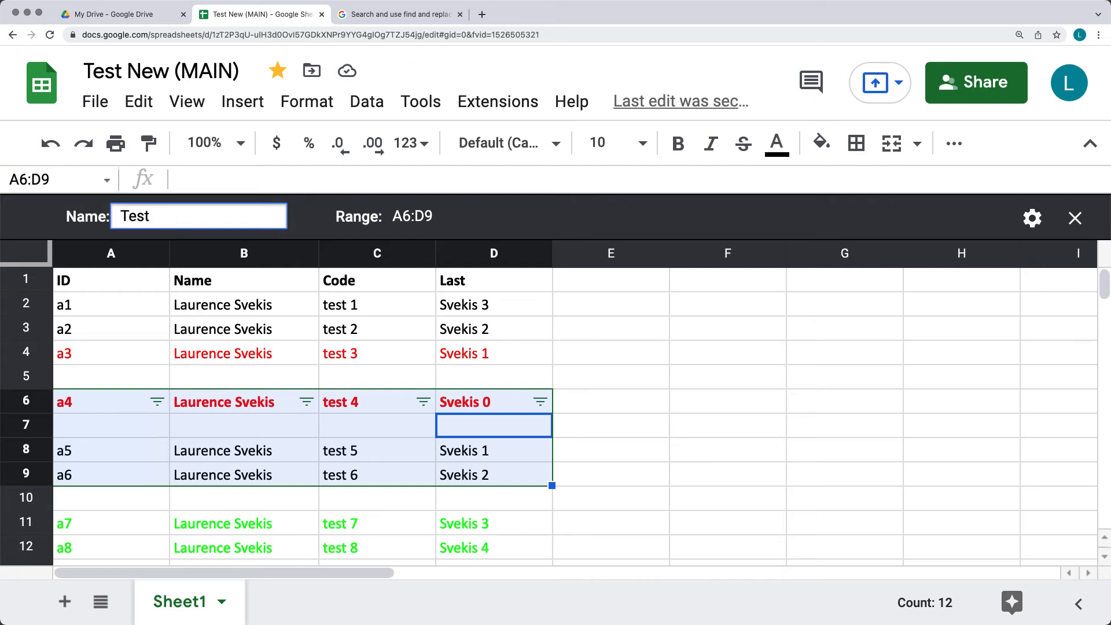
type(" 2")
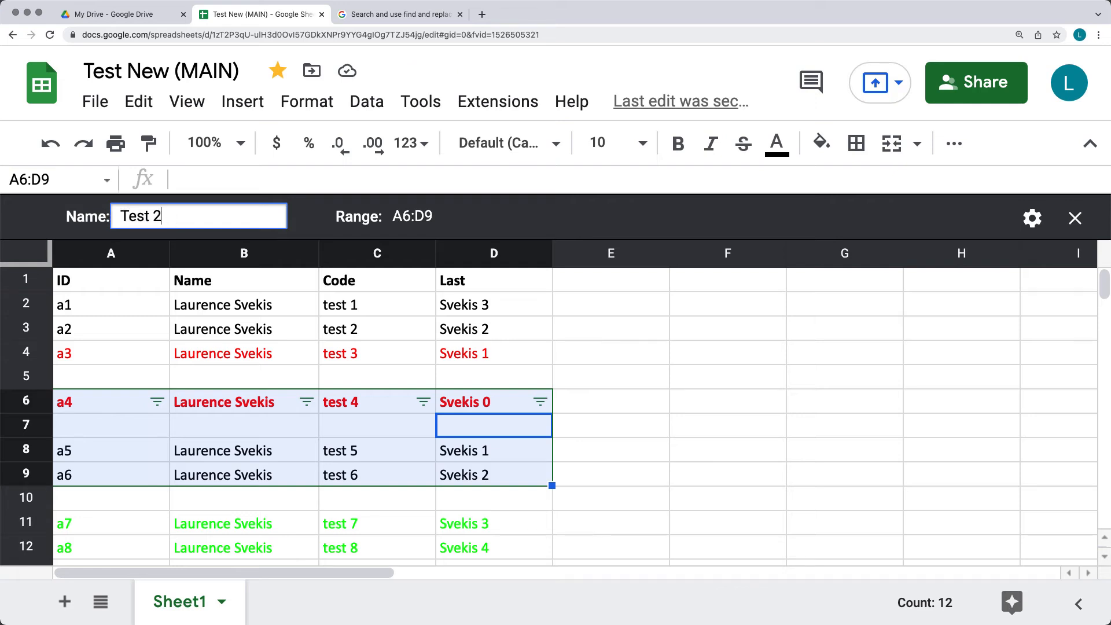
Set the range of the Test 2 filter view to A2:D15.
left_click(410, 220)
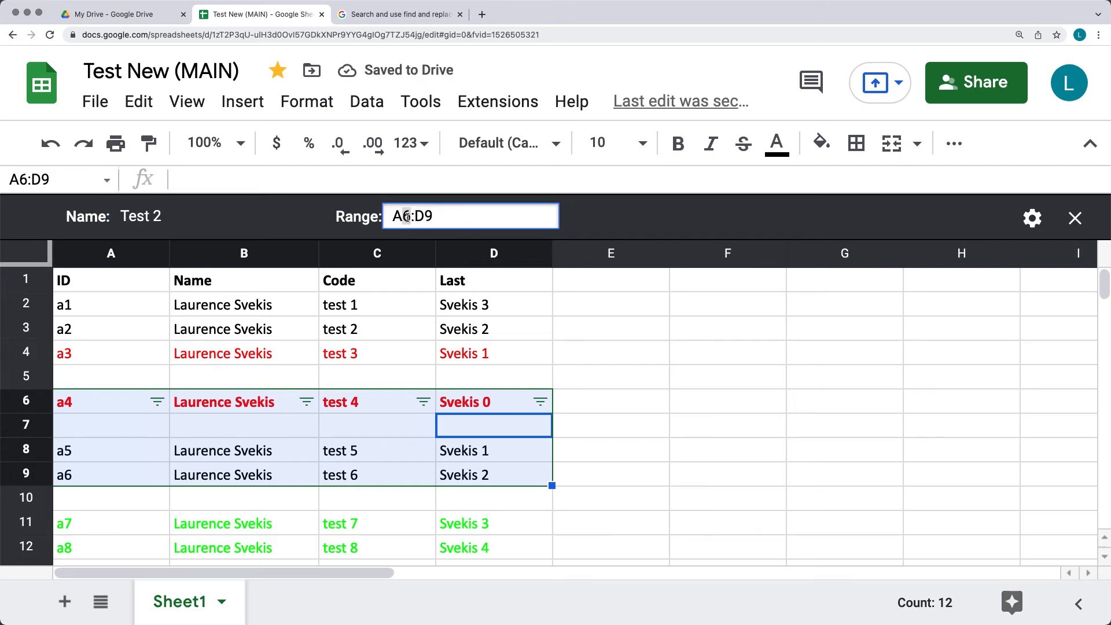
type("1")
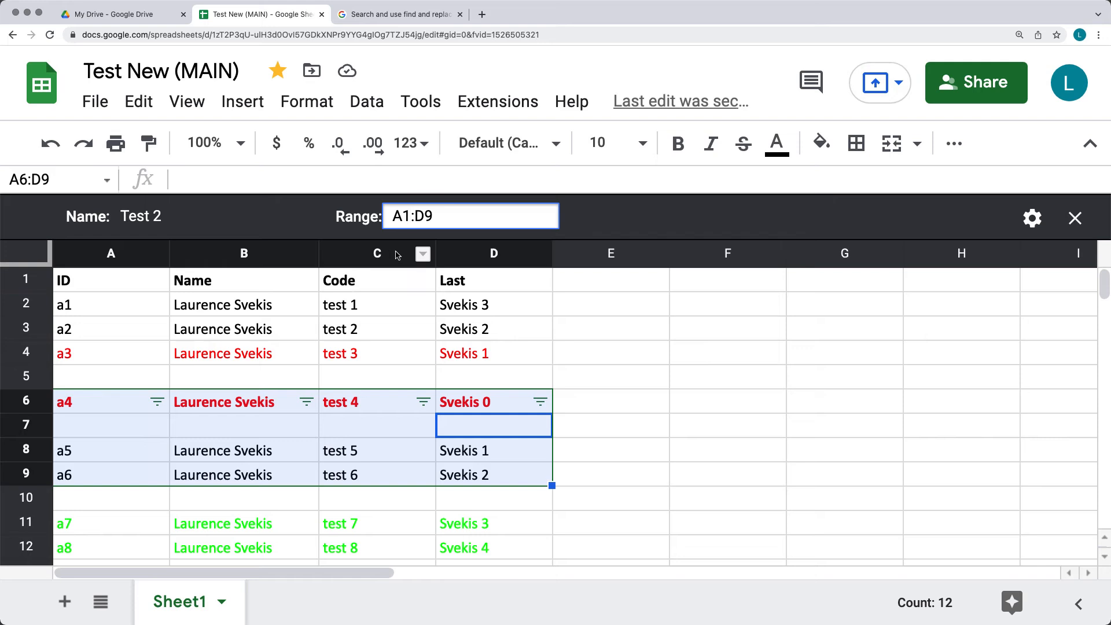
key("shift+Left")
type("2")
scroll(442, 354, "down", 3)
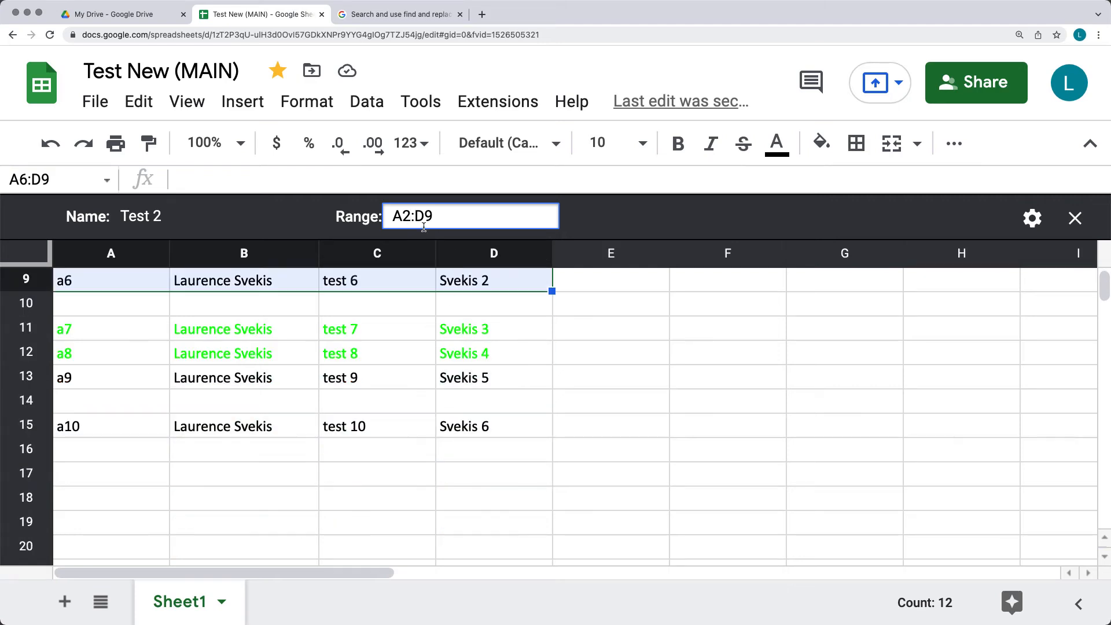
left_click_drag(428, 216, 434, 217)
type("15")
left_click(651, 220)
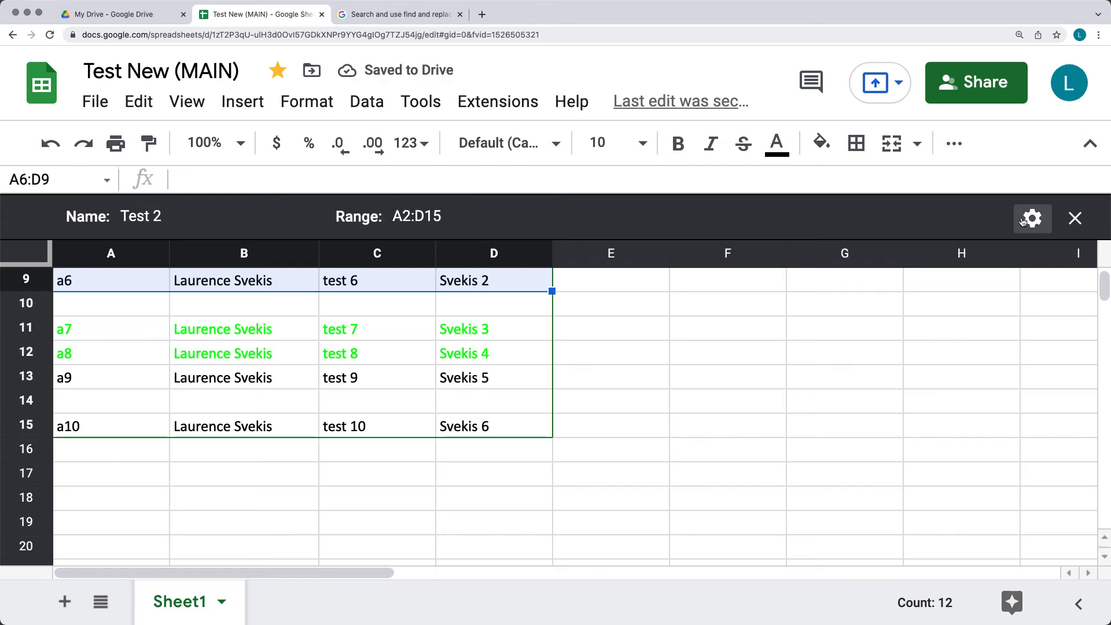
Examine the filter view's options, including Rename and Update Range, without entering any new values.
scroll(673, 342, "up", 4)
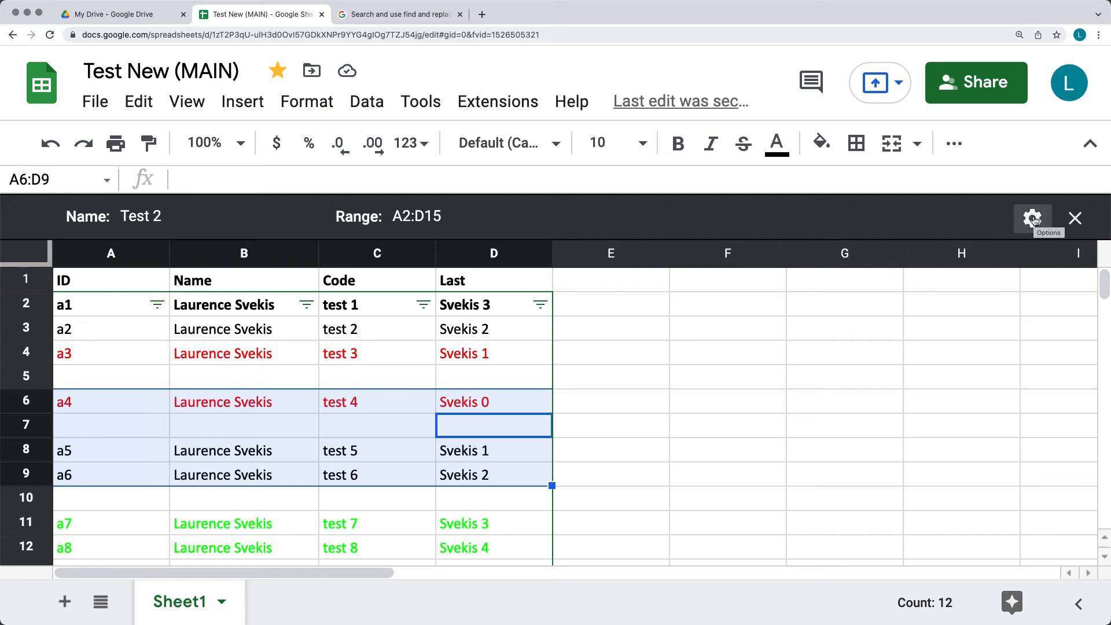
left_click(1033, 219)
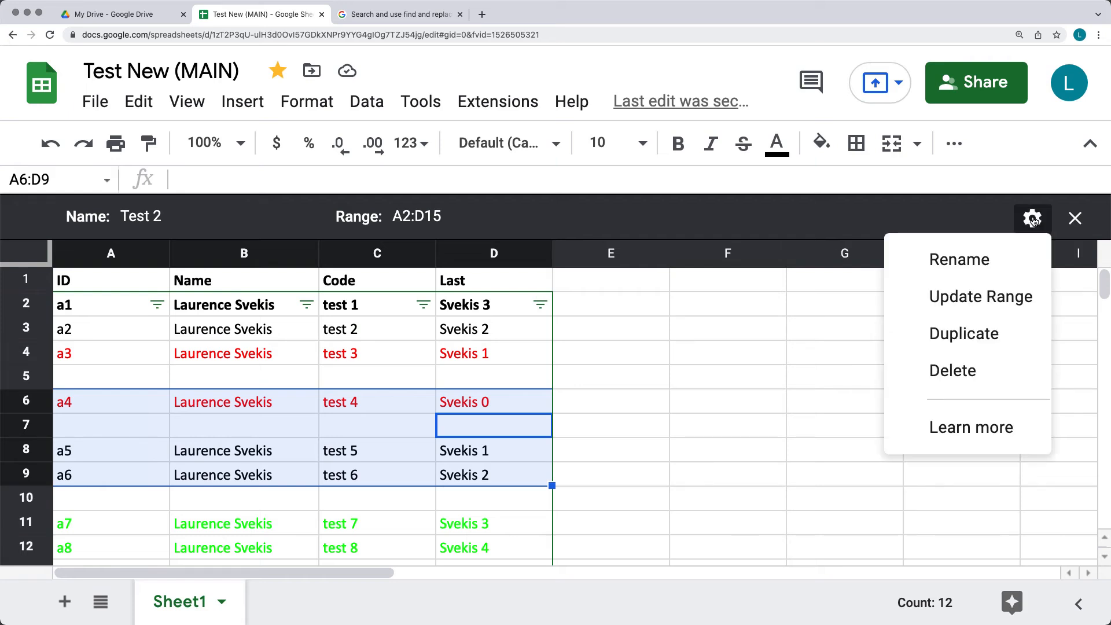
left_click(971, 262)
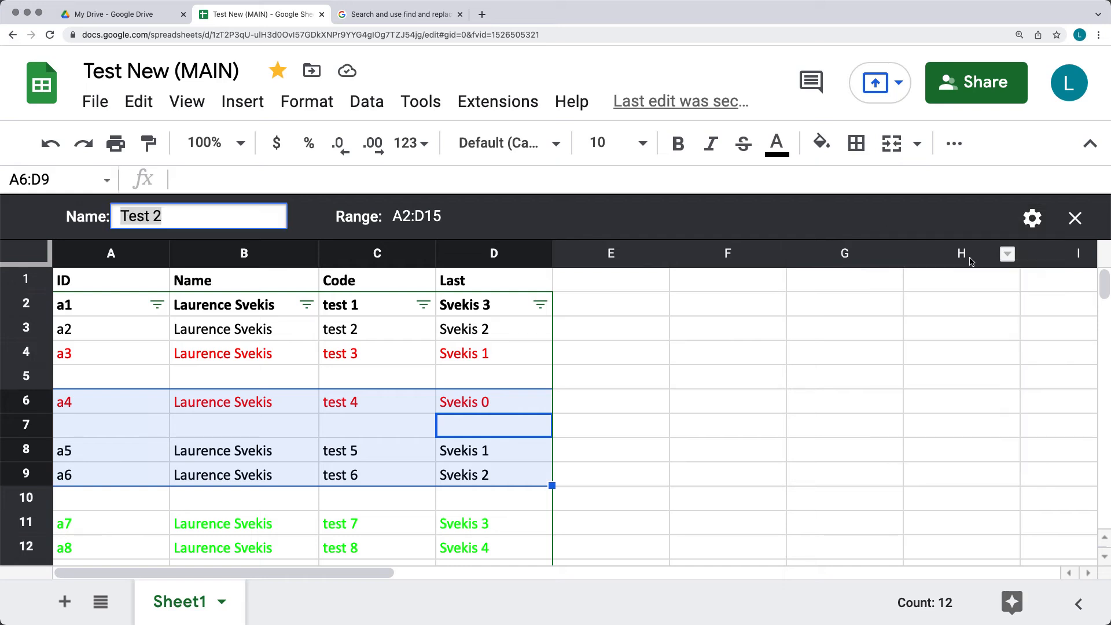
left_click(206, 218)
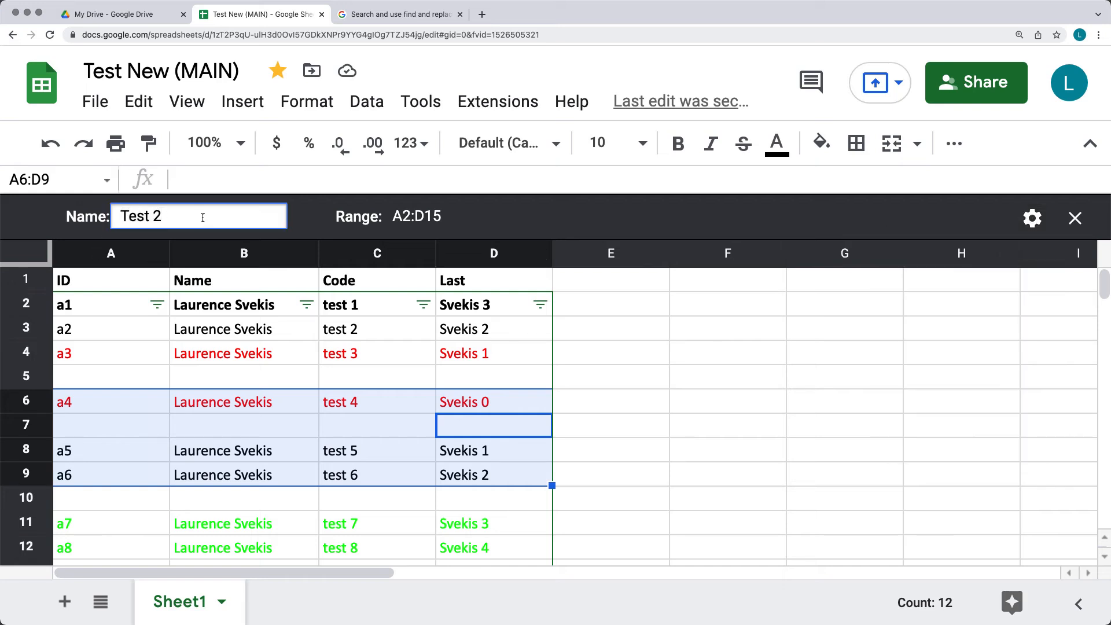
left_click(1032, 218)
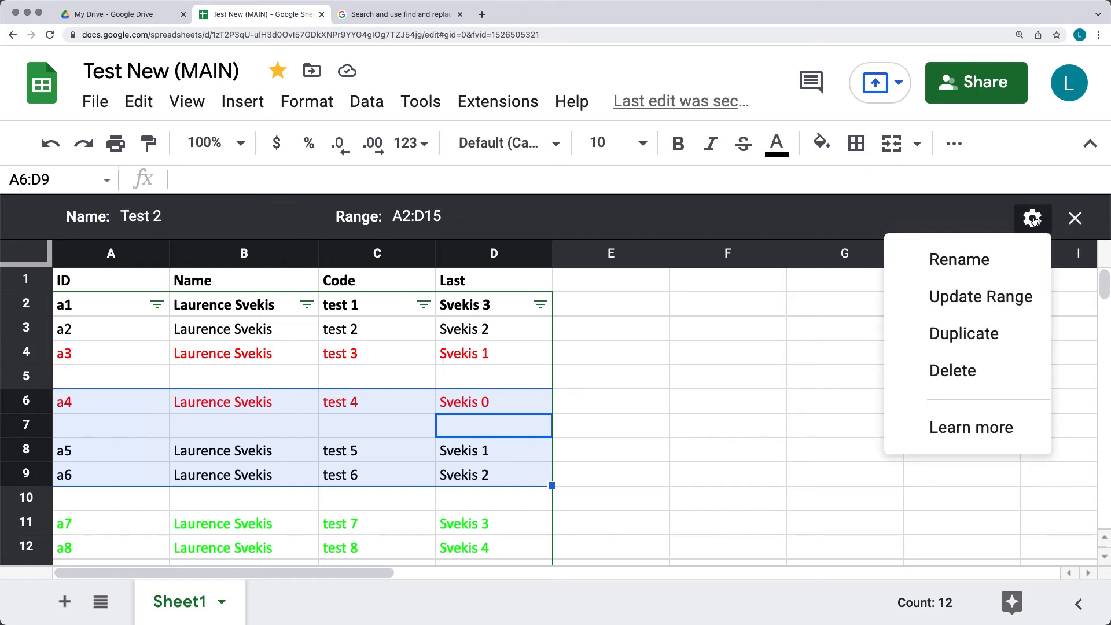
left_click(1001, 297)
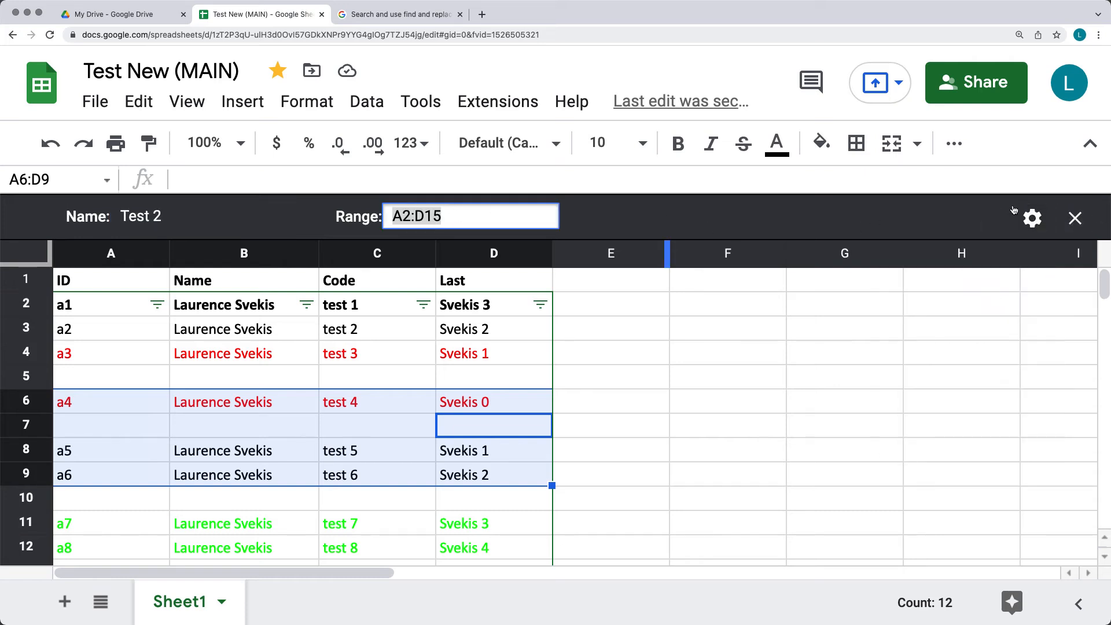
left_click(1032, 218)
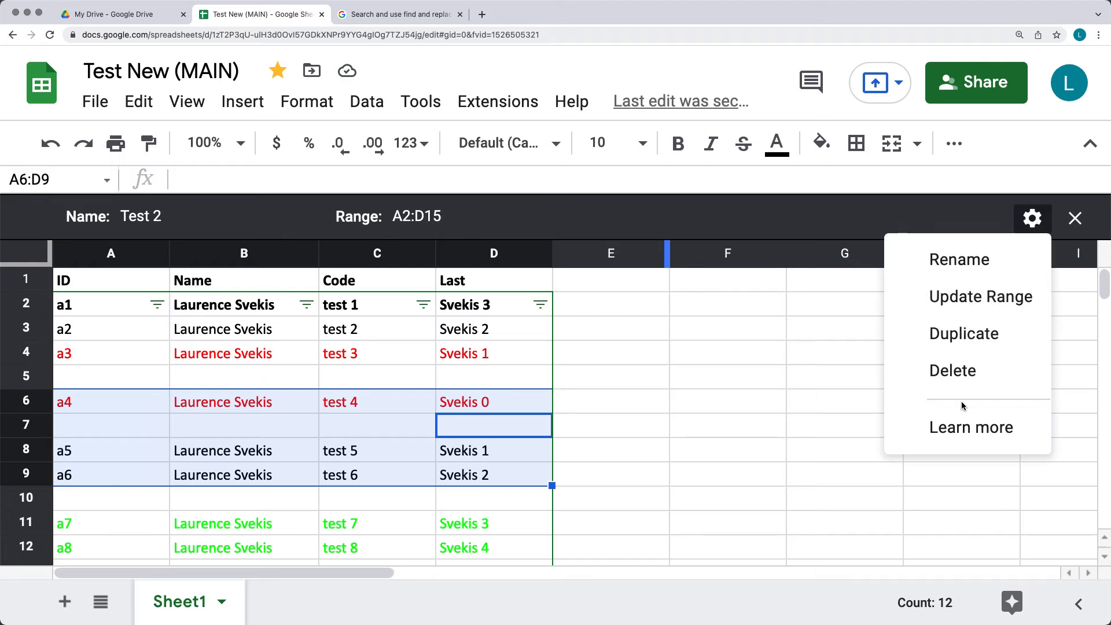
left_click(795, 221)
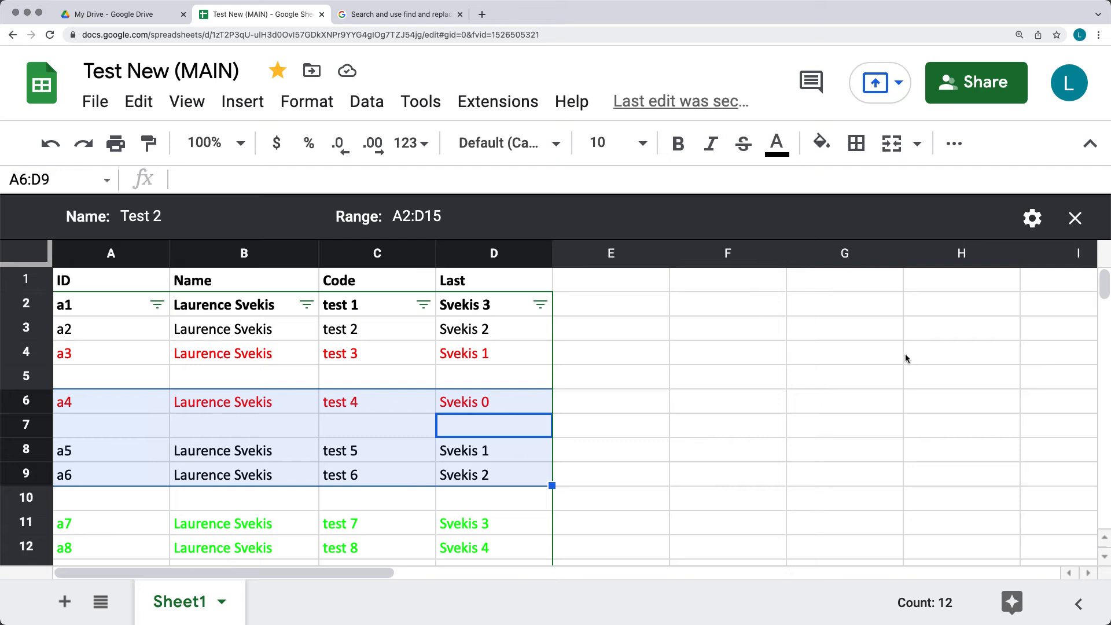
Hide the menu bar and filter column B of the filter view by red text color.
left_click(1091, 143)
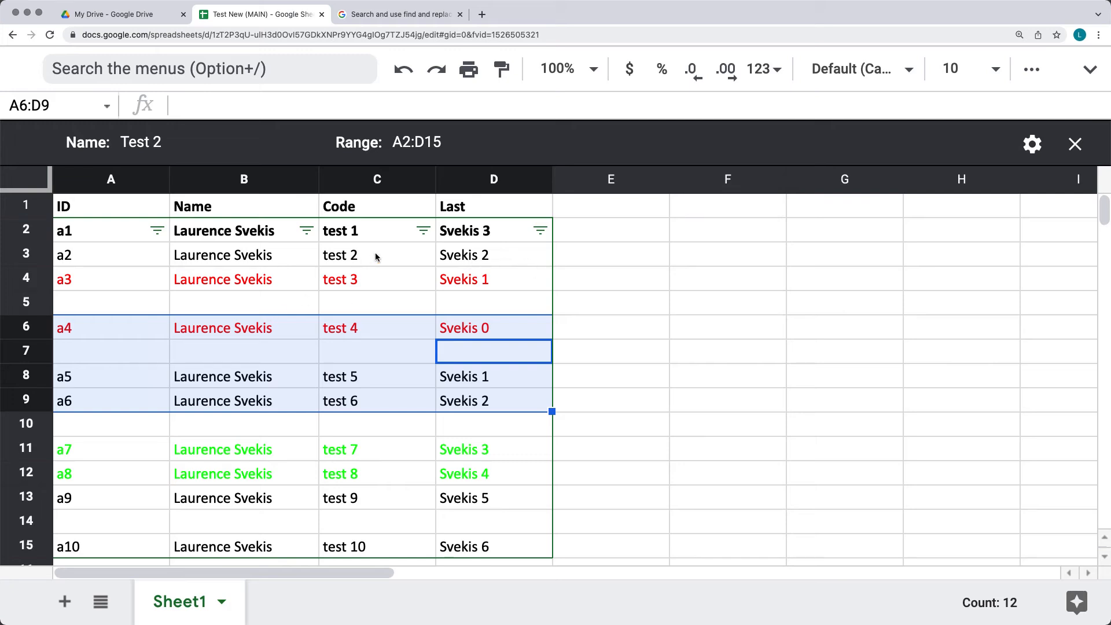
left_click(131, 232)
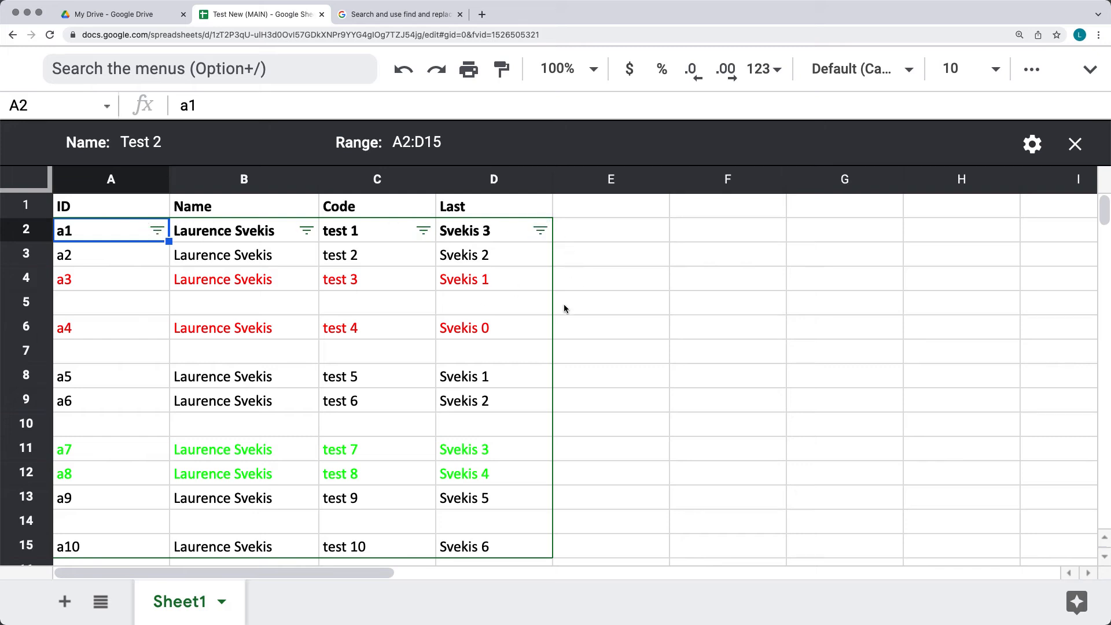
left_click(306, 231)
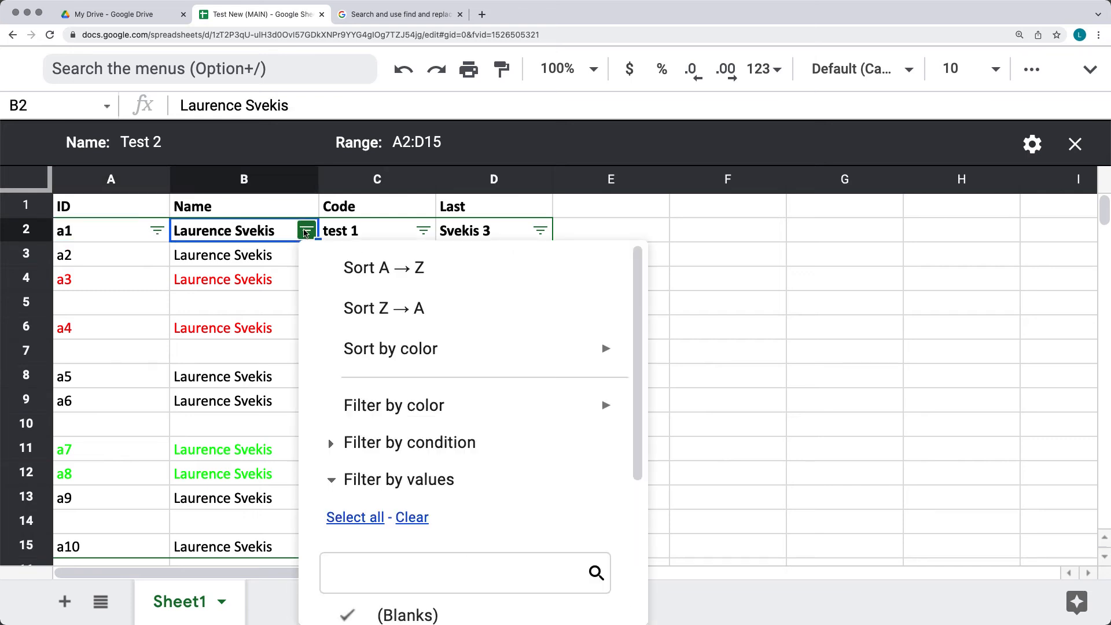
mouse_move(408, 405)
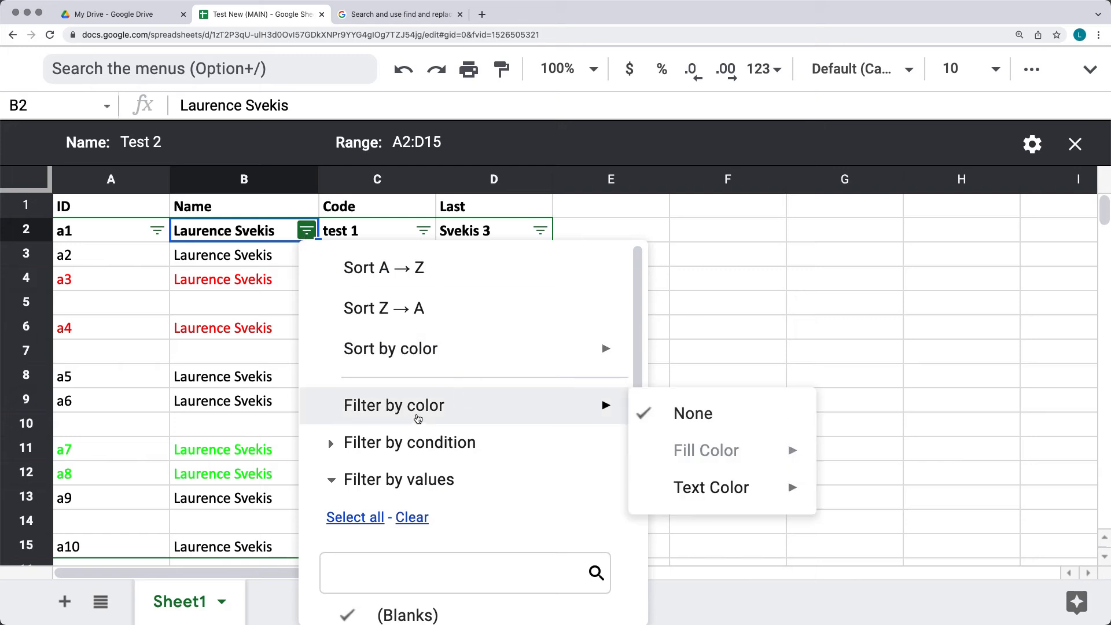
mouse_move(751, 505)
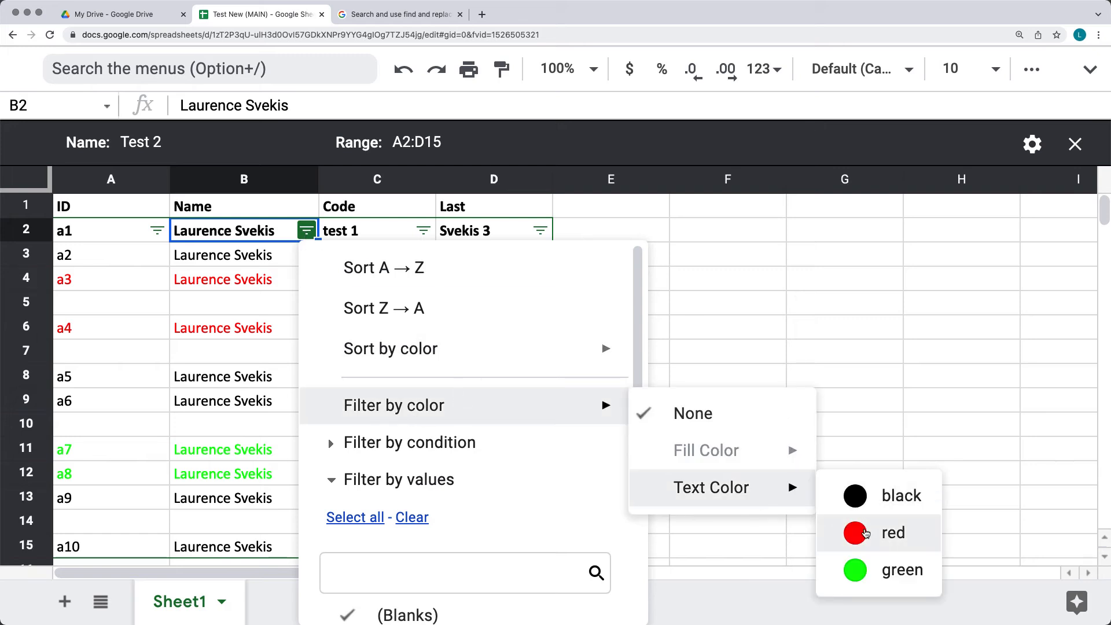
left_click(866, 532)
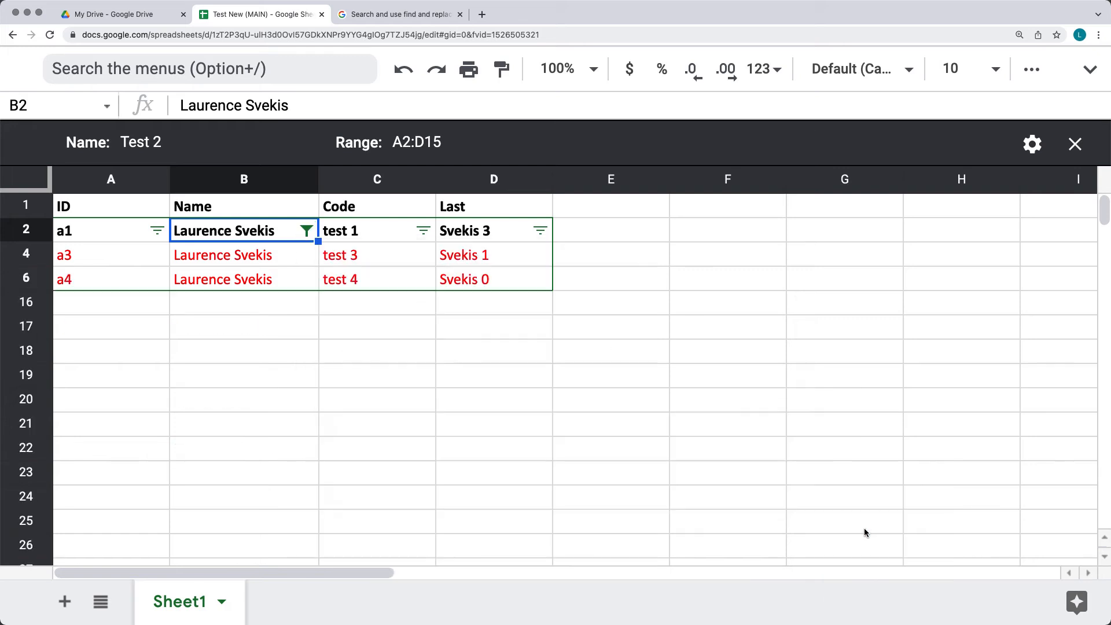
left_click(406, 370)
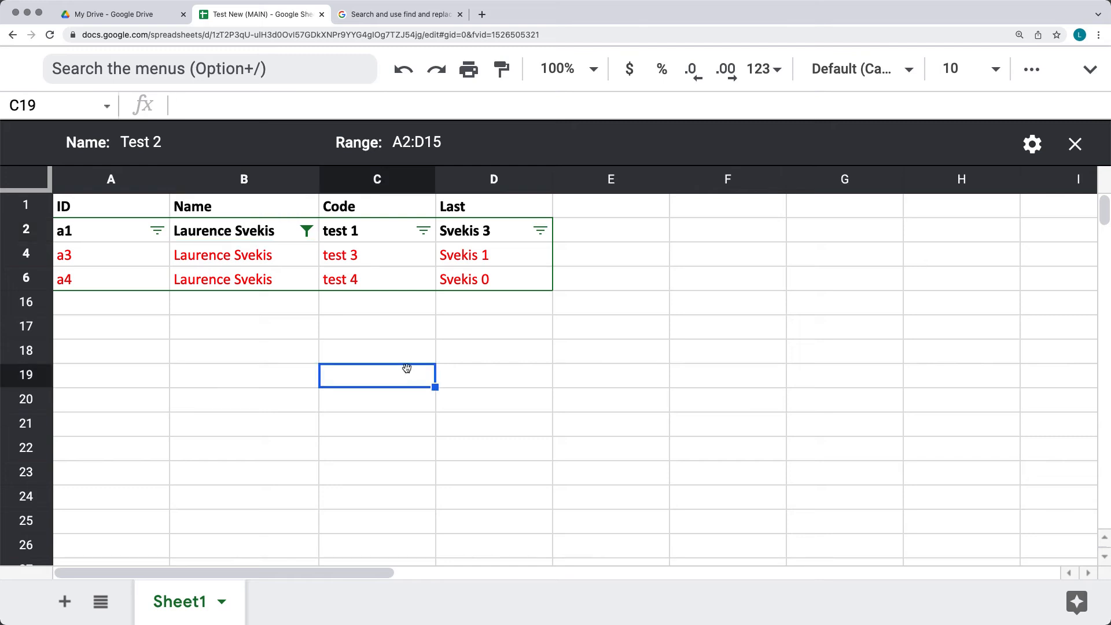
Review the filter-by-color options of column B in the filter view and close them without changes.
left_click(307, 230)
mouse_move(469, 402)
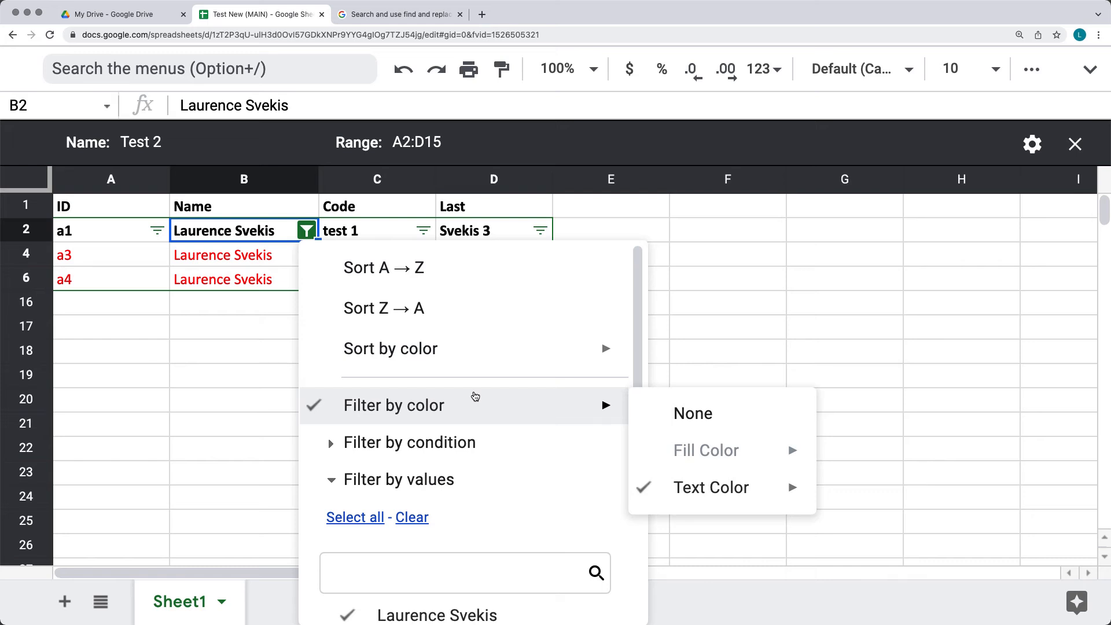
left_click(696, 373)
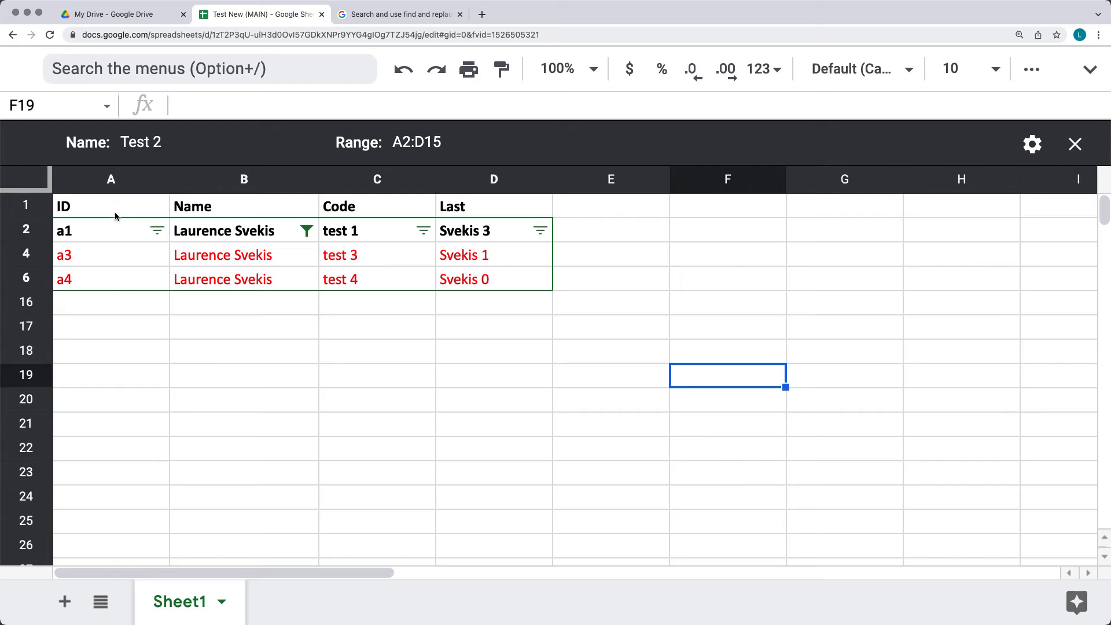
Change the filter view's range to A1:D15 so it starts at the header row.
left_click(411, 149)
left_click_drag(405, 139, 408, 140)
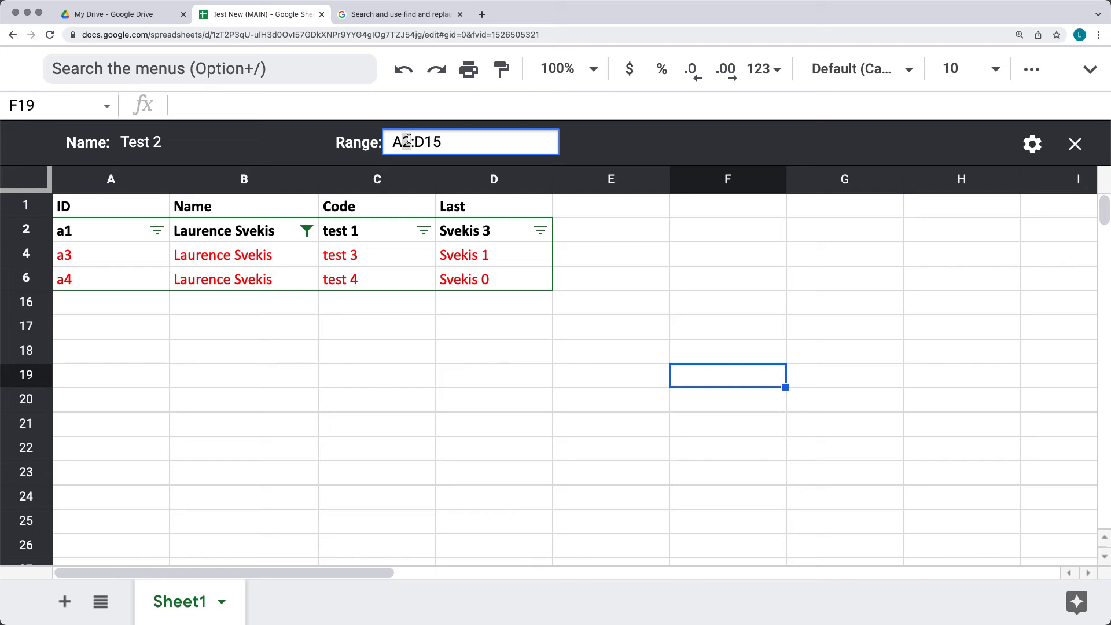
type("1")
left_click(611, 142)
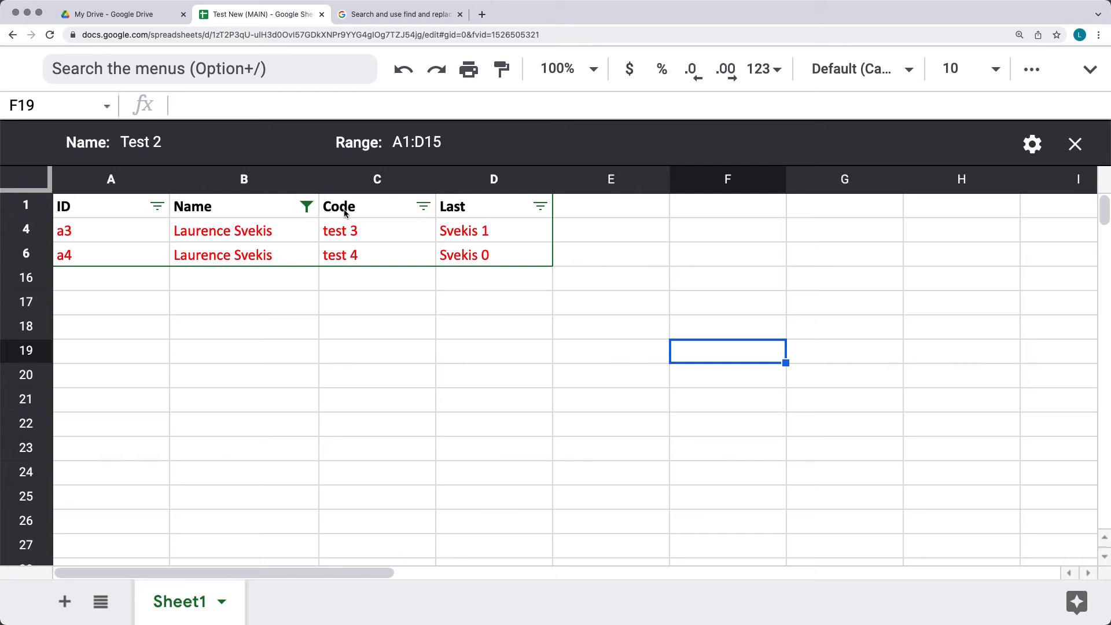
Remove the text color filter from the Name column by setting its filter by color to None.
left_click(307, 207)
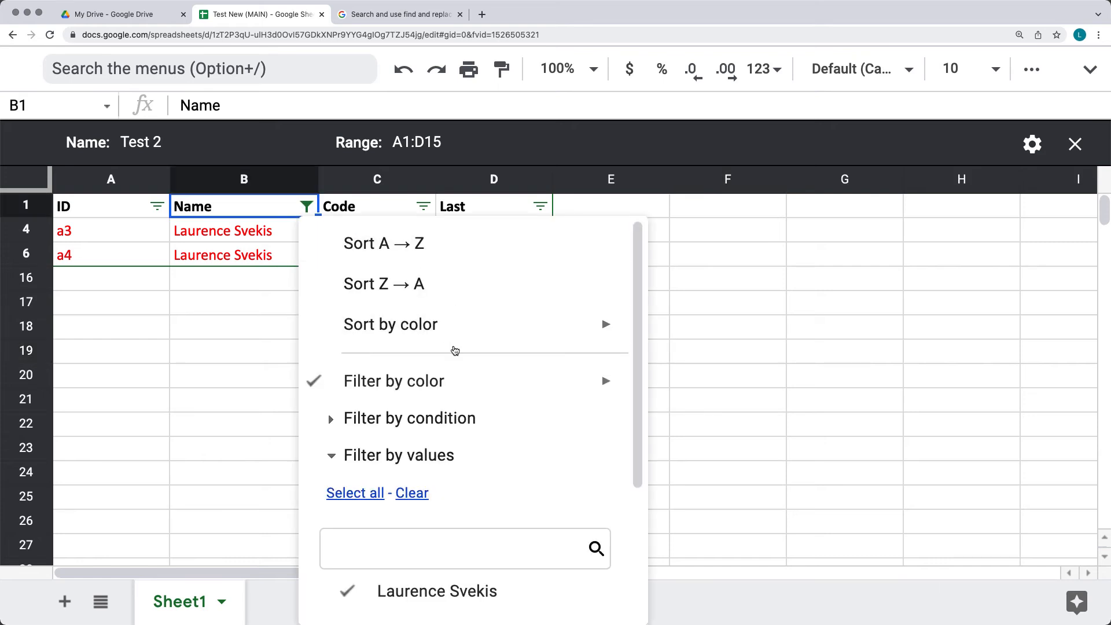
mouse_move(448, 369)
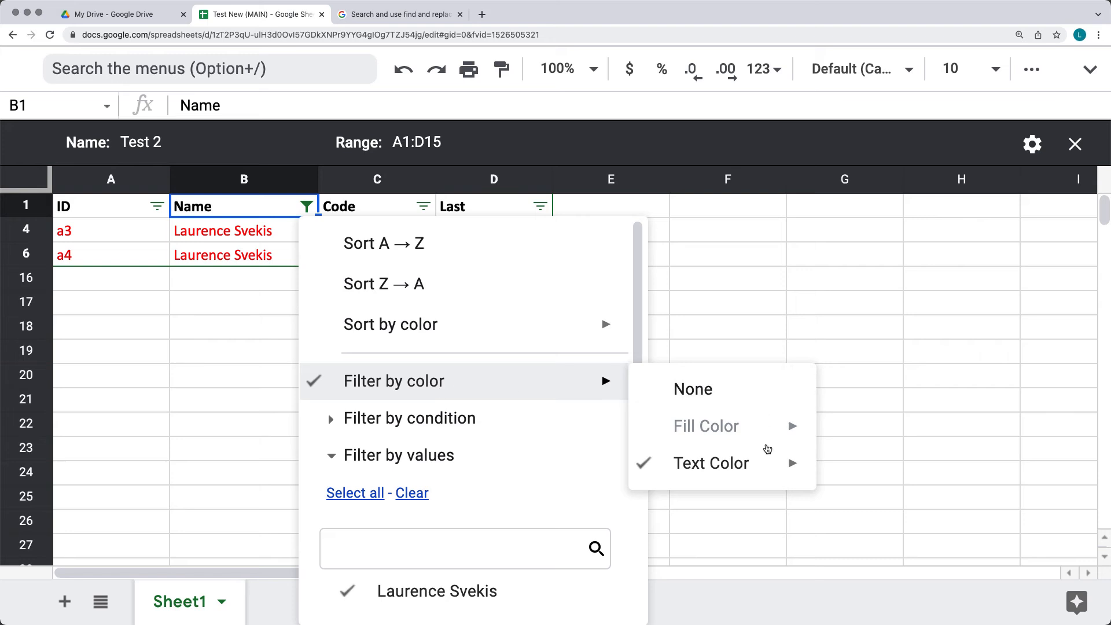
left_click(737, 388)
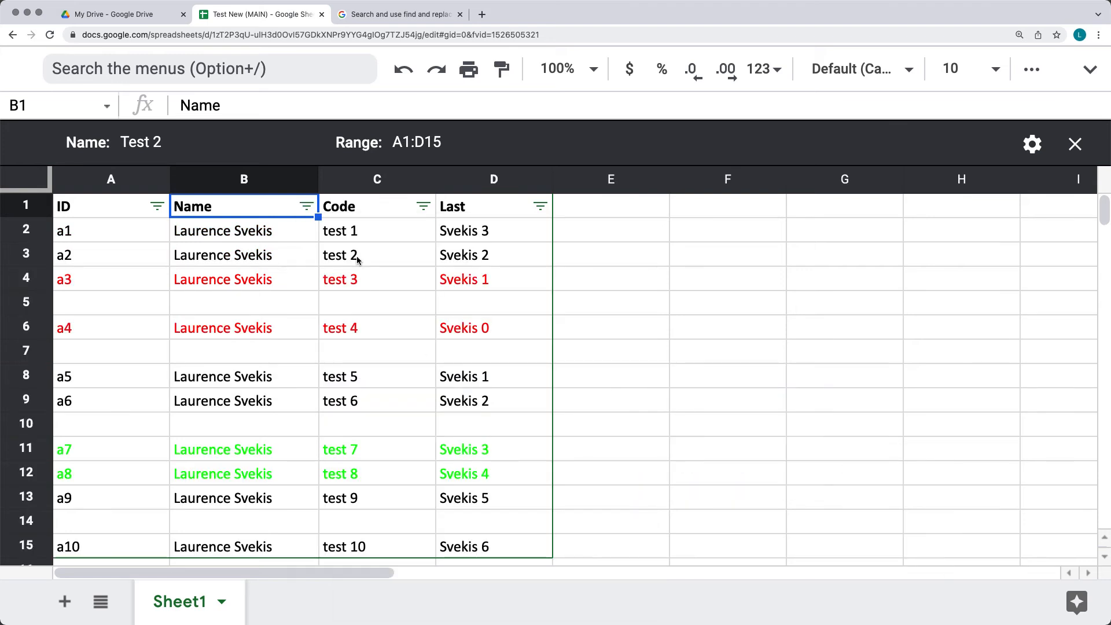
Filter the Code column with the condition "Text contains" and the value Test, and apply it.
left_click(425, 206)
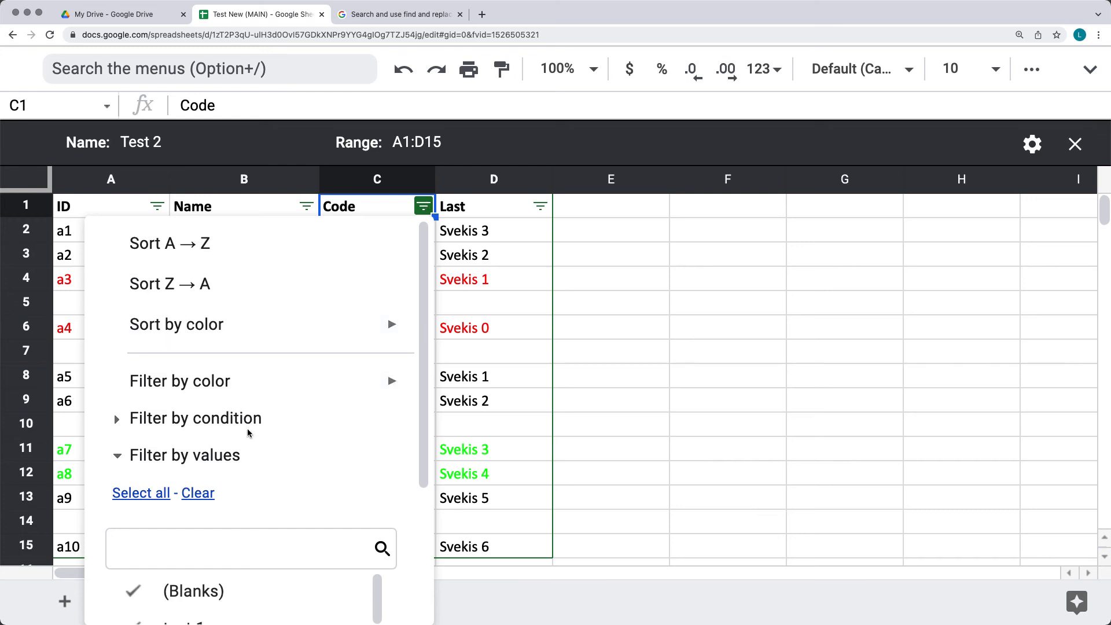
left_click(119, 420)
left_click(142, 464)
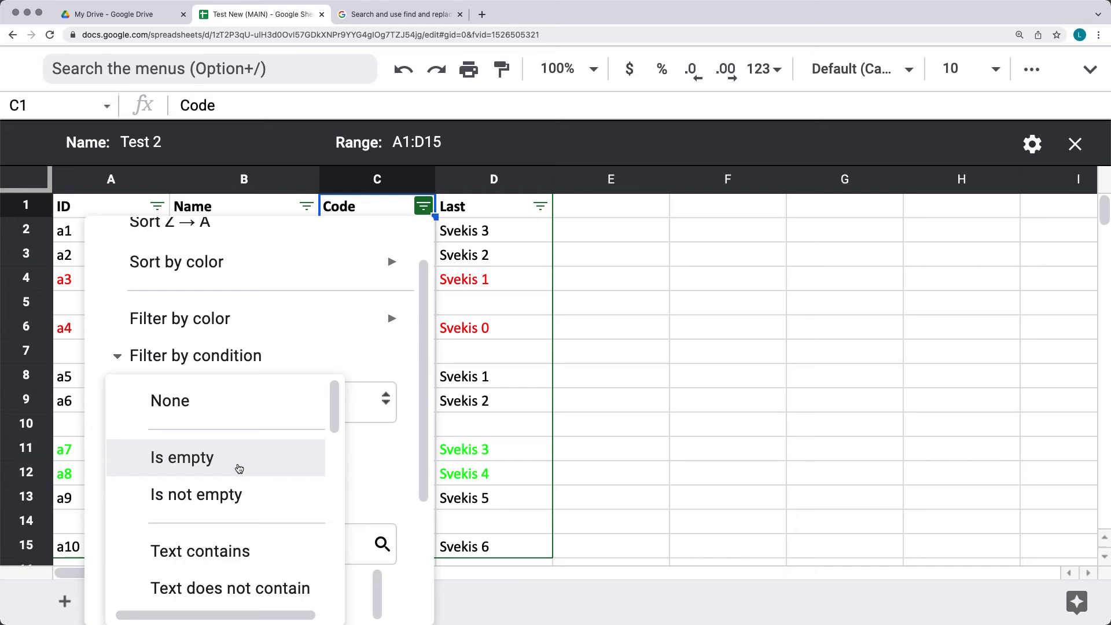
scroll(239, 468, "down", 5)
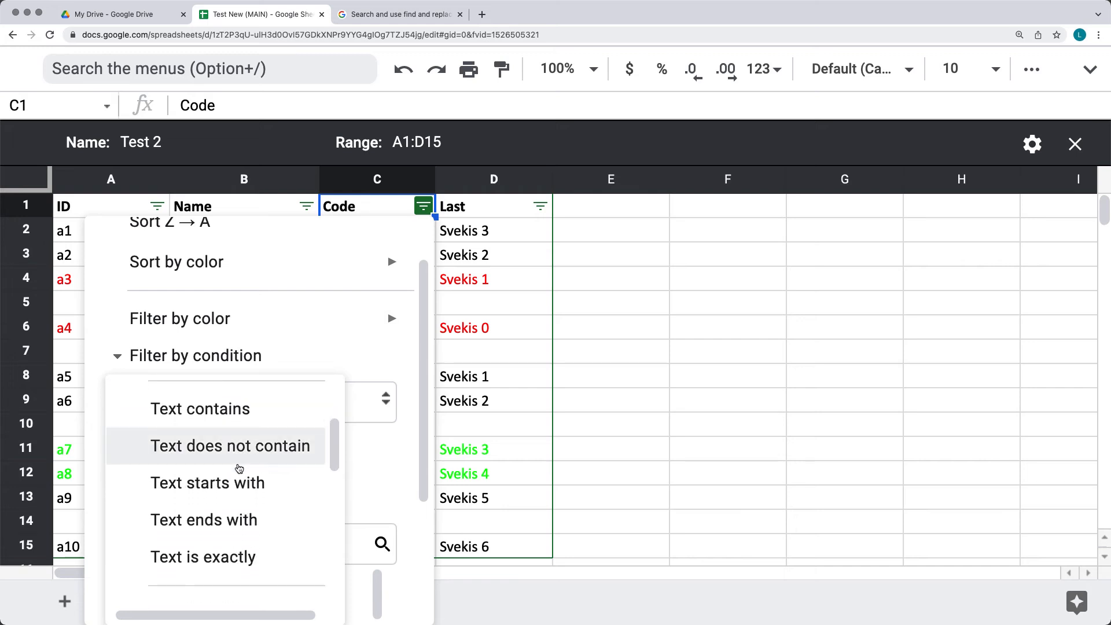
left_click(240, 421)
left_click(460, 375)
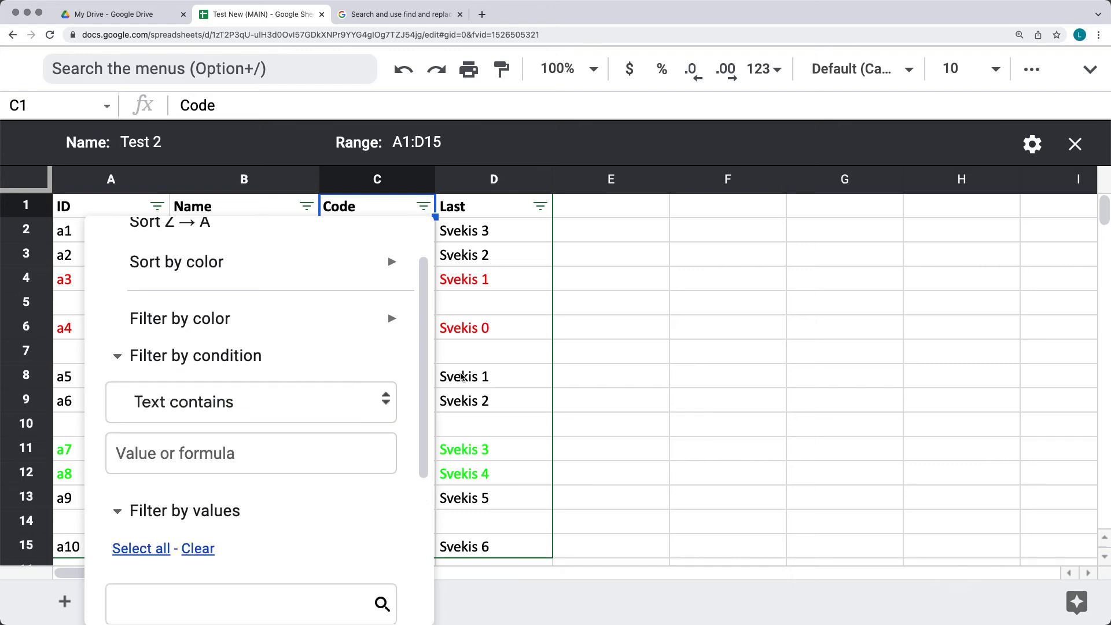
scroll(431, 372, "down", 4)
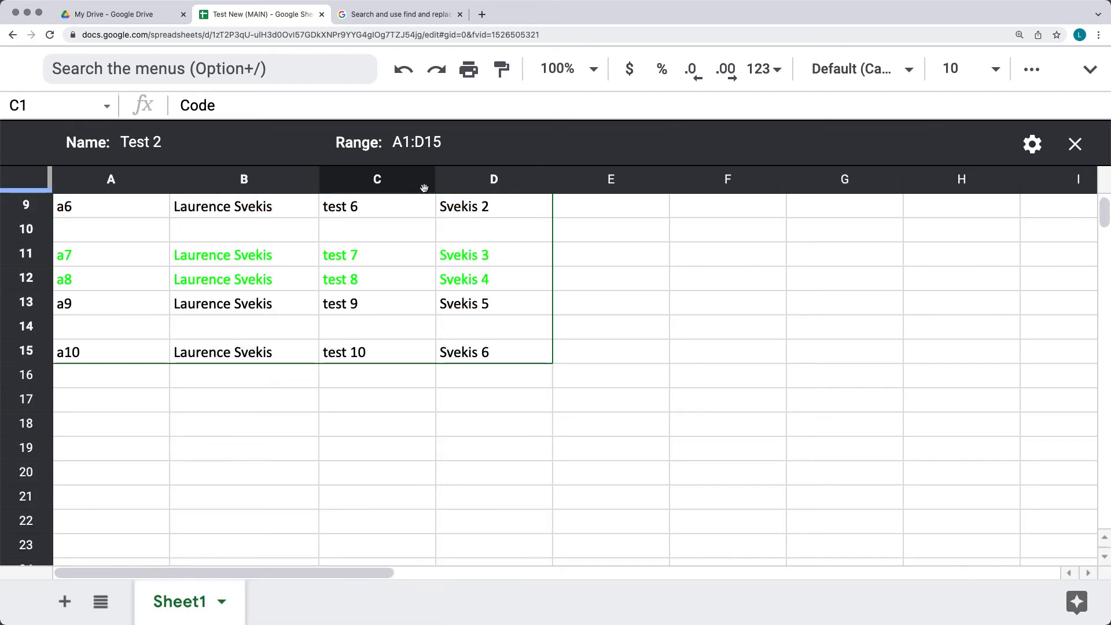
scroll(424, 191, "up", 4)
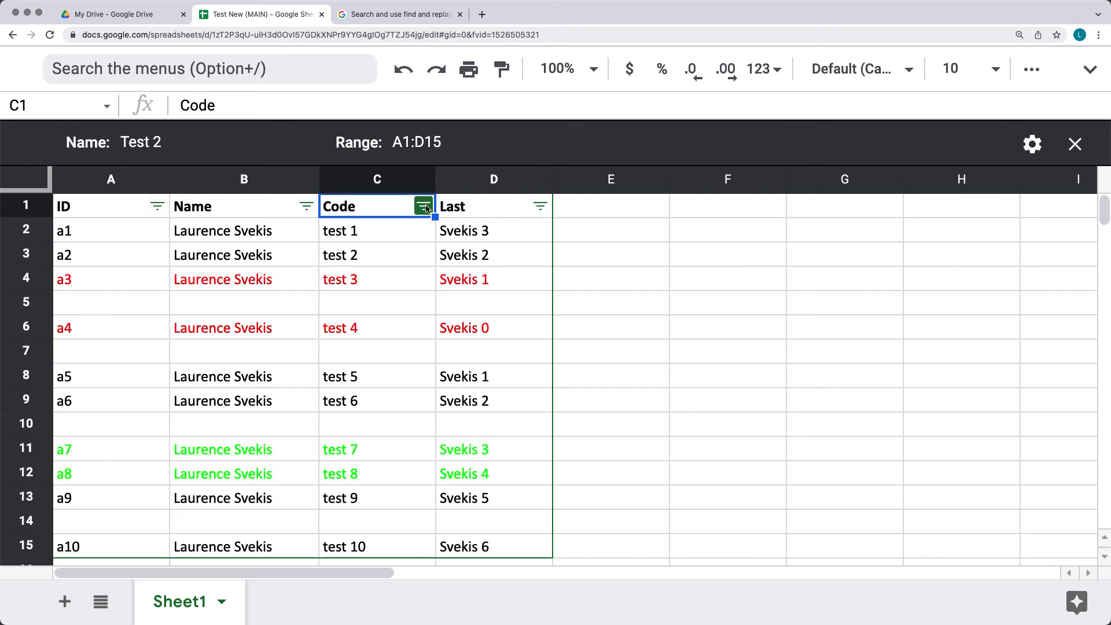
left_click(422, 208)
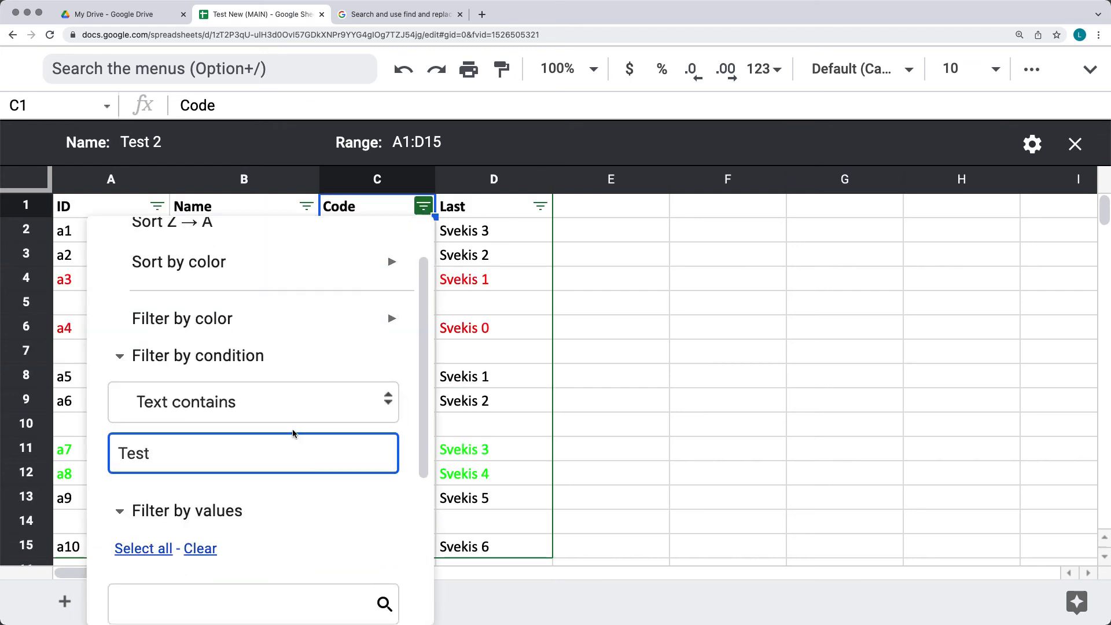
scroll(292, 440, "down", 5)
left_click(353, 586)
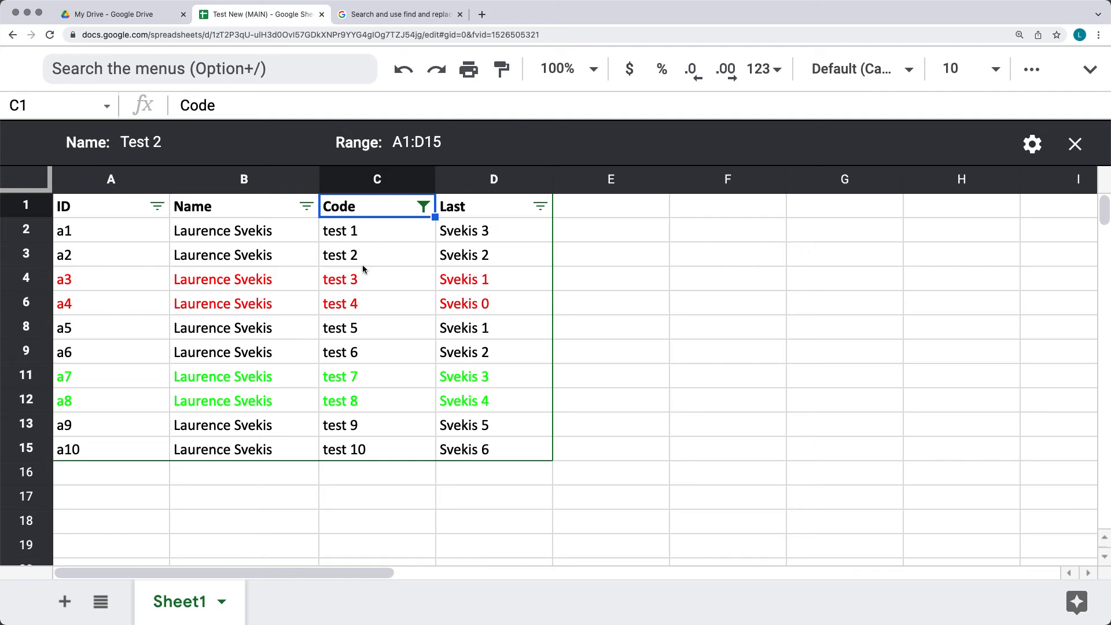
Change the Code column's filter condition to "Is empty" and apply it.
left_click(424, 207)
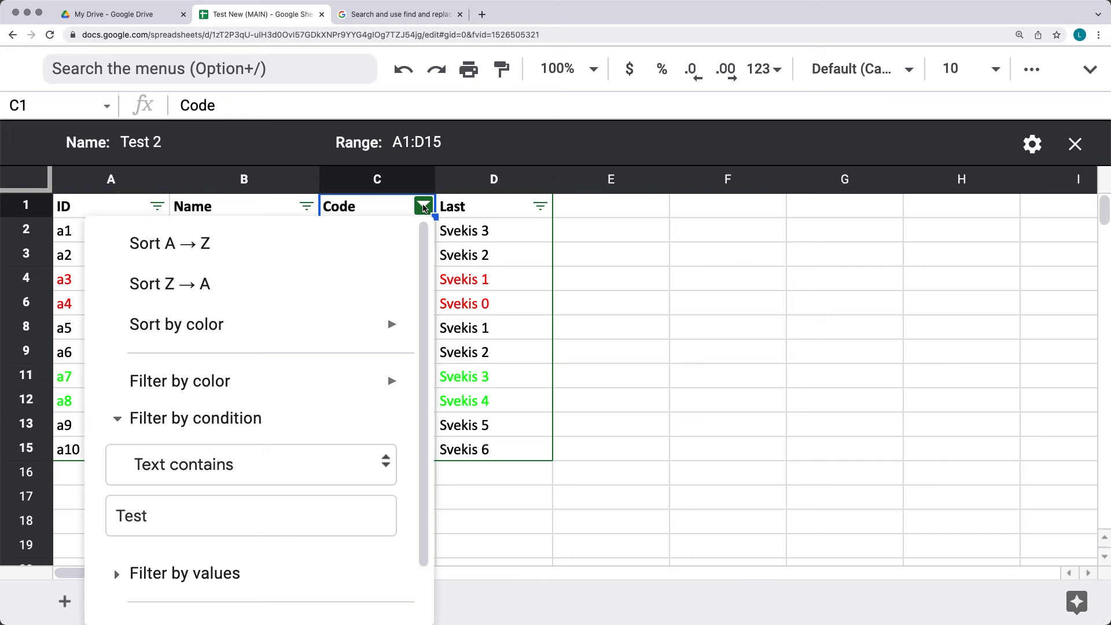
left_click(203, 463)
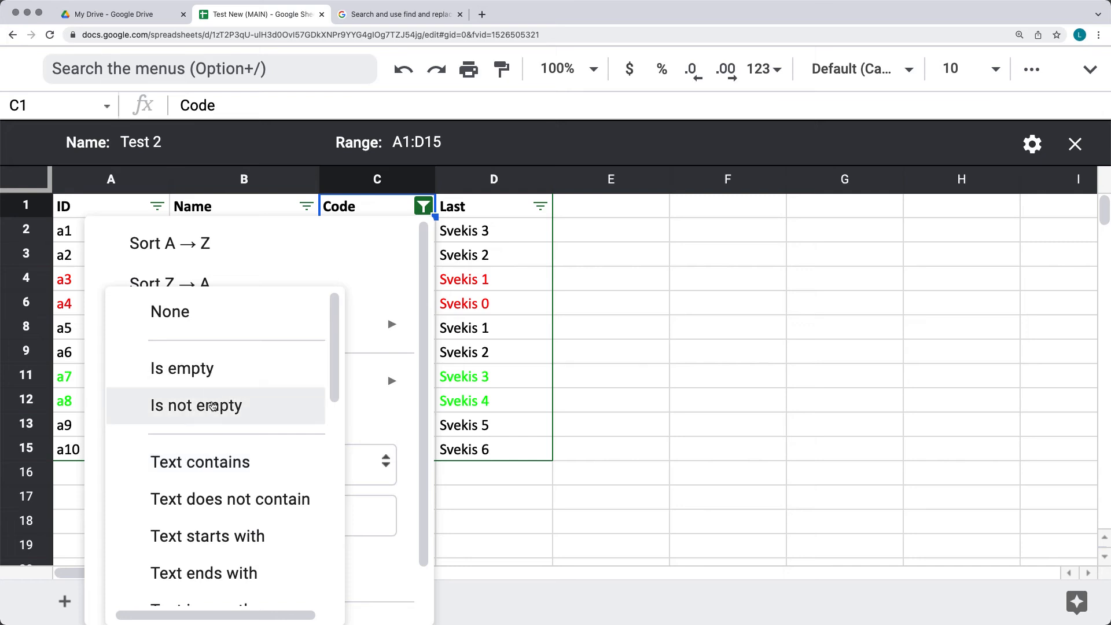
left_click(210, 368)
left_click(355, 588)
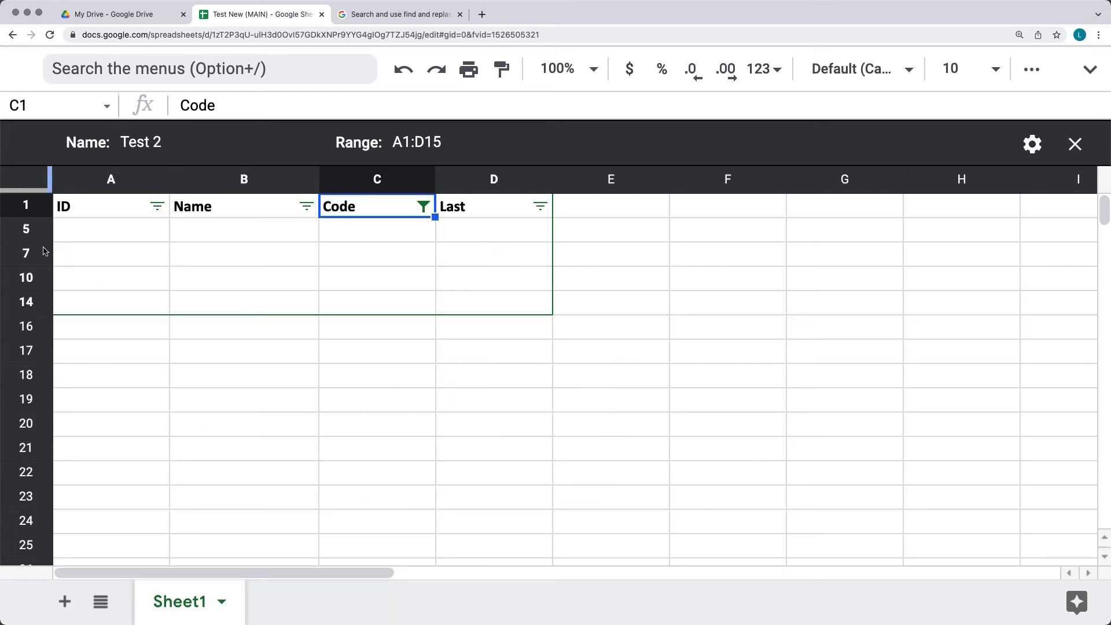
Select the filtered blank rows 5, 7, 10 and 14 and delete them from the sheet.
left_click(26, 230)
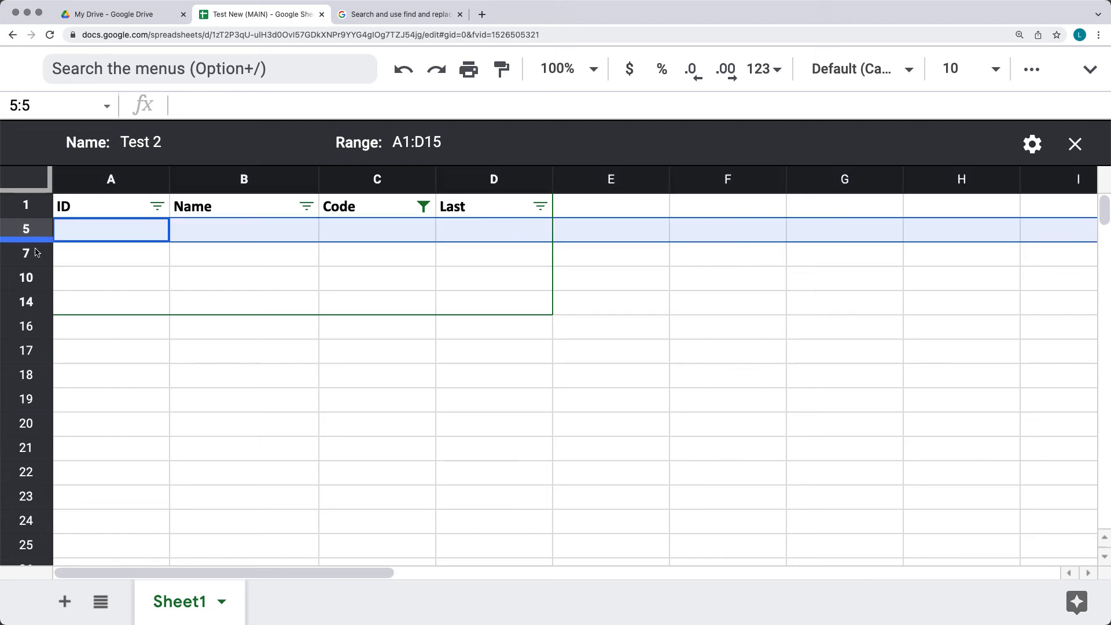
left_click(33, 304, "shift")
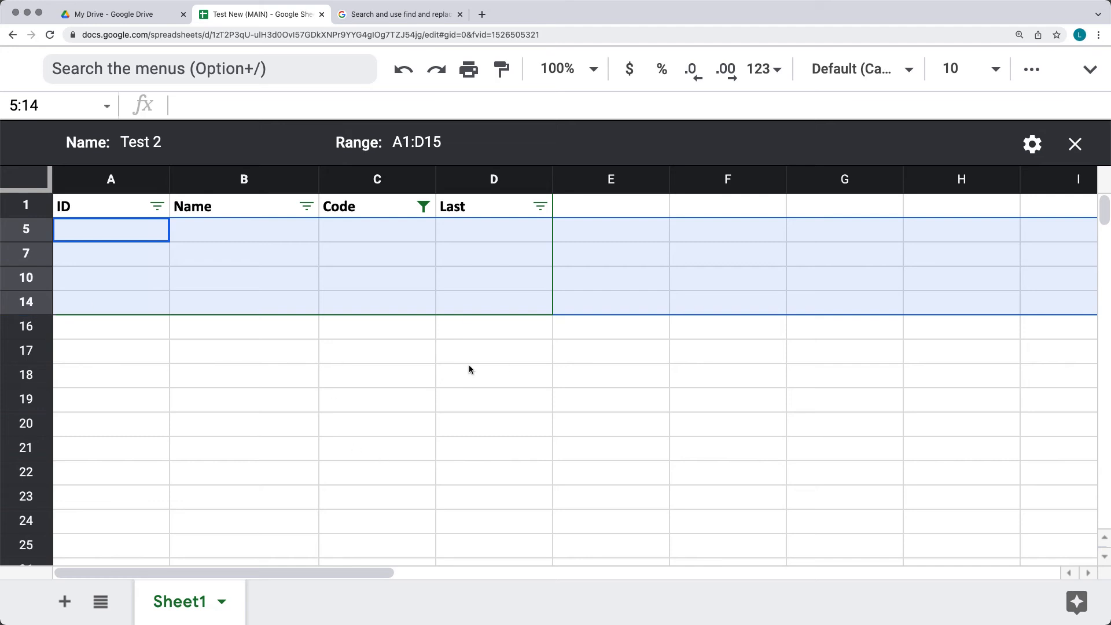
right_click(29, 235)
left_click(183, 377)
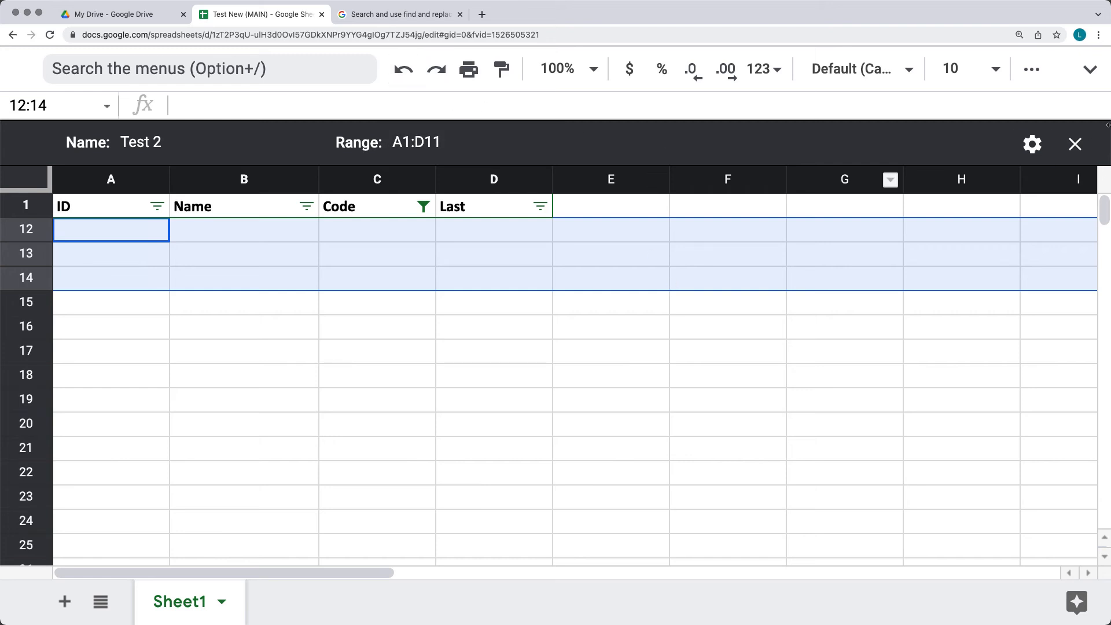
Show the menu bar again and set the filter view to None, checking the data in A2:D11.
left_click(1092, 76)
left_click(366, 101)
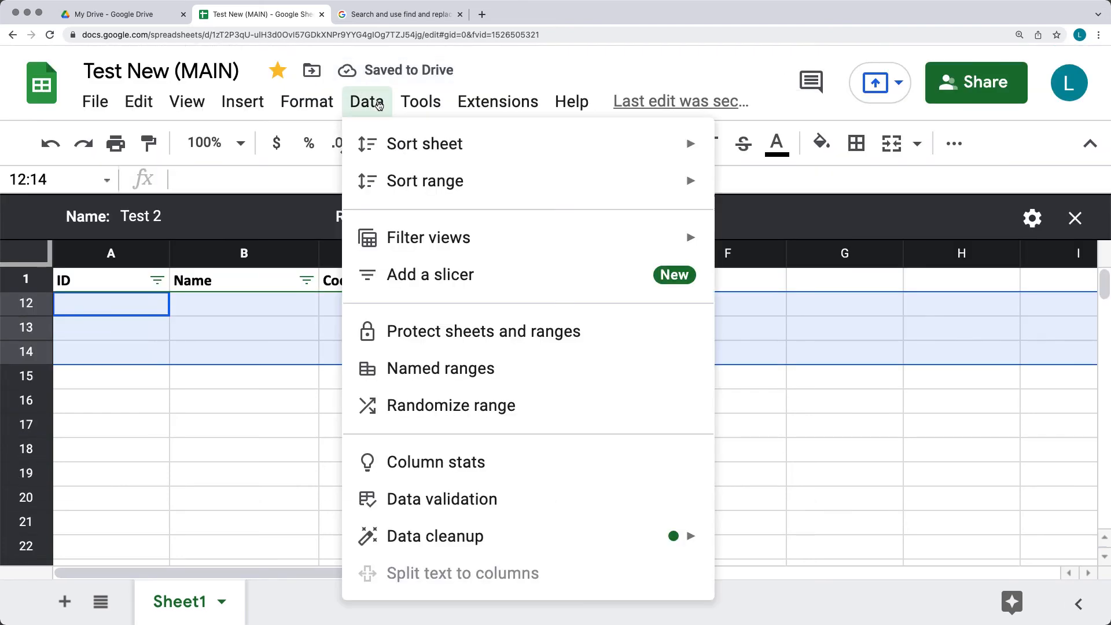
mouse_move(449, 249)
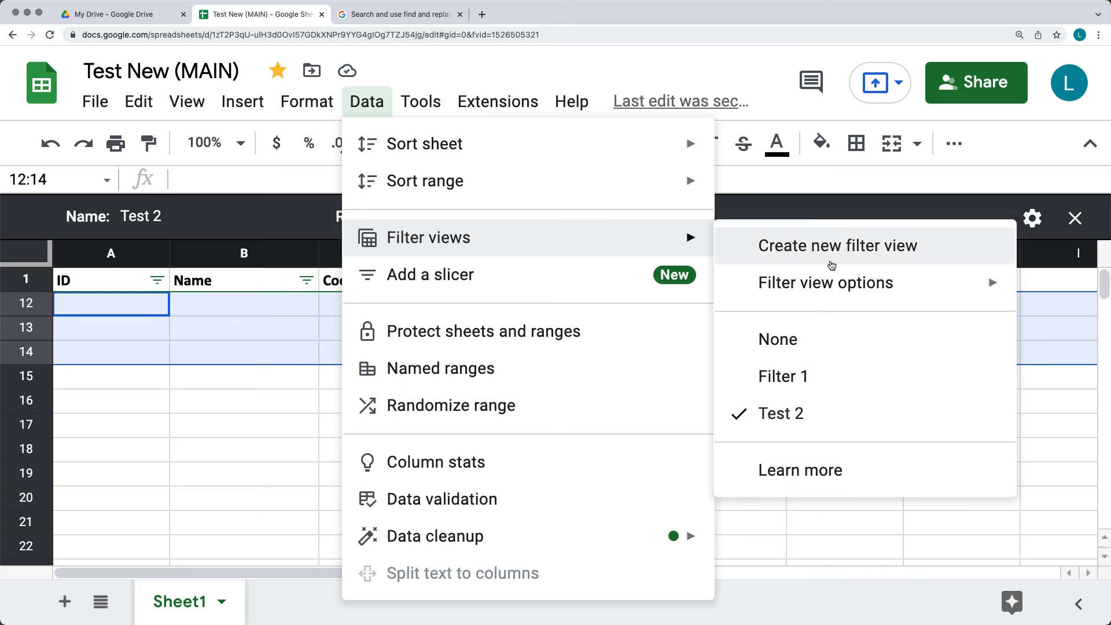
mouse_move(817, 288)
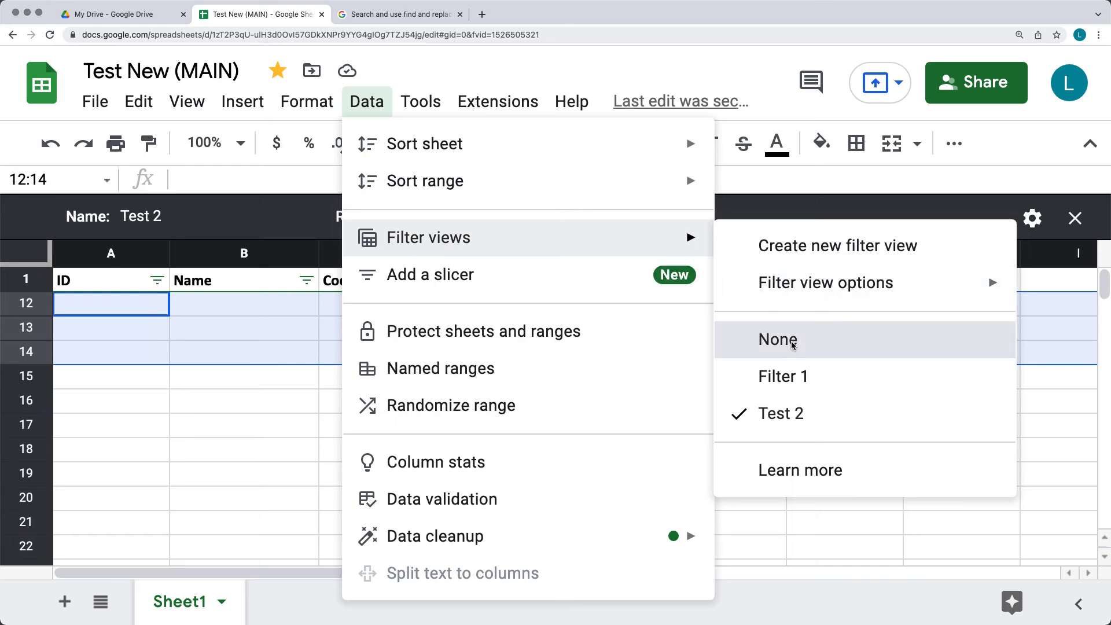
left_click(793, 341)
left_click(627, 341)
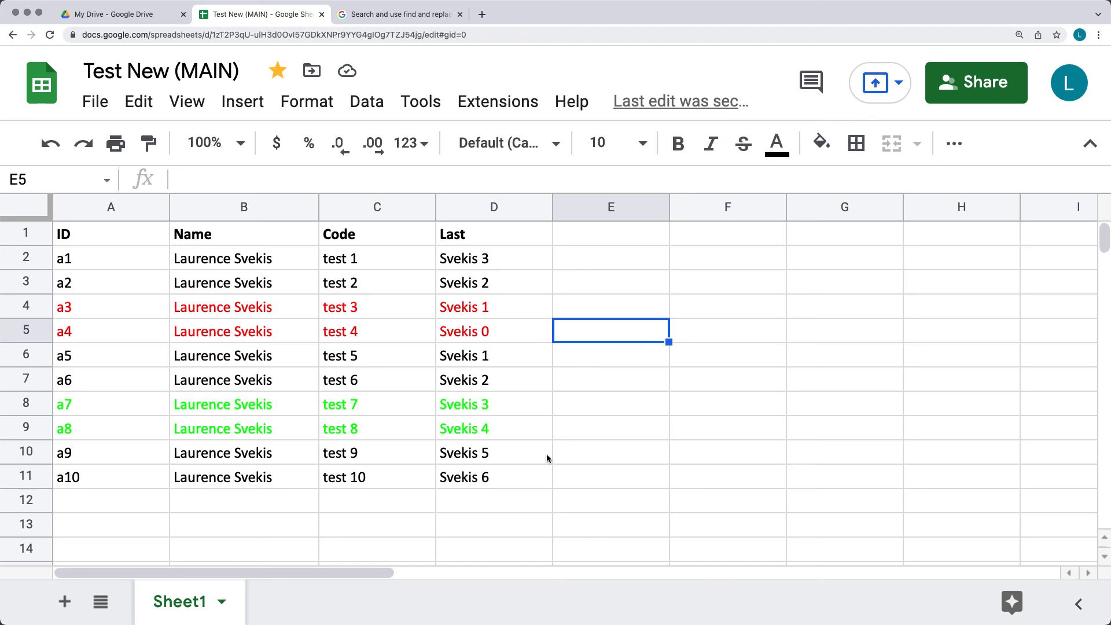
left_click_drag(514, 481, 64, 259)
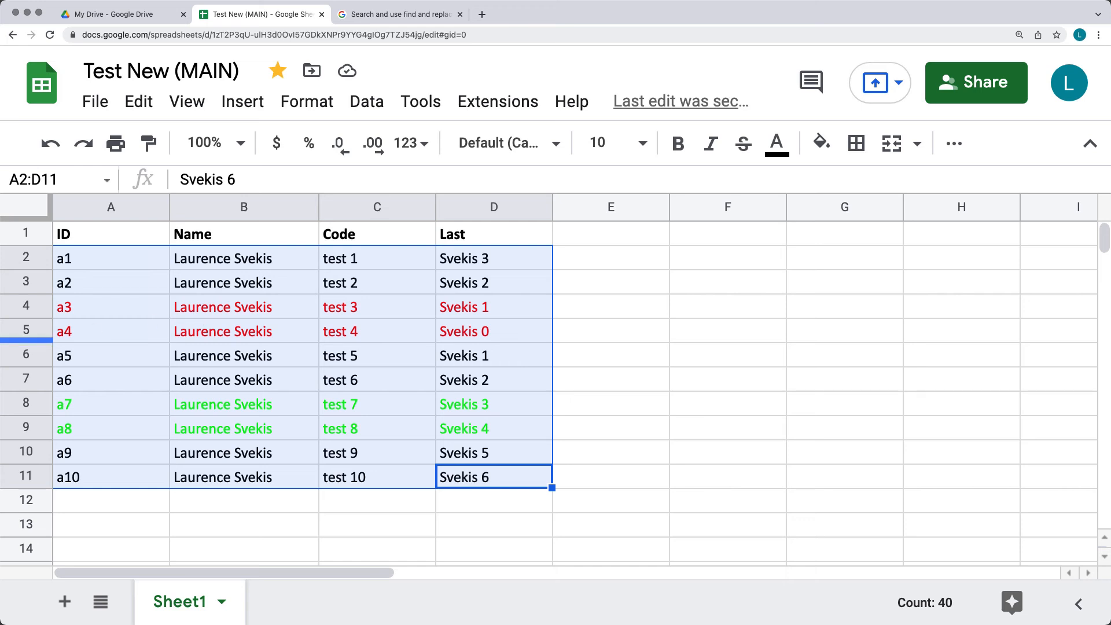
left_click(615, 335)
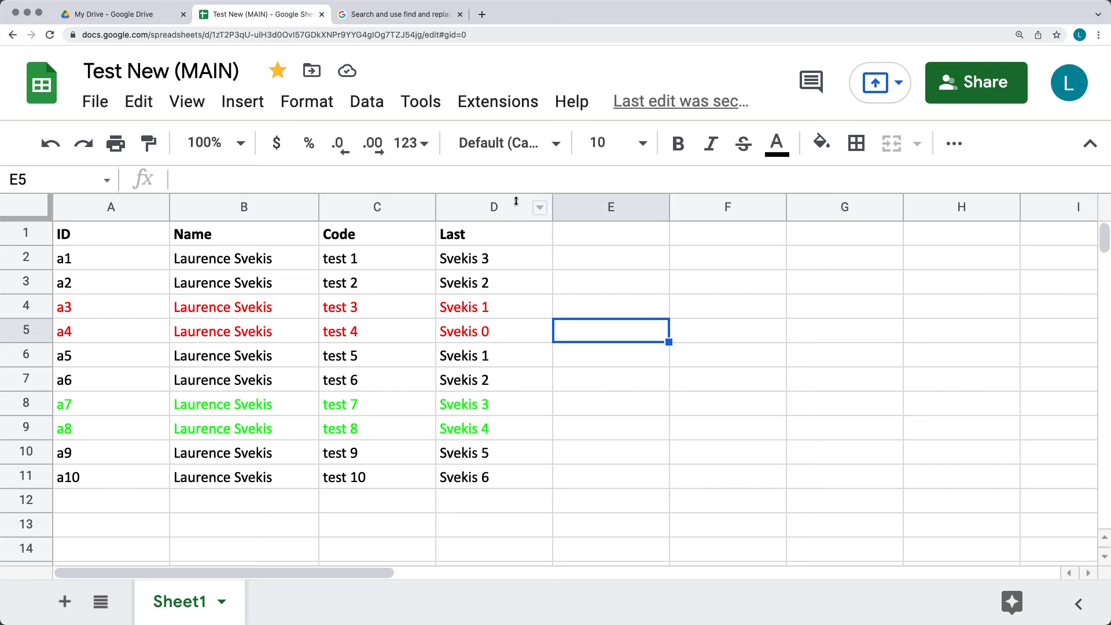
Reopen the Test 2 filter view, examine the rows below its header, and close the view.
left_click(369, 108)
mouse_move(413, 281)
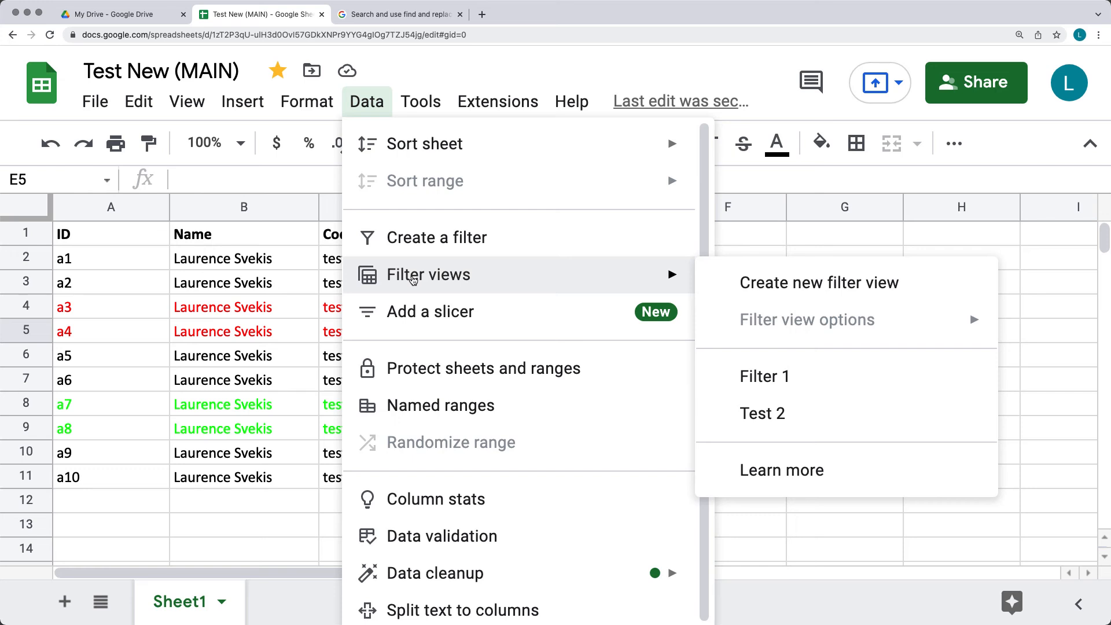
left_click(779, 414)
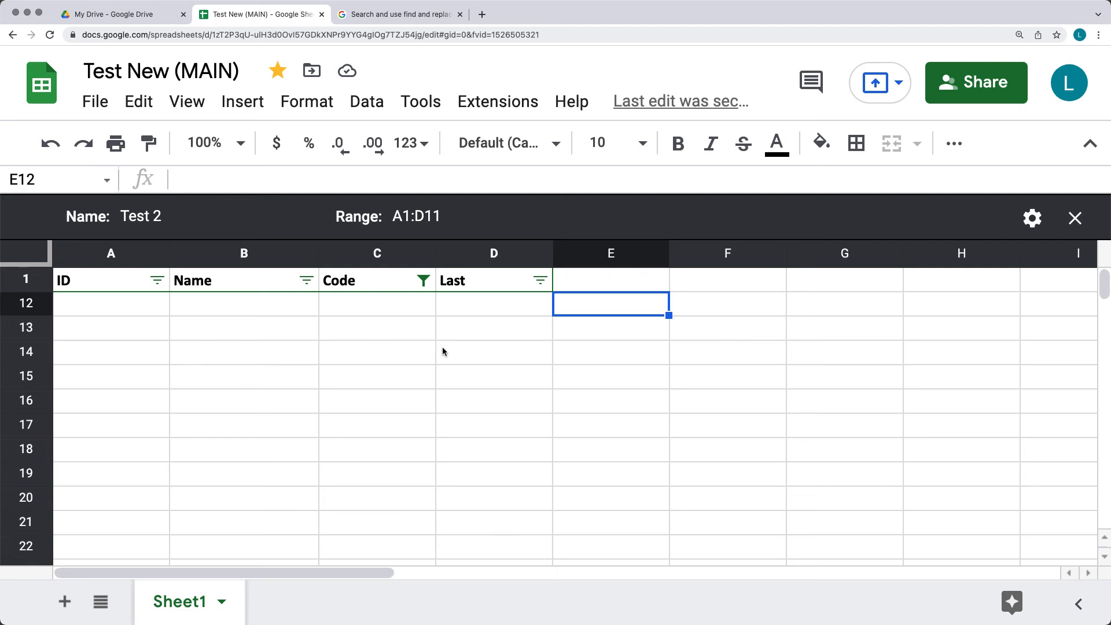
left_click(33, 301)
left_click(258, 361)
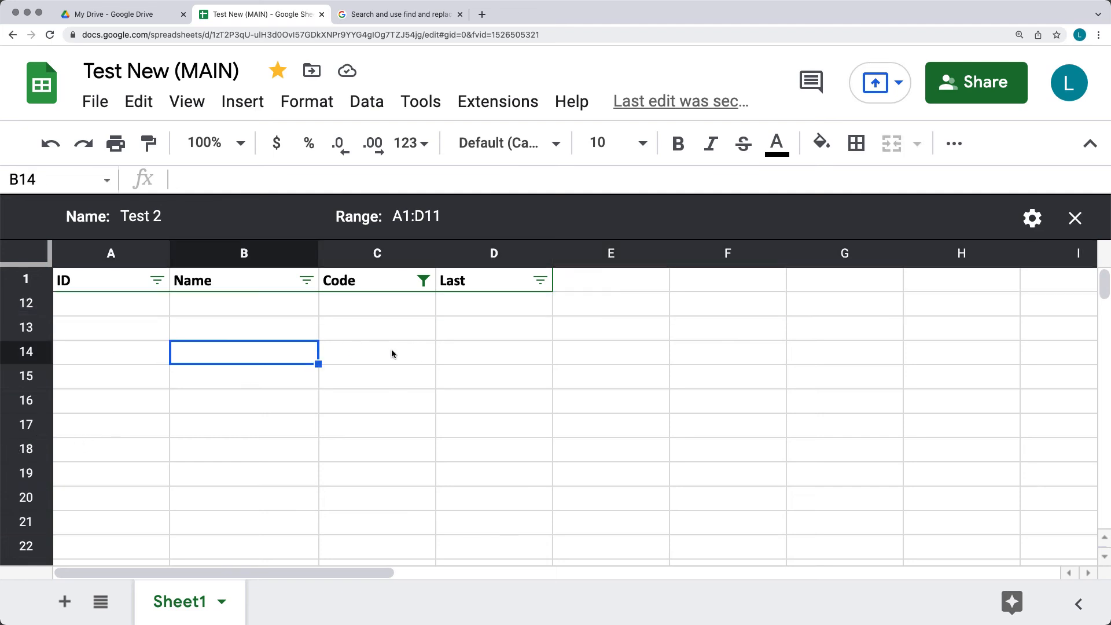
left_click(1076, 221)
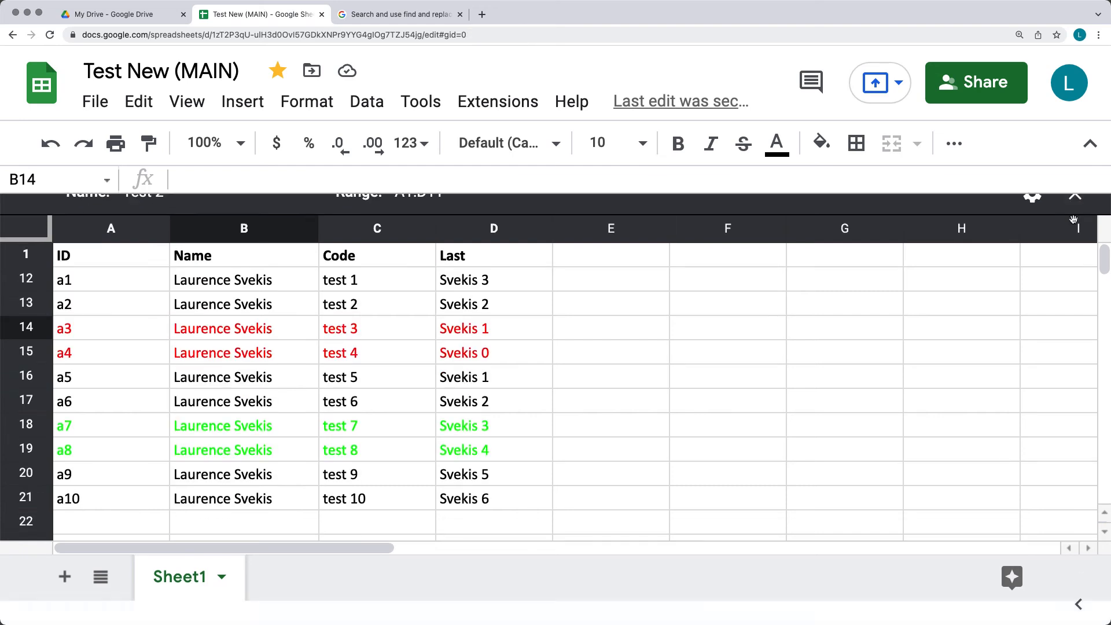
left_click(549, 376)
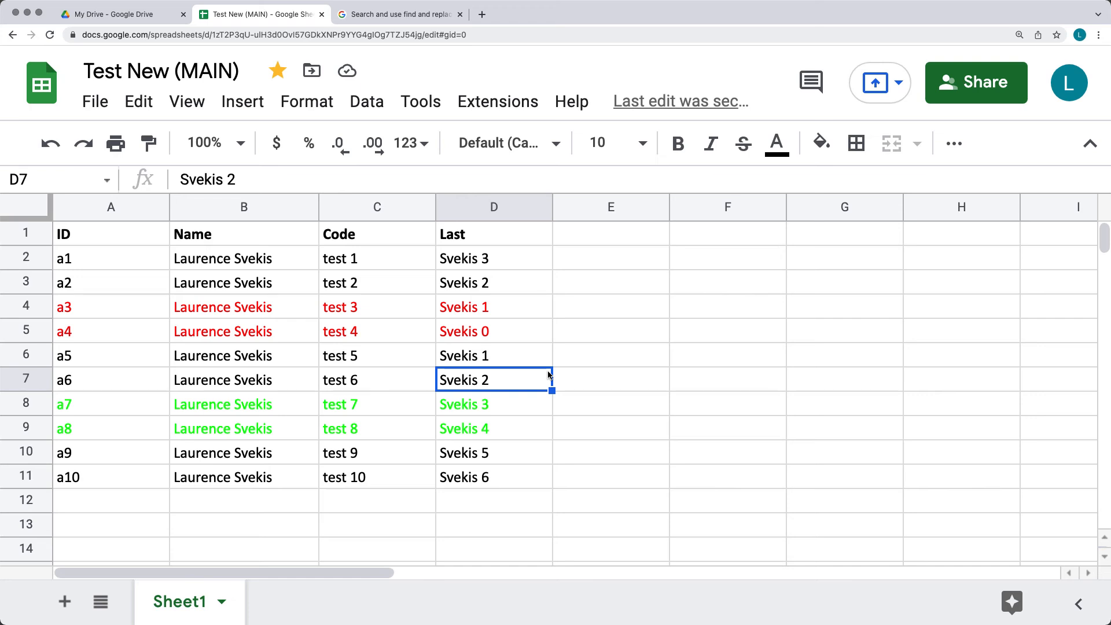
Open the Filter 1 filter view and delete it.
left_click(363, 103)
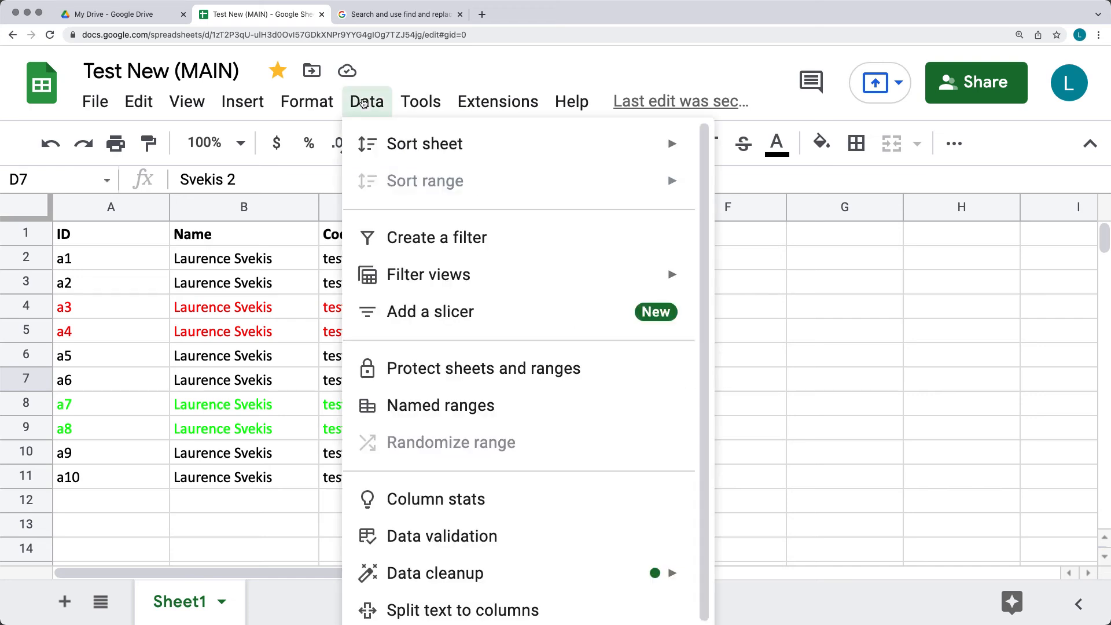
mouse_move(420, 286)
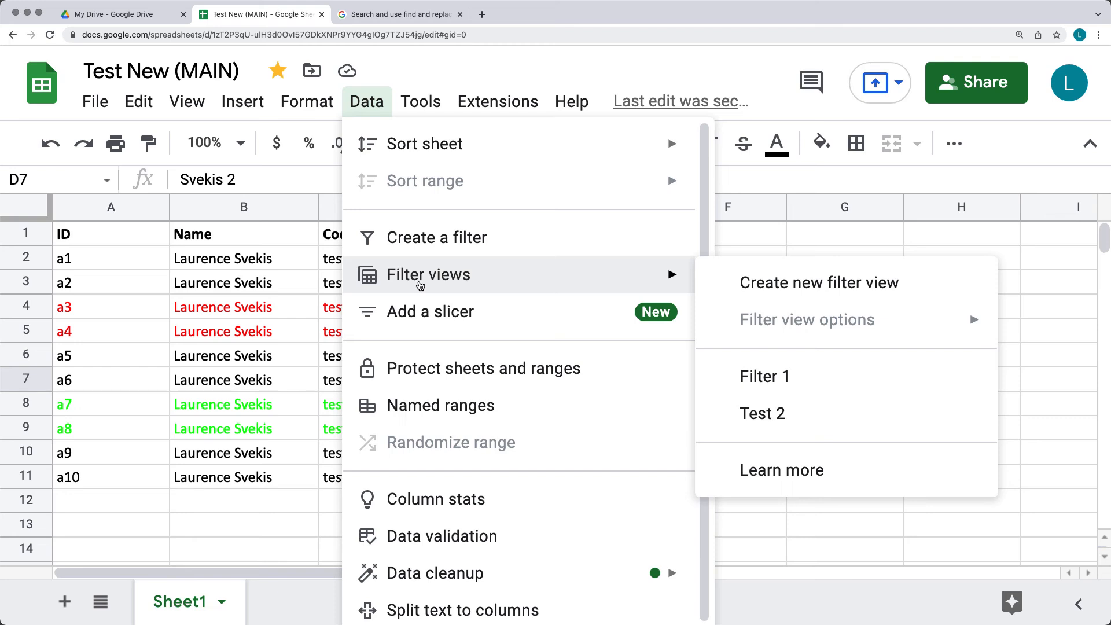
left_click(869, 395)
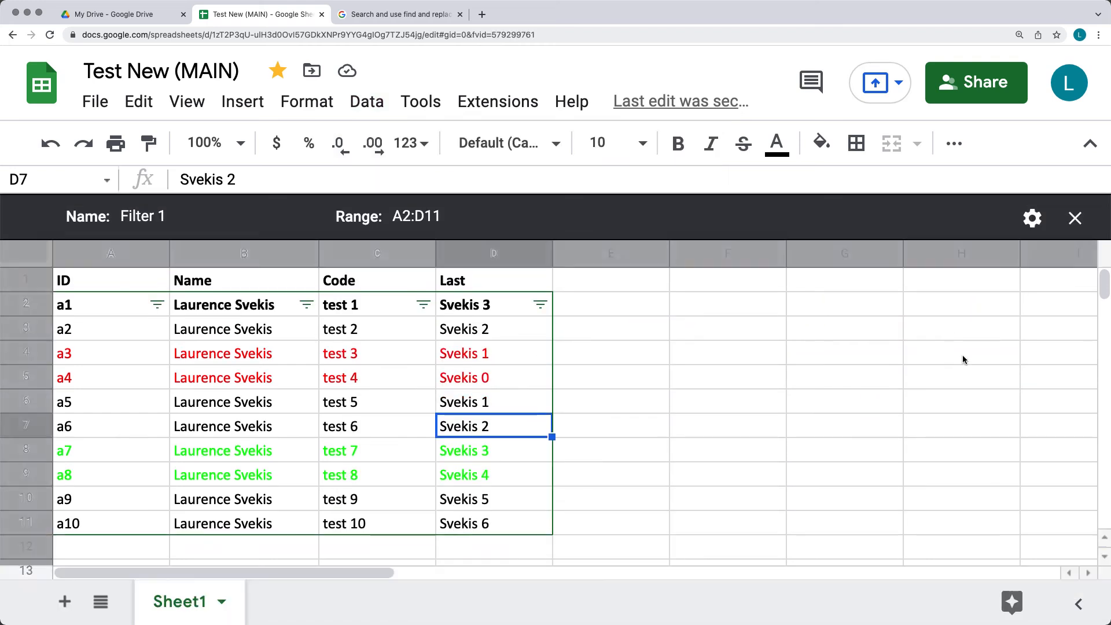
left_click(1033, 220)
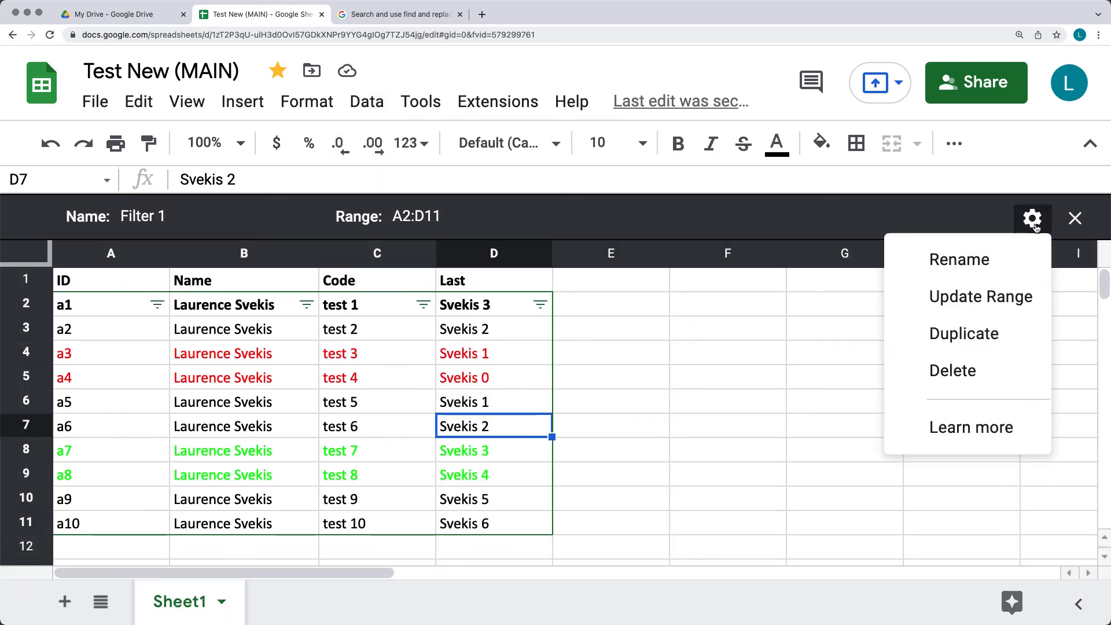
left_click(953, 370)
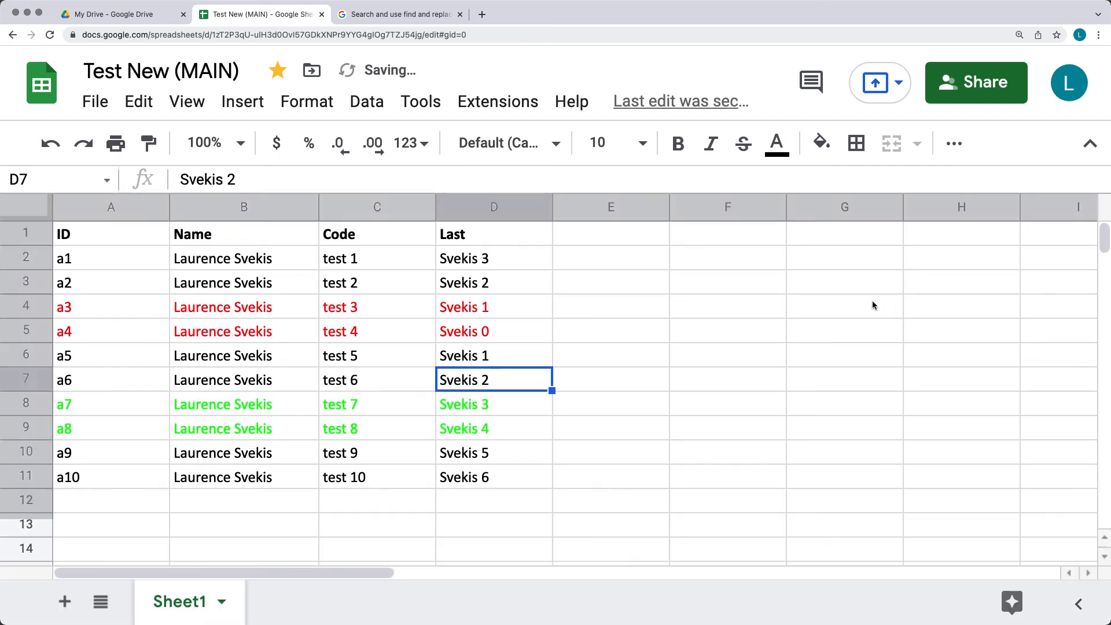
Open the Test 2 filter view, duplicate it, and close the copy under its default name.
left_click(367, 103)
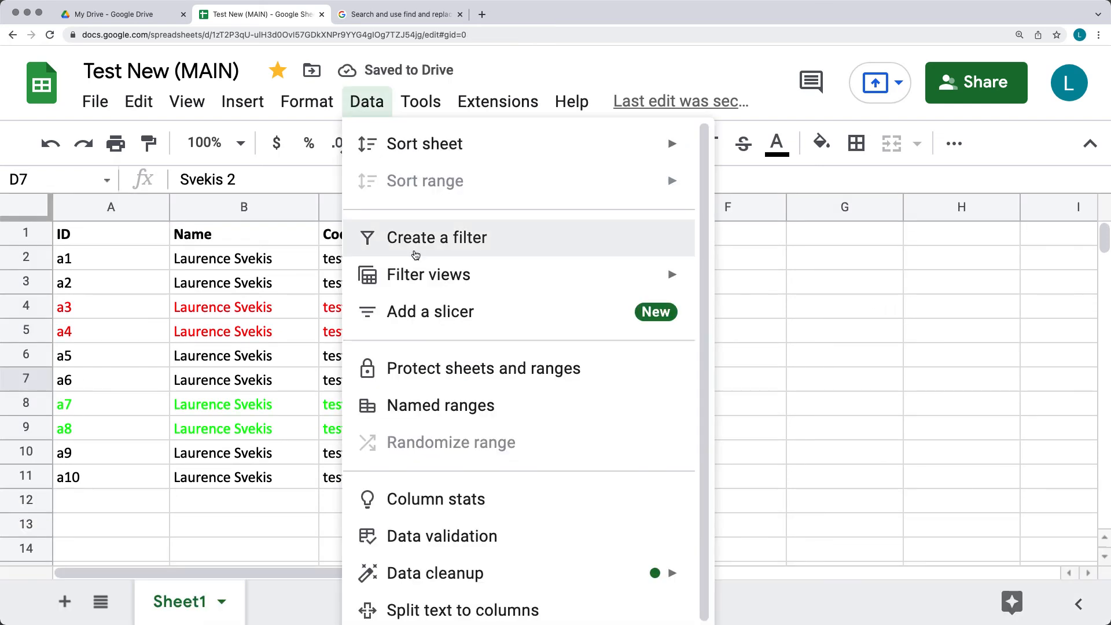
mouse_move(416, 276)
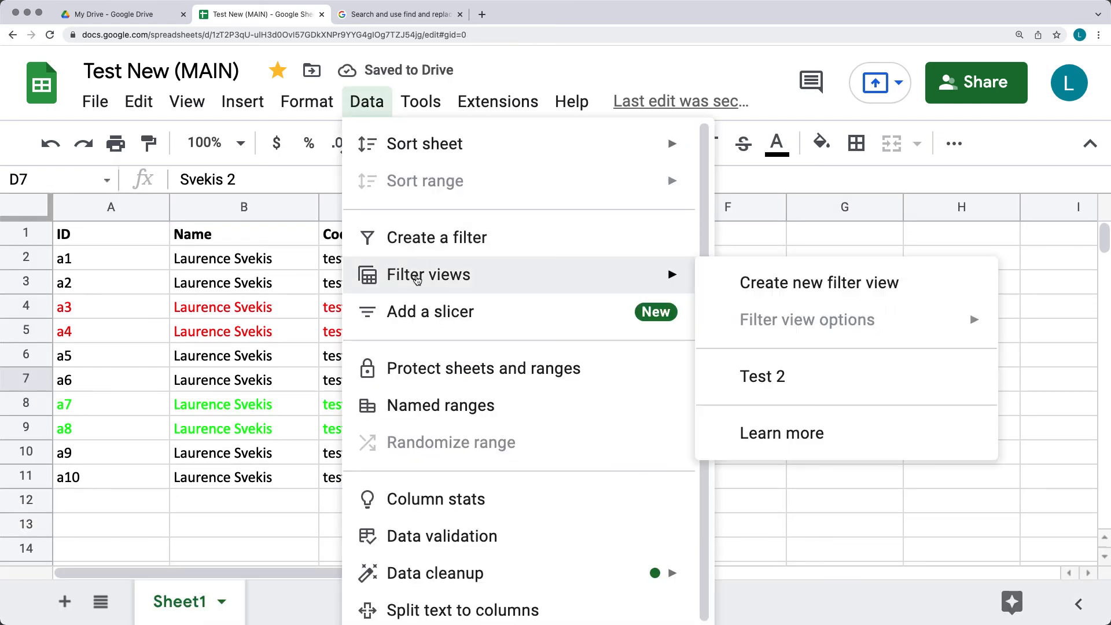
left_click(781, 379)
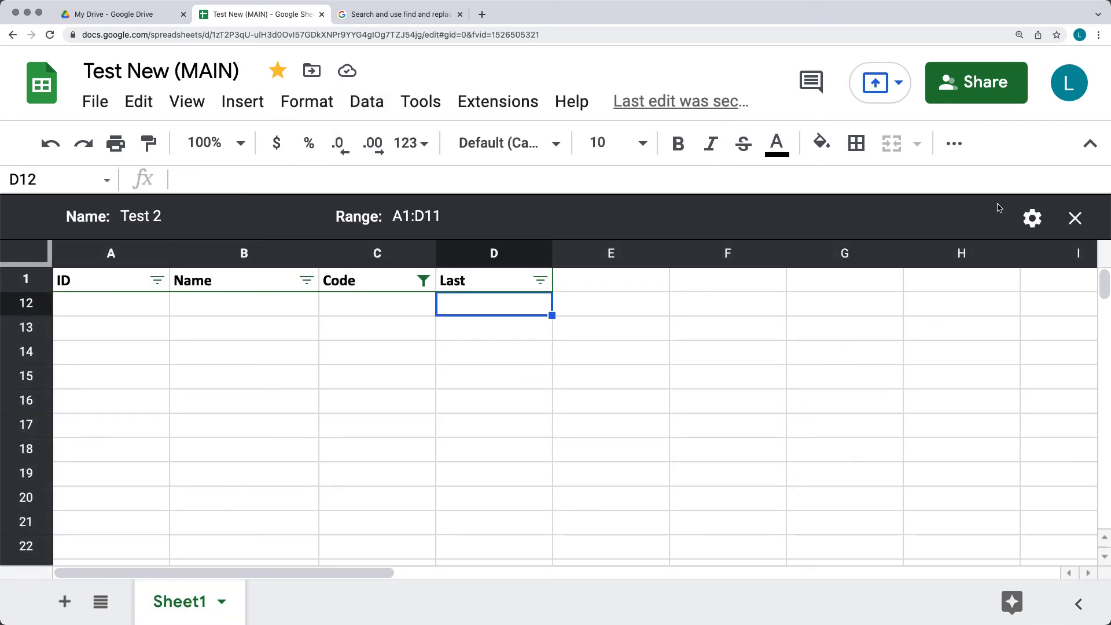
left_click(1034, 220)
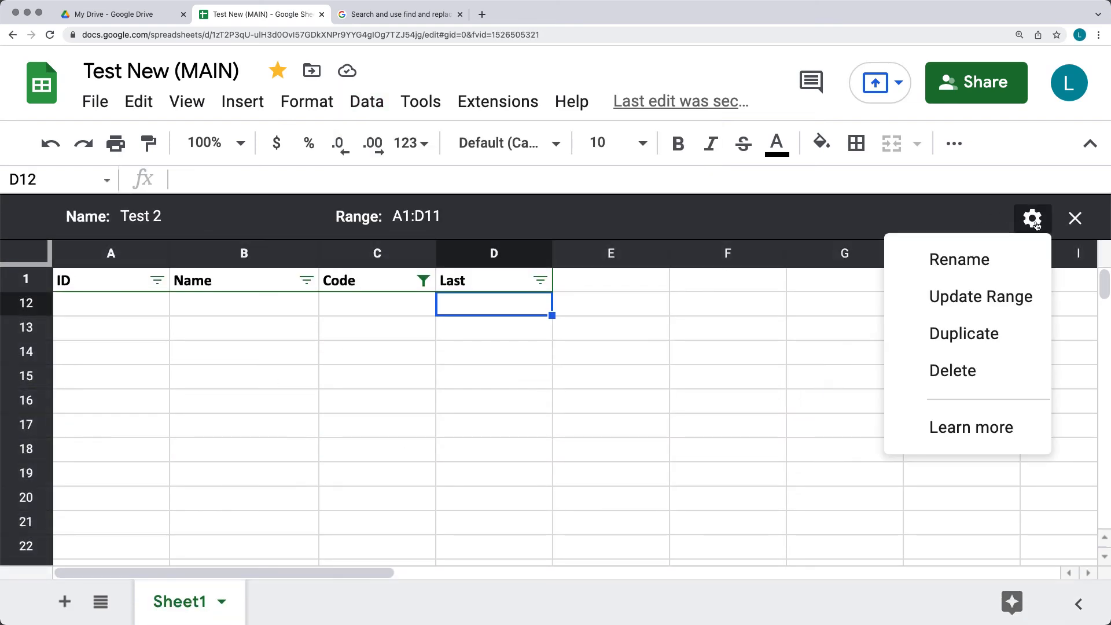
left_click(974, 339)
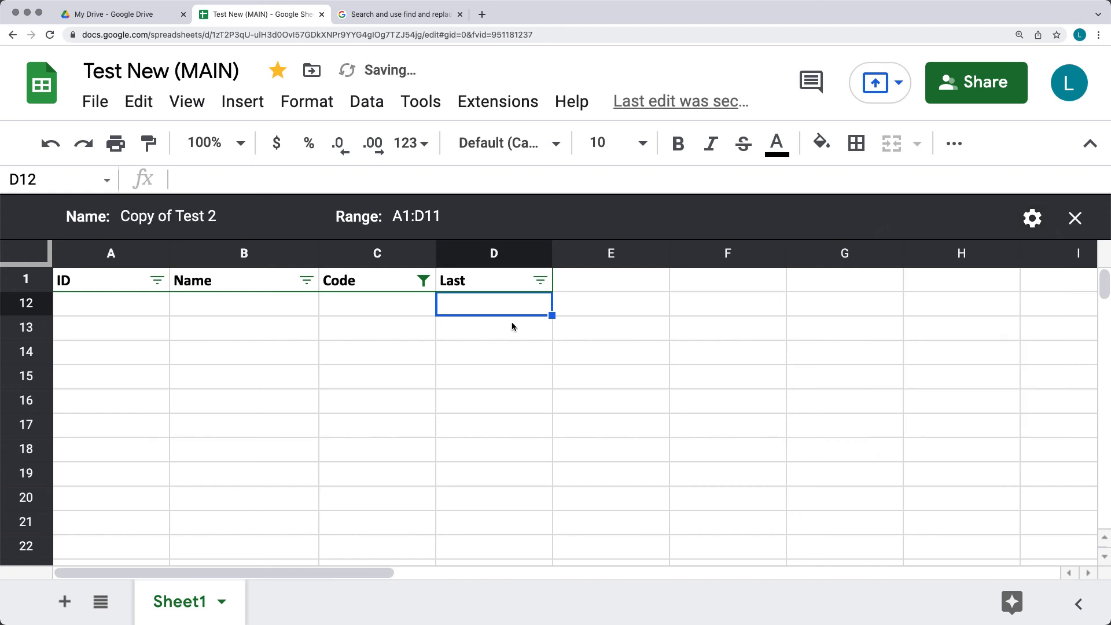
left_click(215, 222)
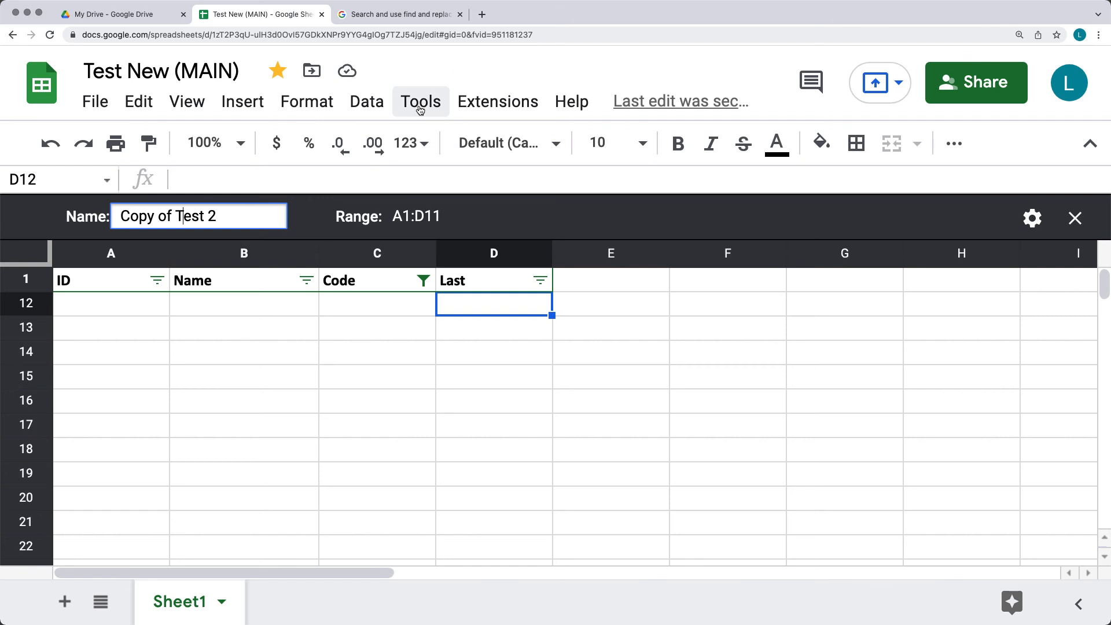
left_click(1075, 218)
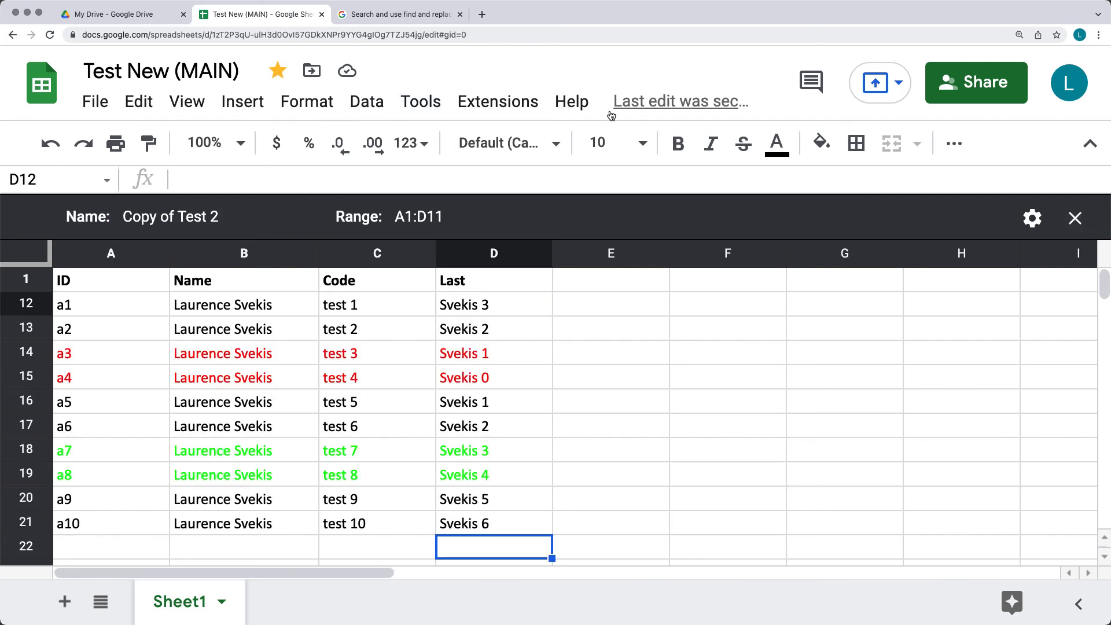
Open the Test 2 filter view, remove the &fvid parameter from the page address, and load the shortened address.
left_click(372, 103)
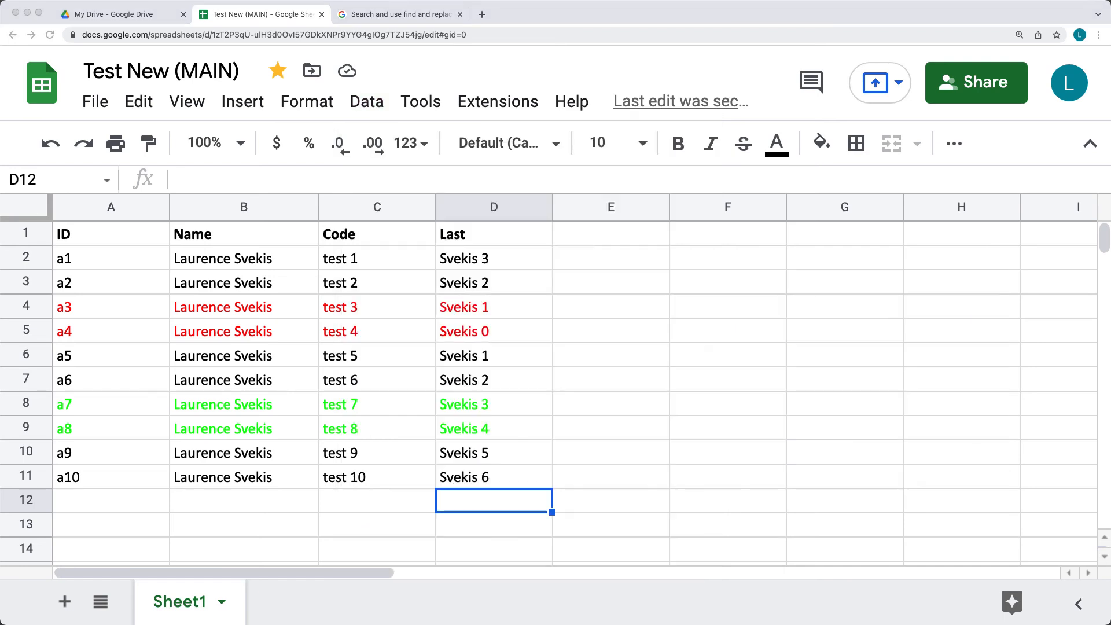
left_click(420, 107)
mouse_move(366, 103)
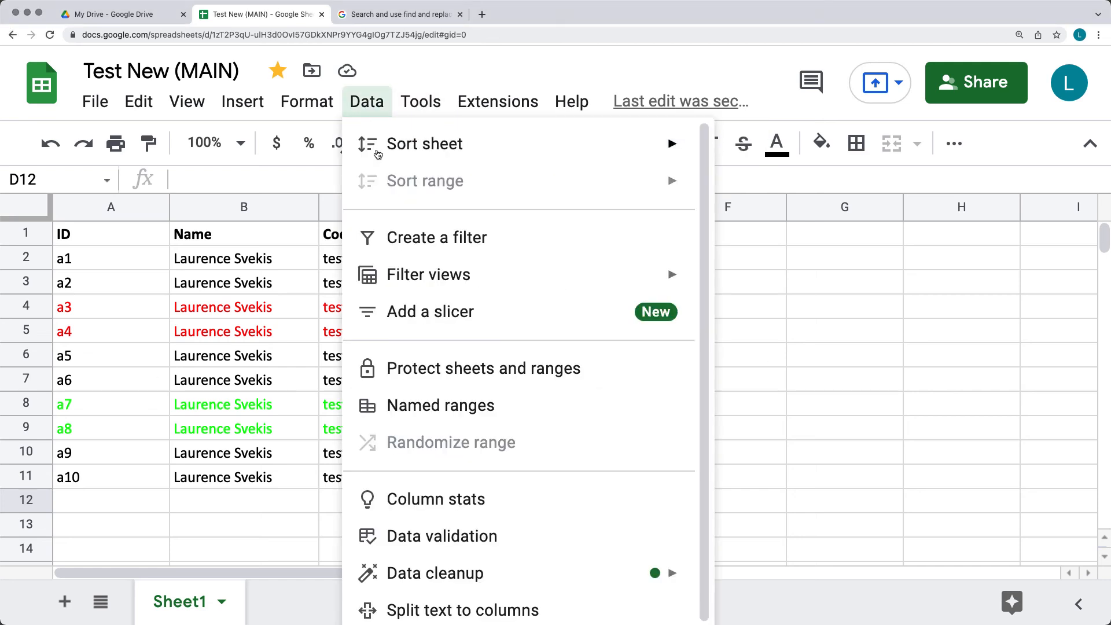
mouse_move(439, 277)
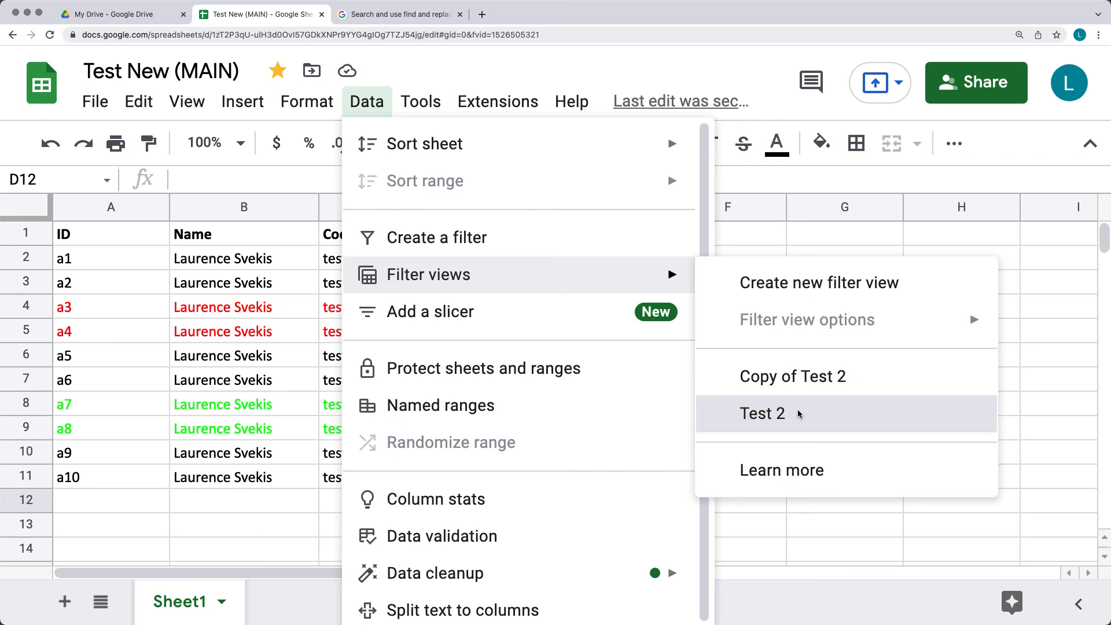
left_click(797, 413)
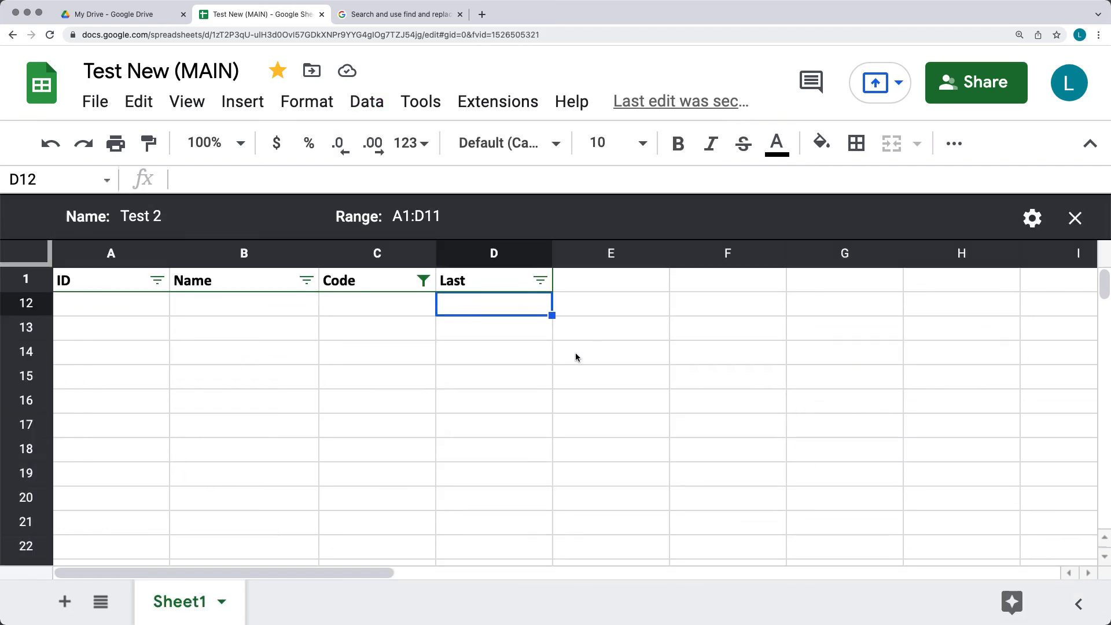
left_click(572, 35)
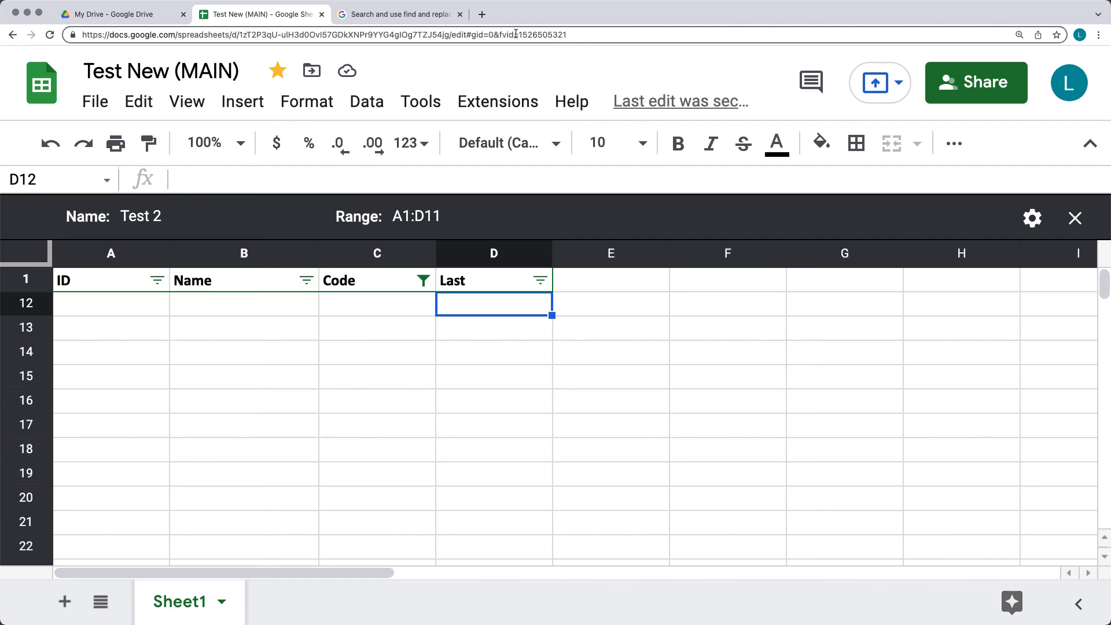
left_click_drag(493, 35, 598, 35)
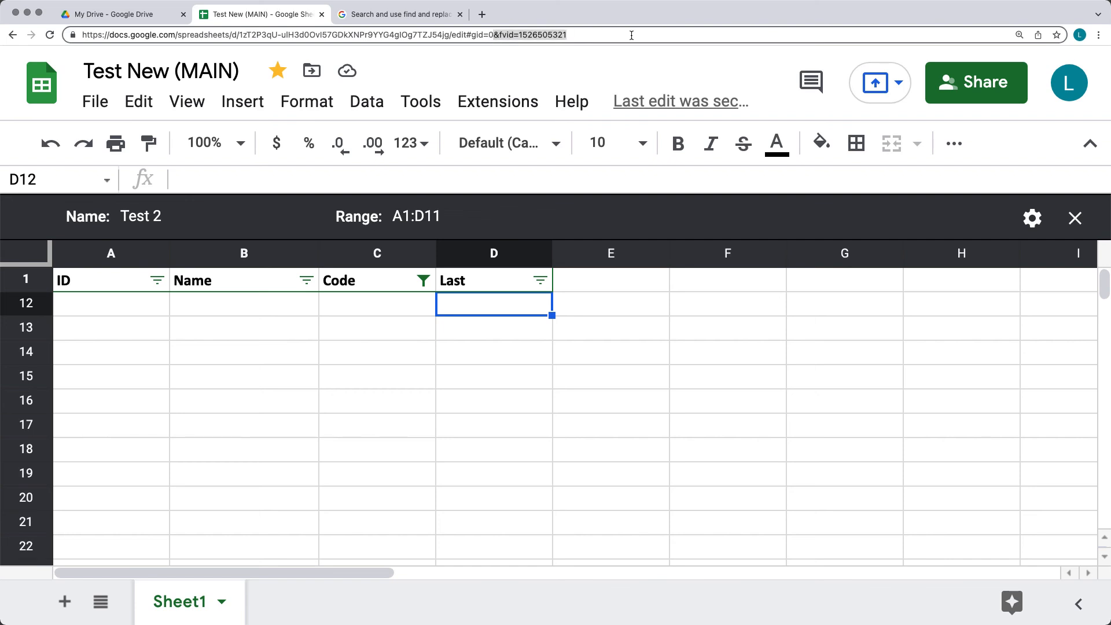
key("BackSpace")
key("Return")
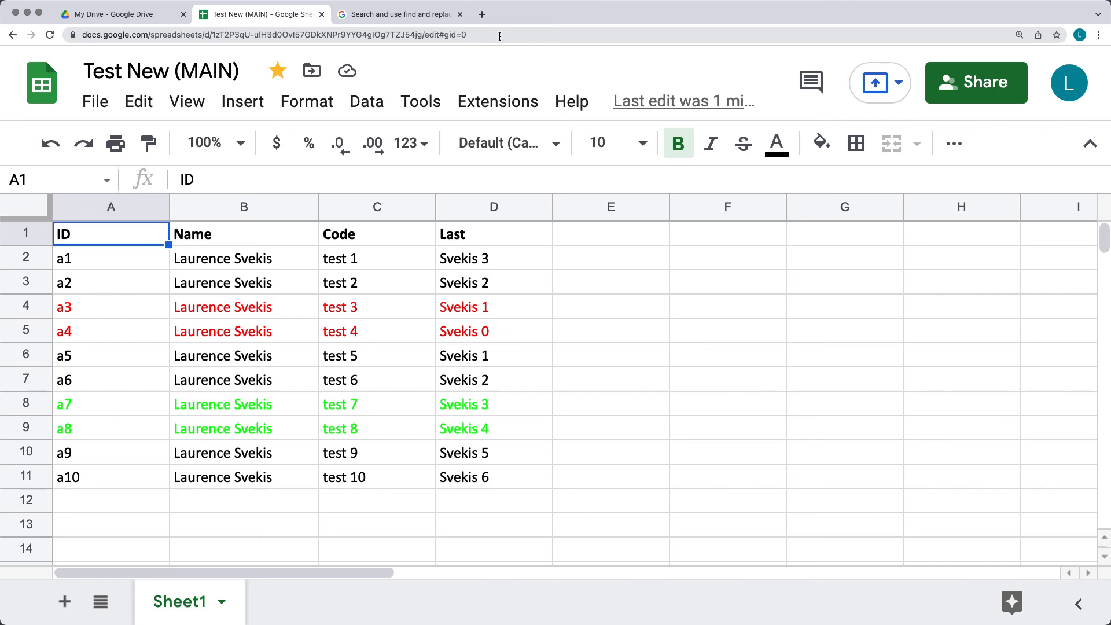
Reopen the Test 2 filter view, copy its page address, and load it in the browser tab showing the find and replace help page.
left_click(428, 108)
mouse_move(370, 105)
mouse_move(405, 276)
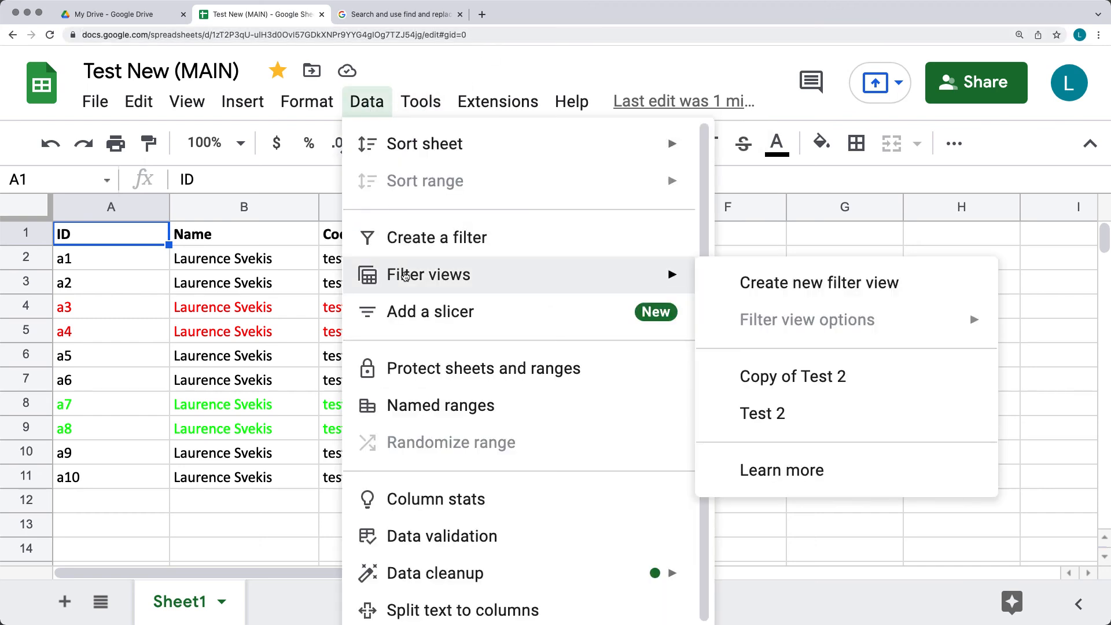
left_click(841, 414)
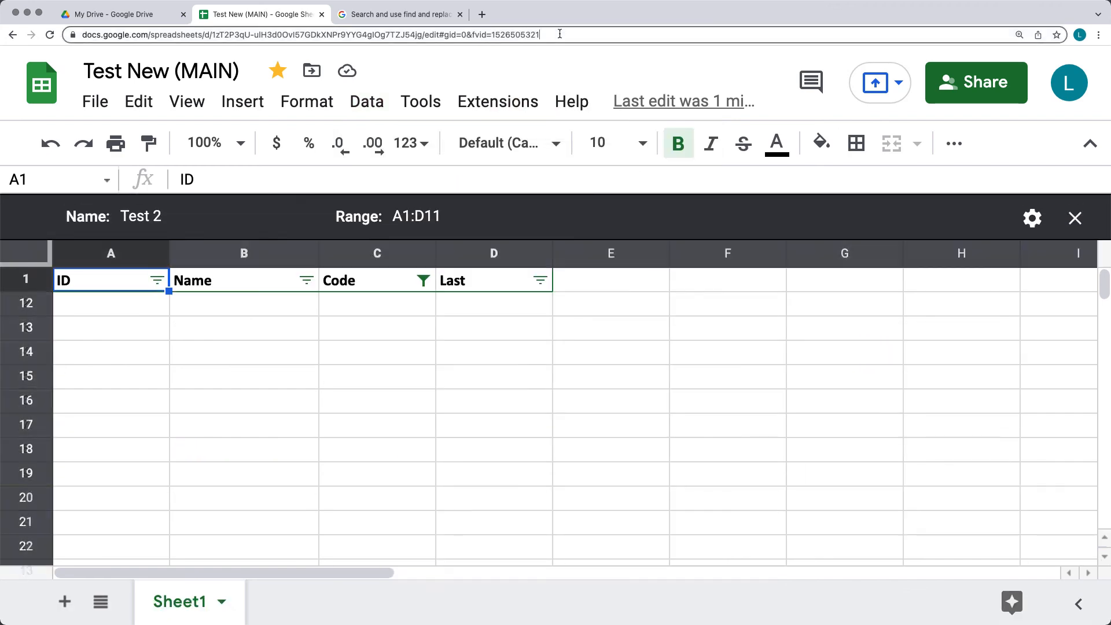
left_click(559, 34)
key("super+c")
left_click(400, 14)
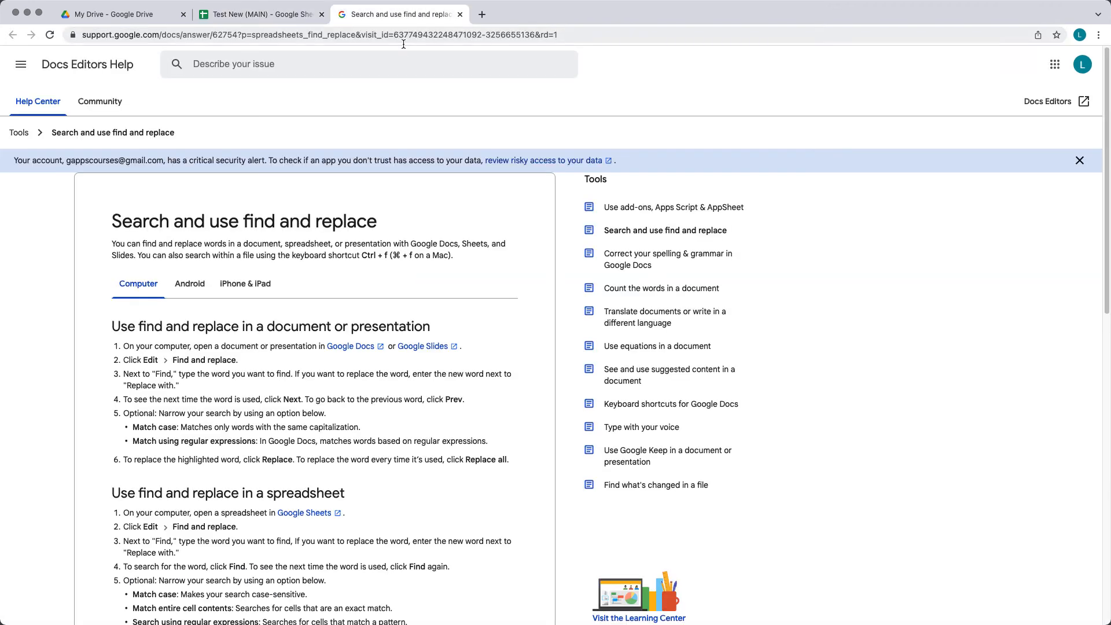
left_click(407, 35)
key("super+v")
key("Return")
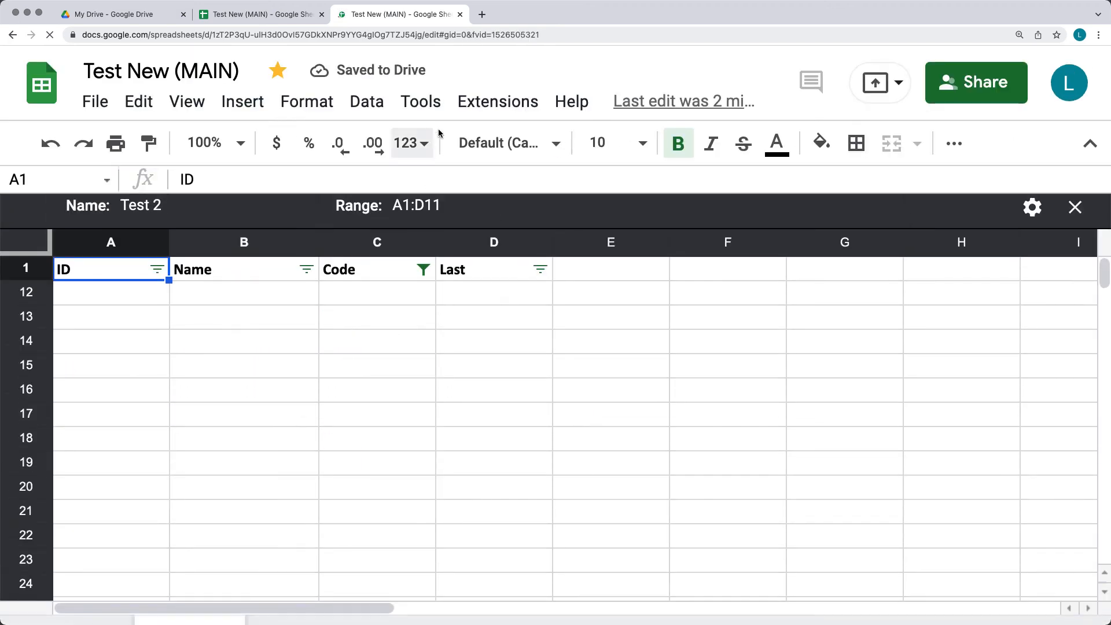
Highlight the fvid parameter in the page address, close the Test 2 filter view, and select cell D6.
left_click_drag(470, 35, 626, 35)
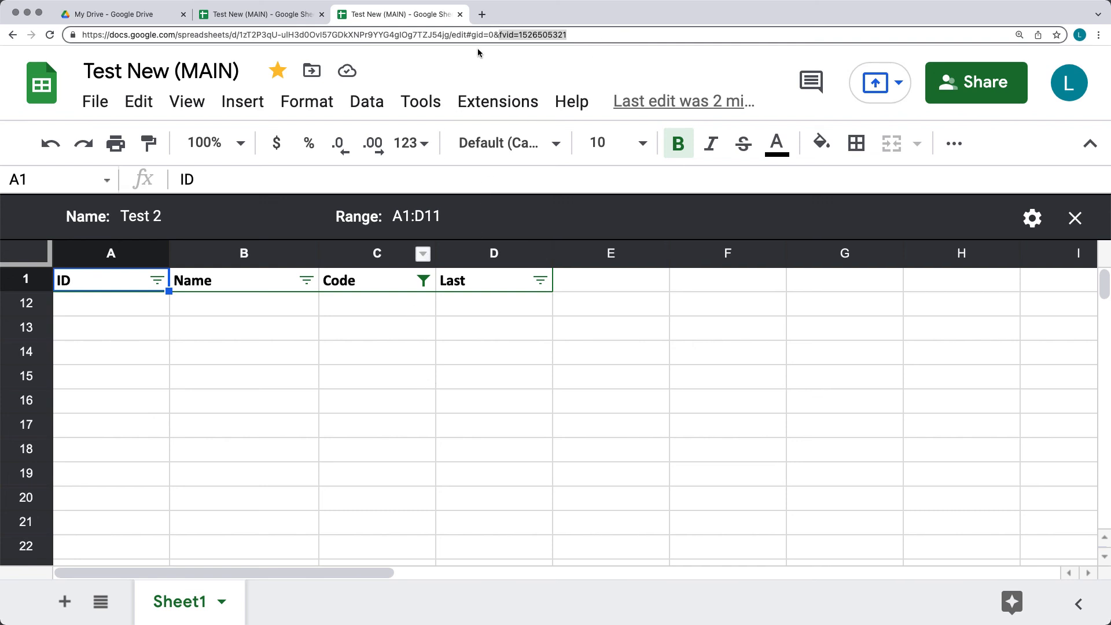
left_click(1075, 218)
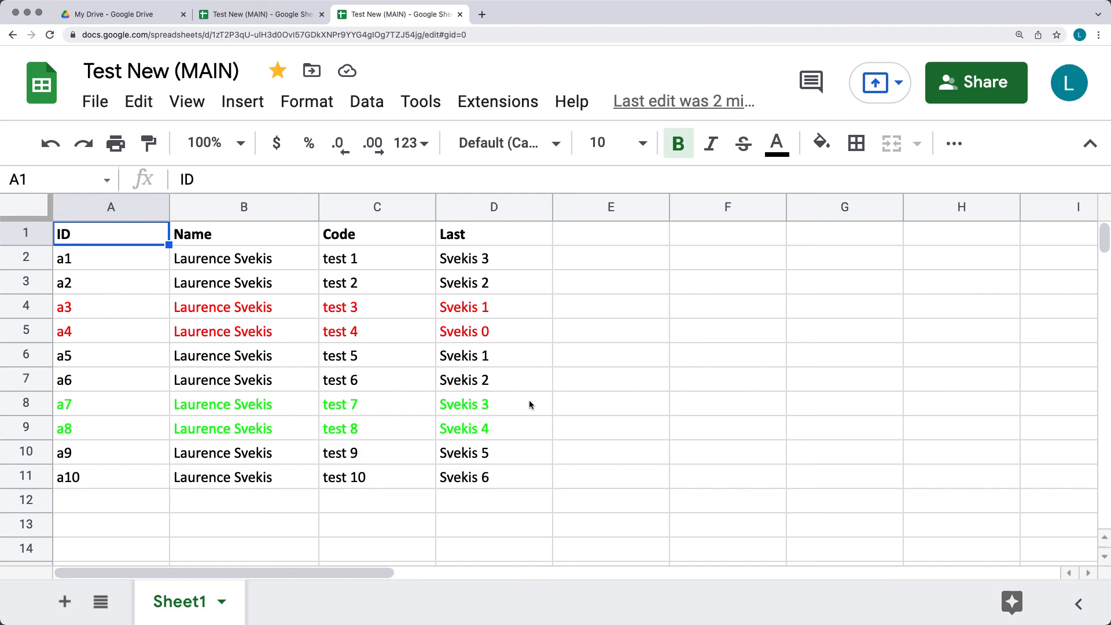
left_click(485, 365)
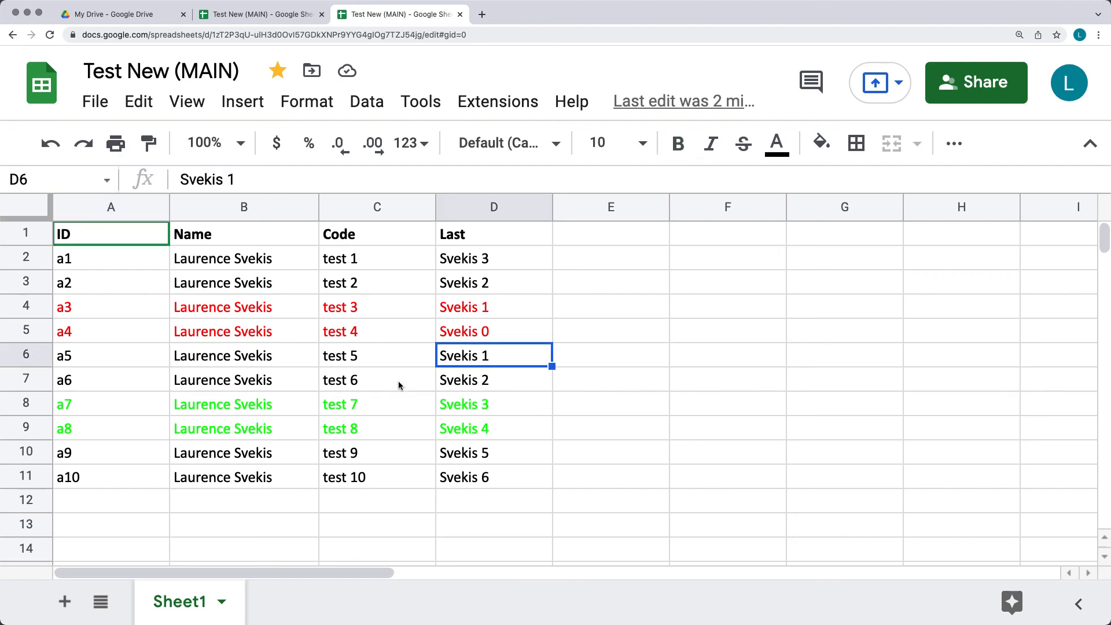
Open the saved Test 2 filter view on the sheet again.
left_click(417, 104)
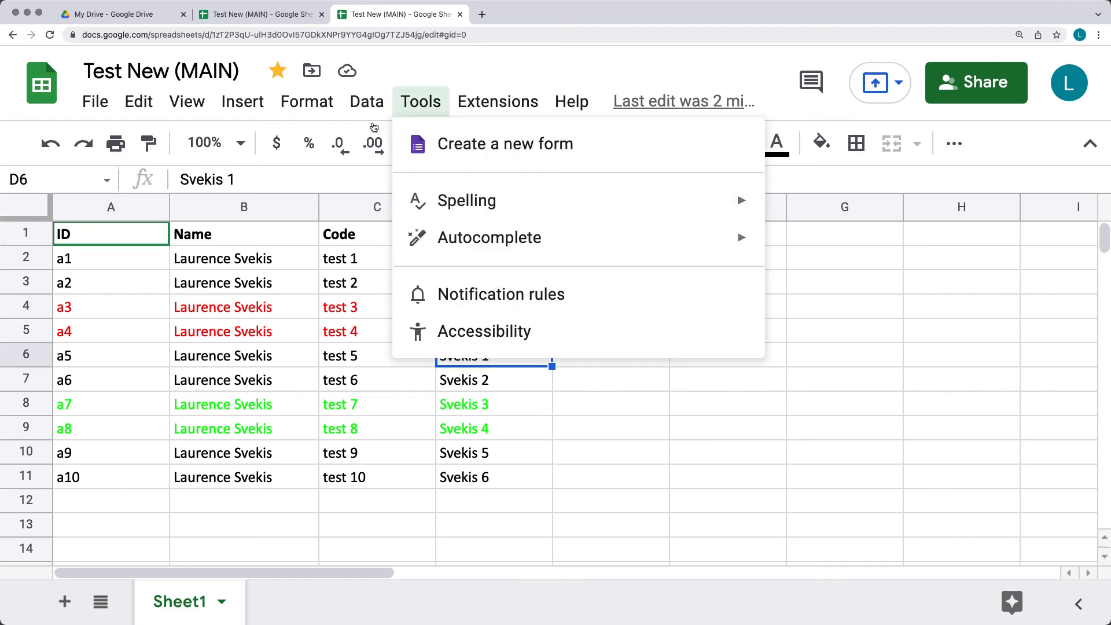
mouse_move(367, 101)
mouse_move(408, 272)
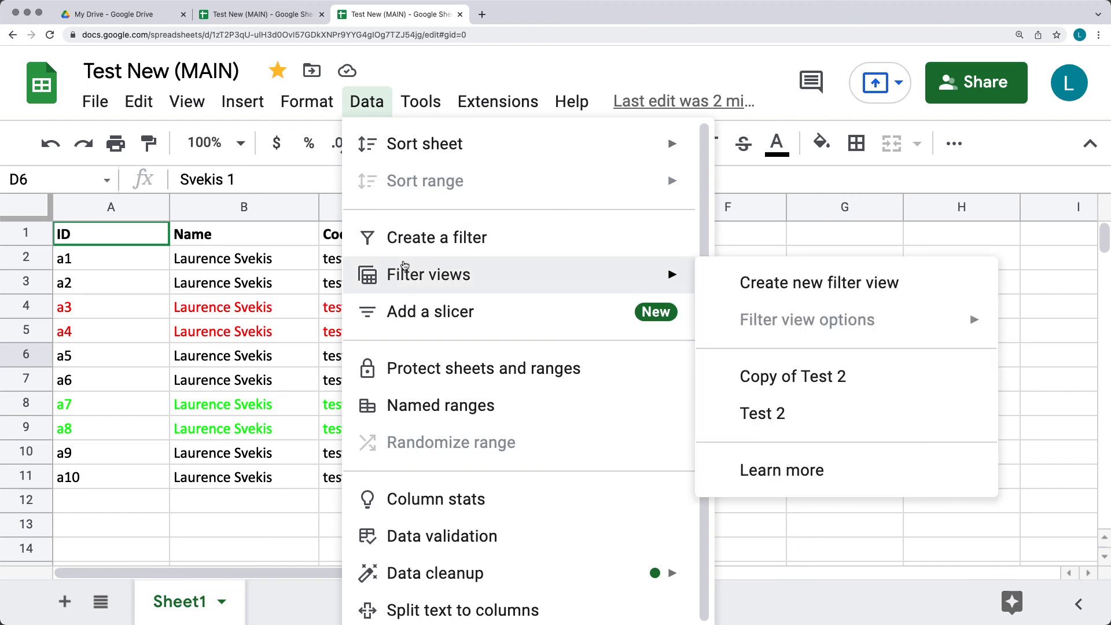
left_click(799, 419)
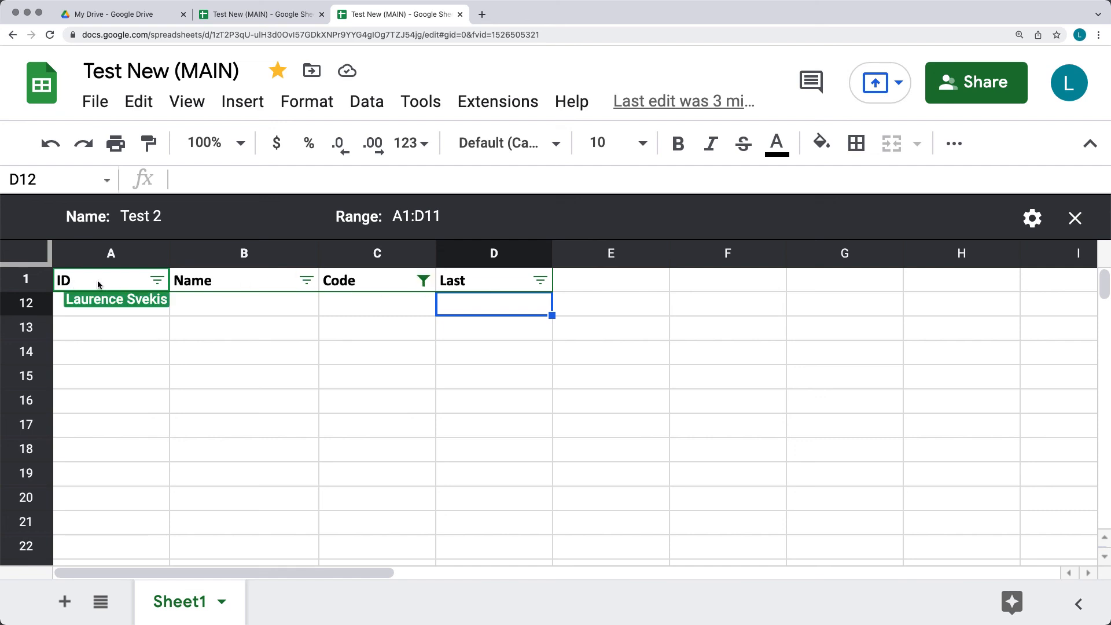
Check the Code and Name column filter options, and set the Code column's filter condition to None.
left_click(423, 281)
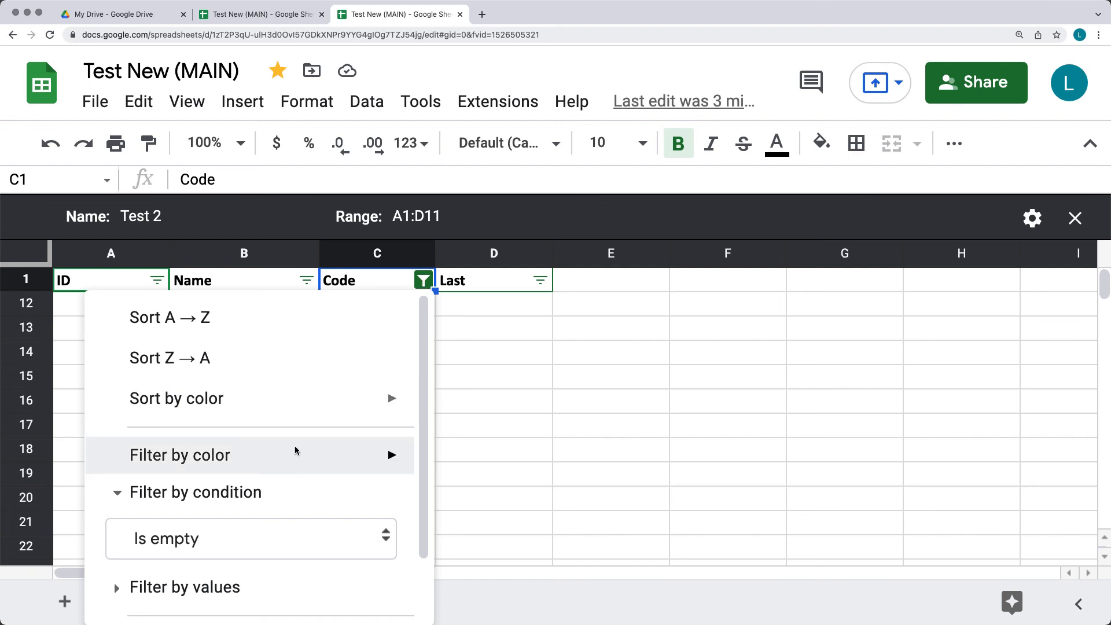
scroll(295, 446, "down", 2)
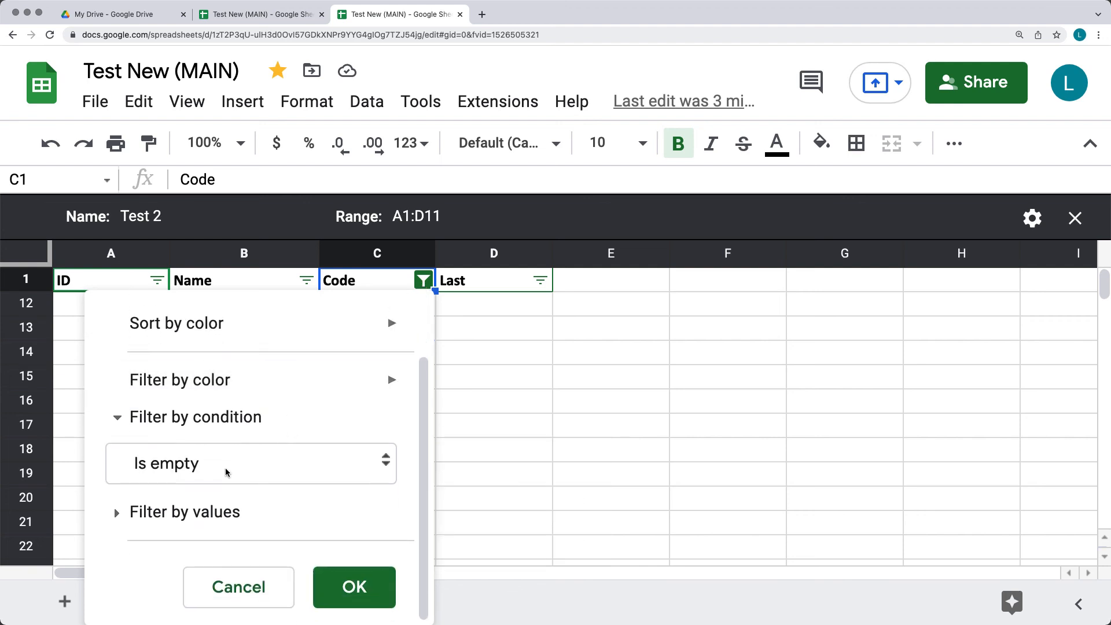
left_click(307, 281)
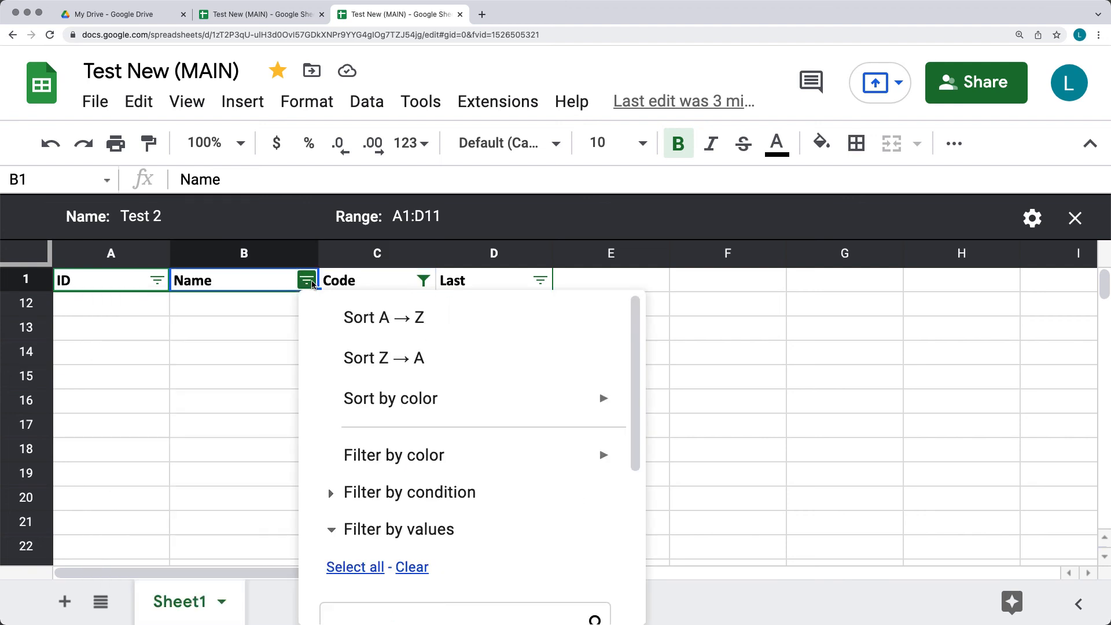
mouse_move(405, 457)
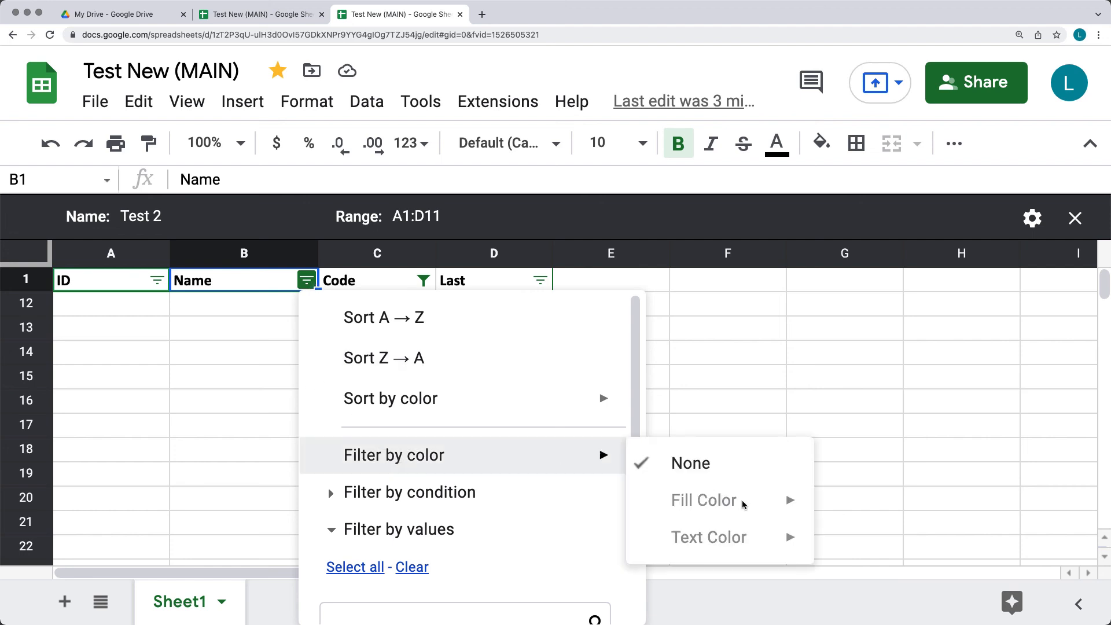
left_click(423, 282)
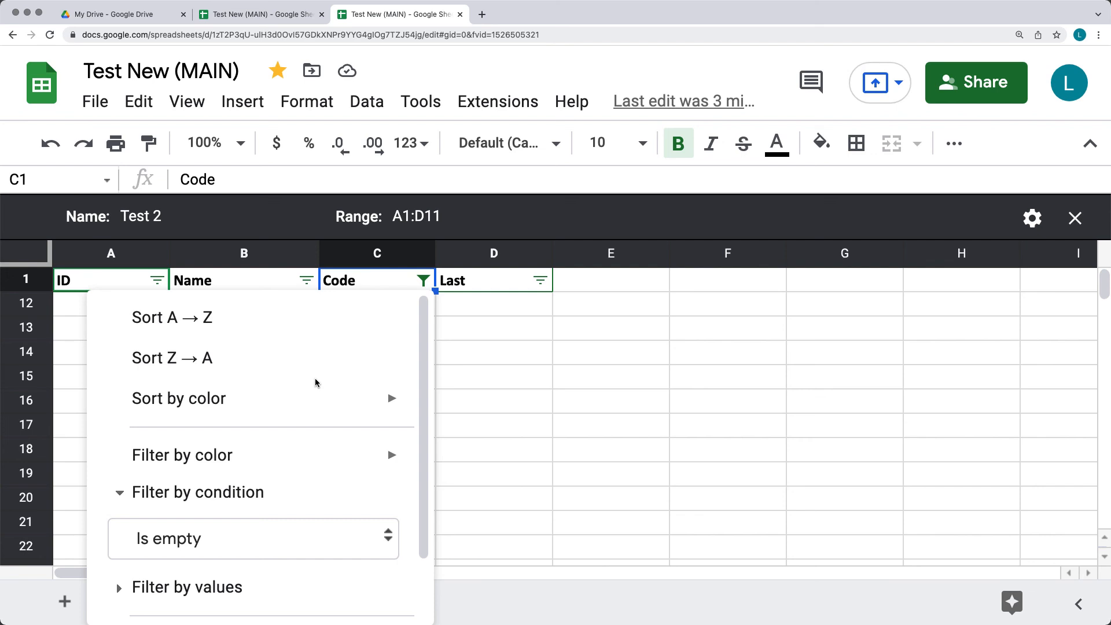
left_click(248, 527)
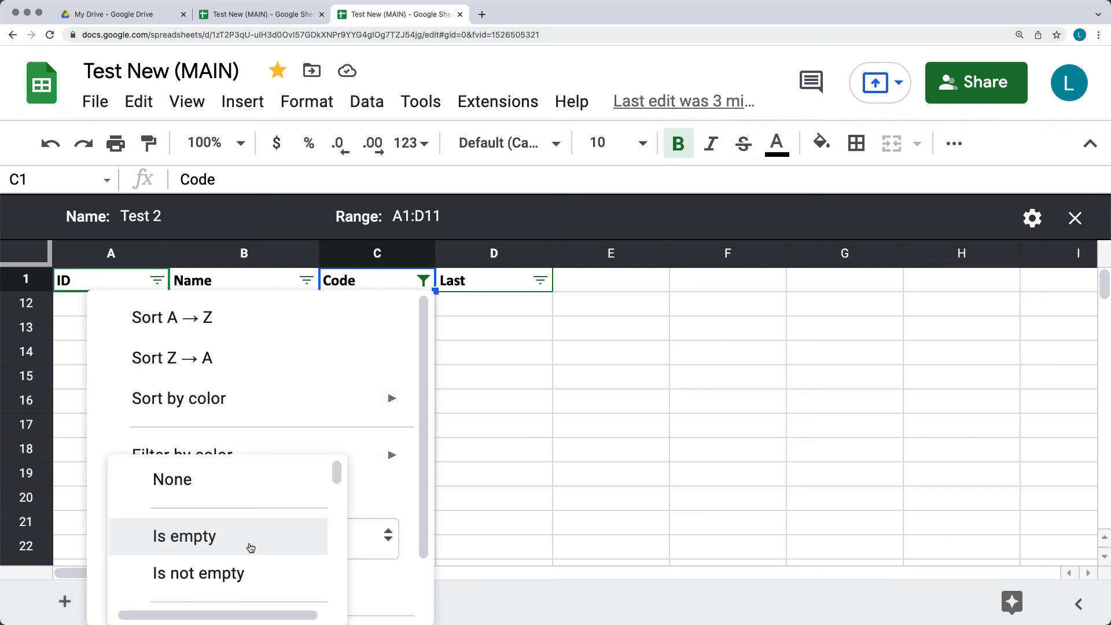
left_click(214, 489)
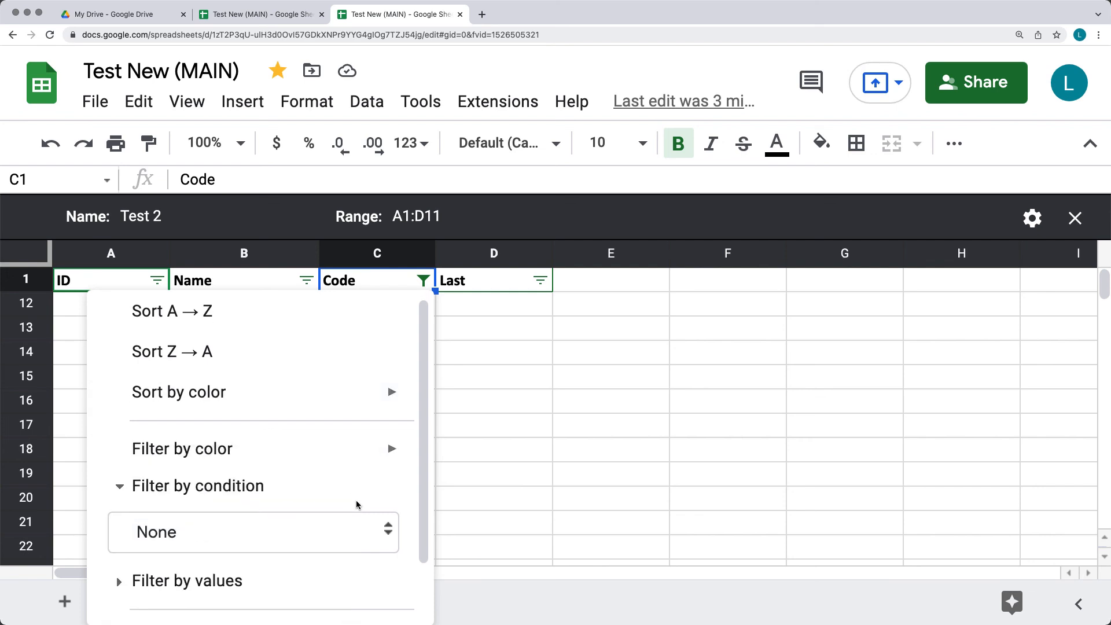
scroll(356, 521, "down", 2)
left_click(355, 586)
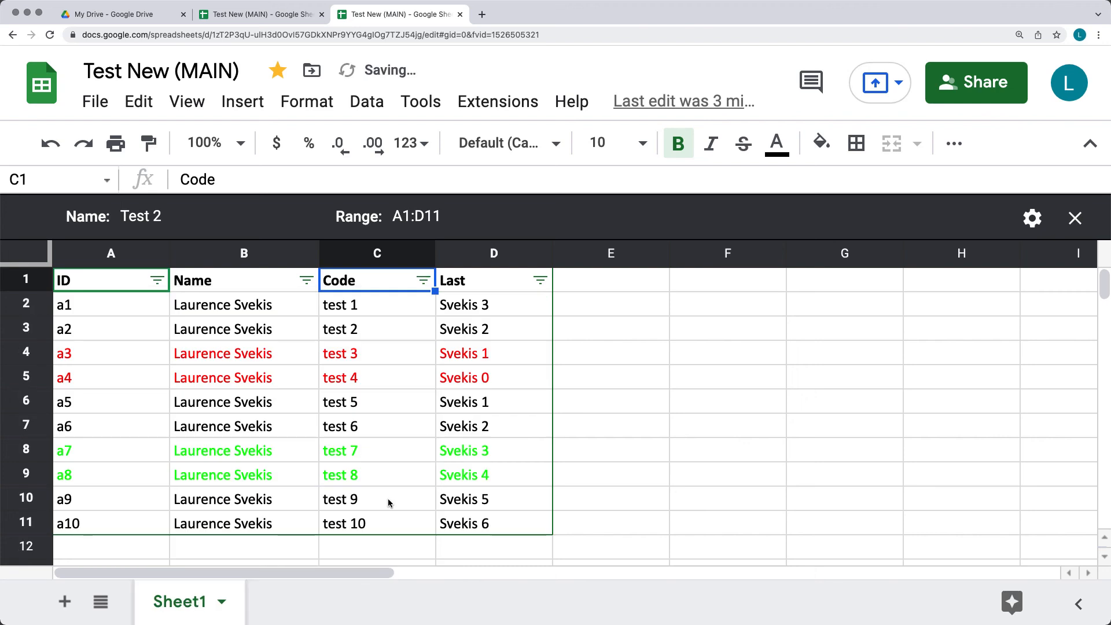
Filter the Code column by black text color.
left_click(427, 284)
mouse_move(346, 453)
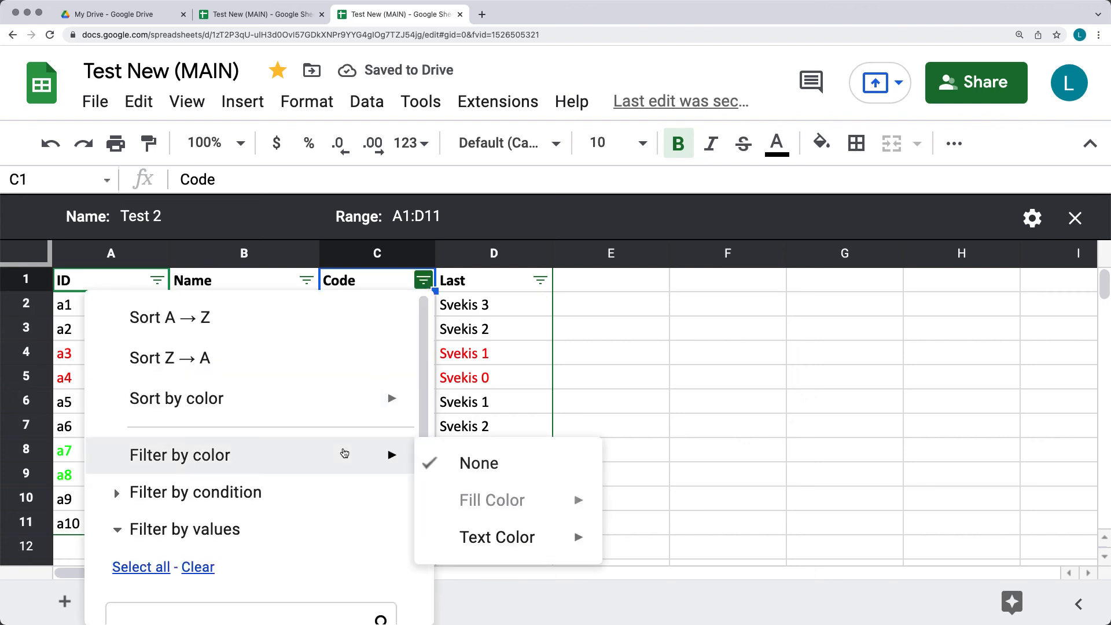
mouse_move(549, 537)
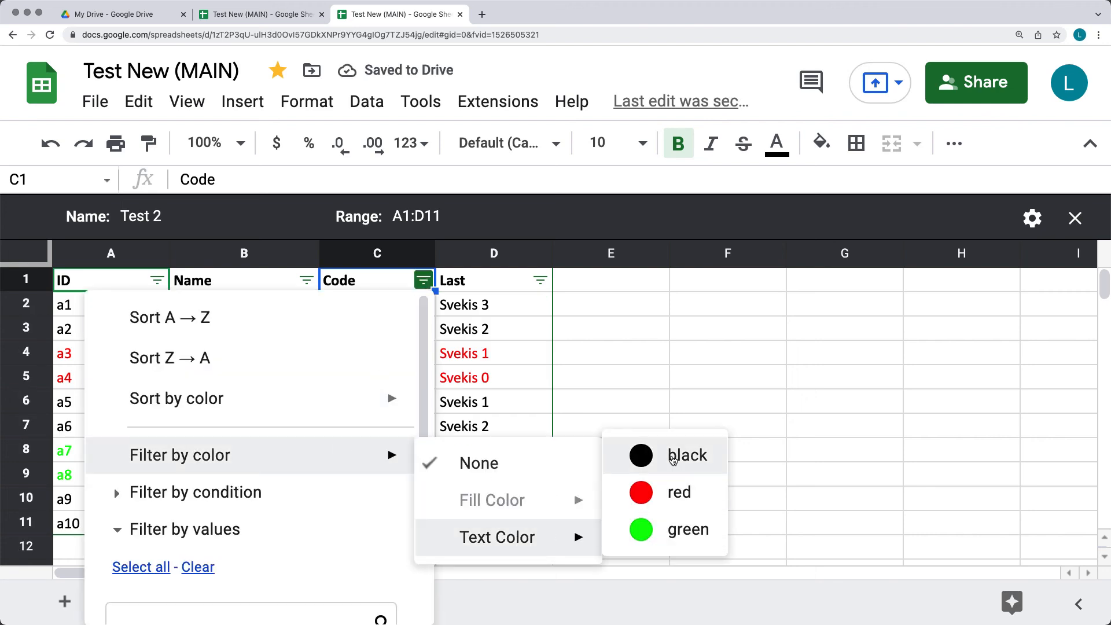
left_click(689, 454)
Select the visible Name cells in B3:B7 and change their text color to red.
left_click(306, 281)
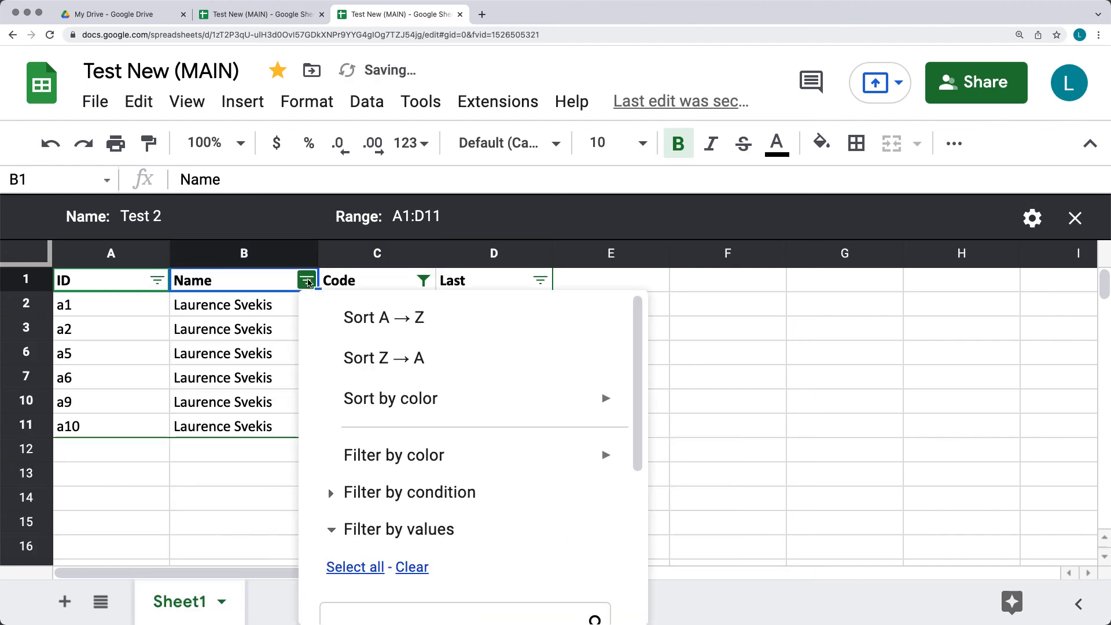
left_click(200, 351)
left_click_drag(212, 325, 211, 386)
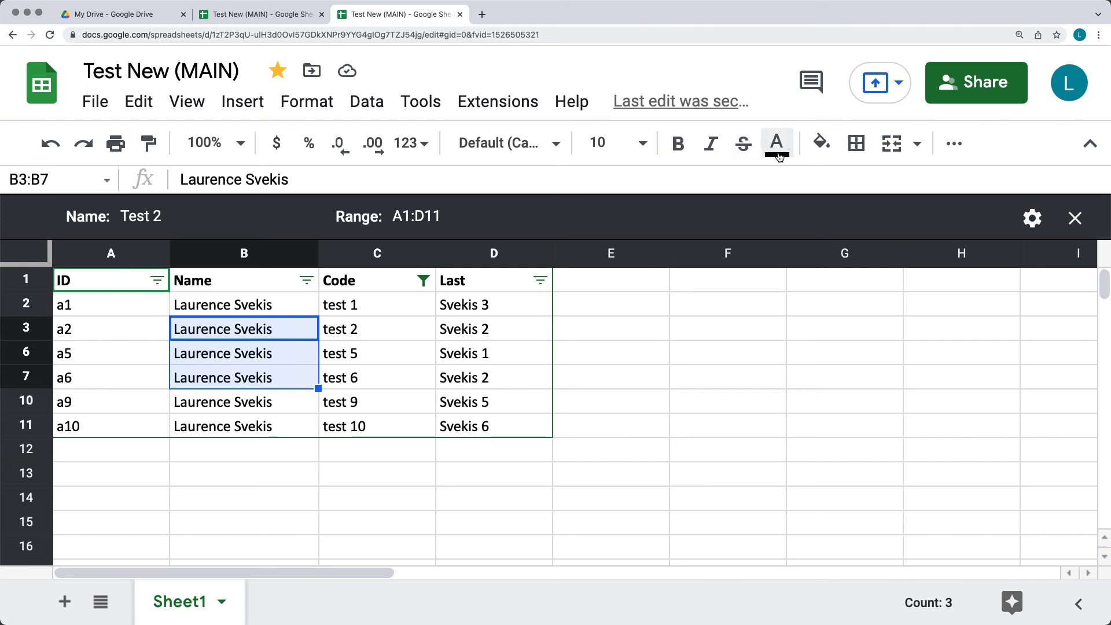
left_click(777, 143)
left_click(812, 364)
left_click(270, 356)
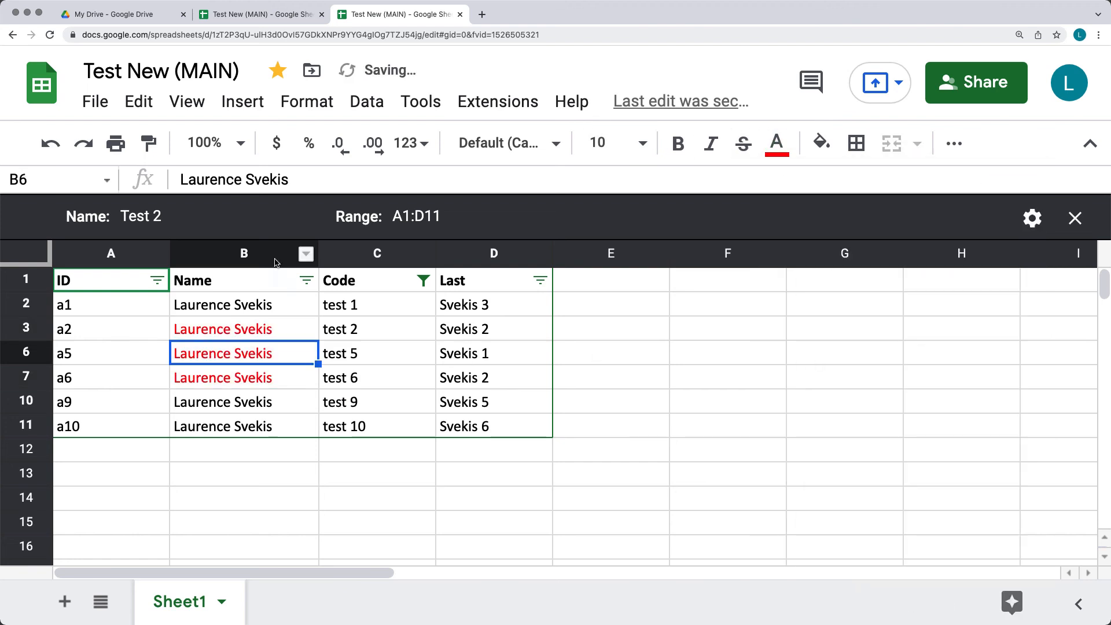
Filter the Name column by red text color.
left_click(306, 279)
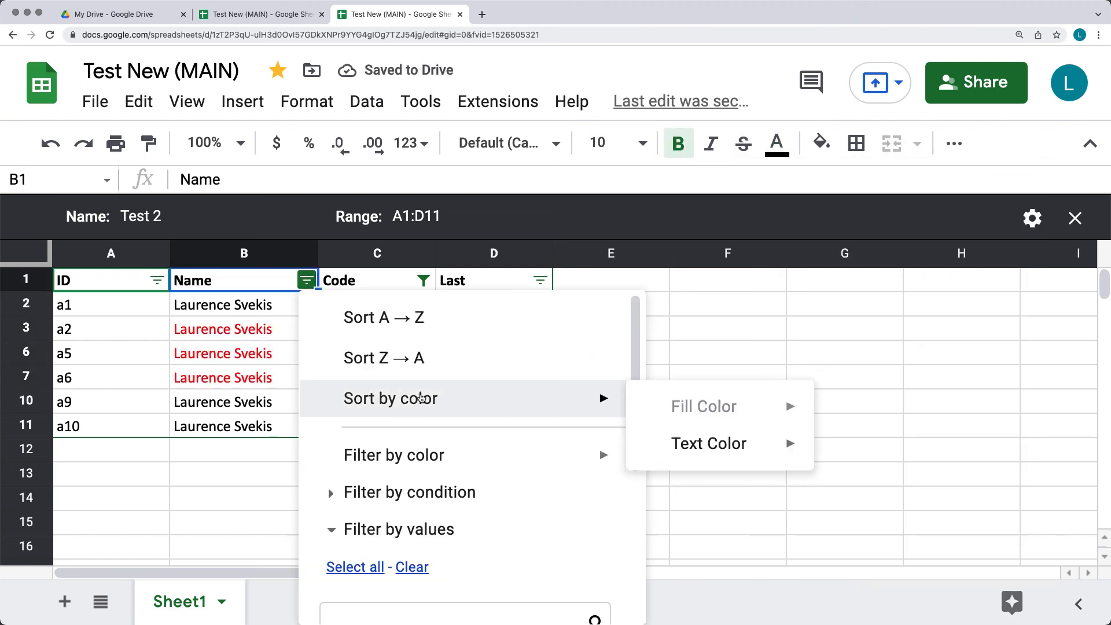
mouse_move(423, 457)
mouse_move(731, 536)
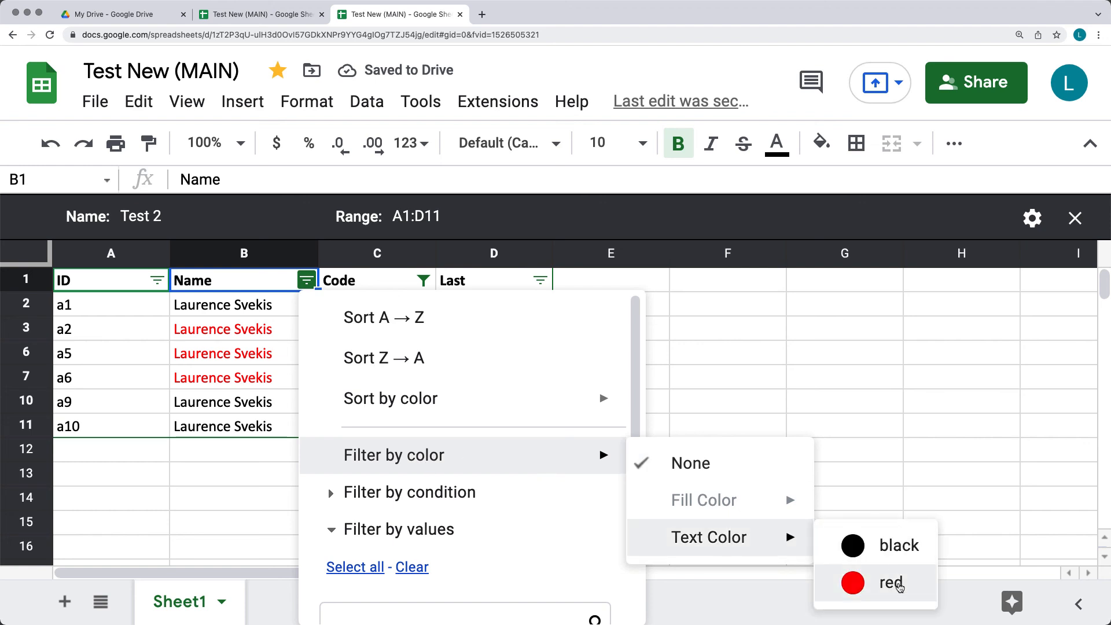
left_click(894, 582)
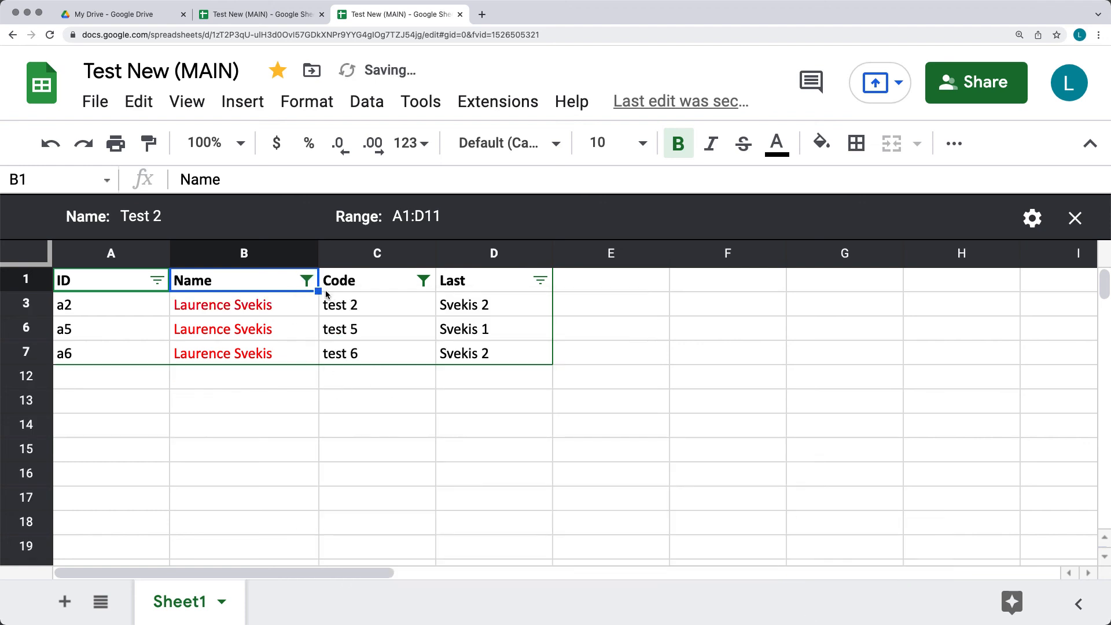